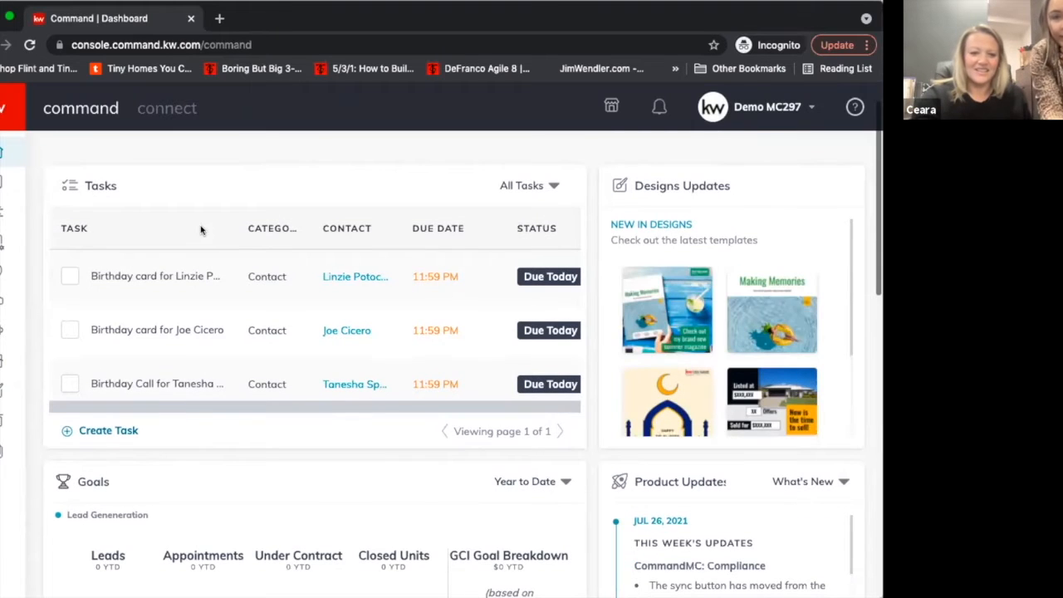
pyautogui.scroll(1, 200, 230)
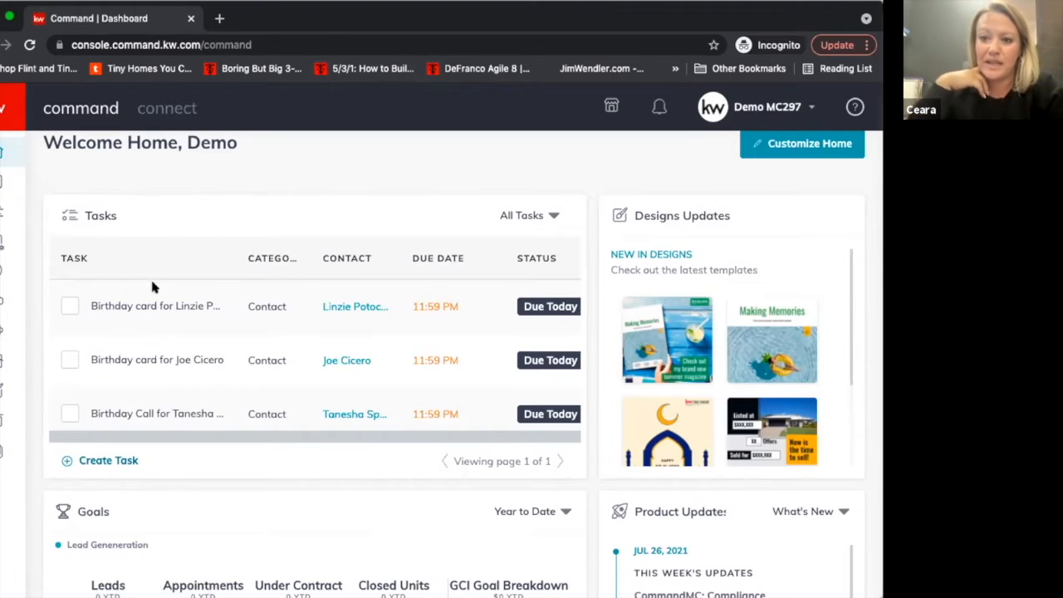
pyautogui.scroll(-1, 133, 315)
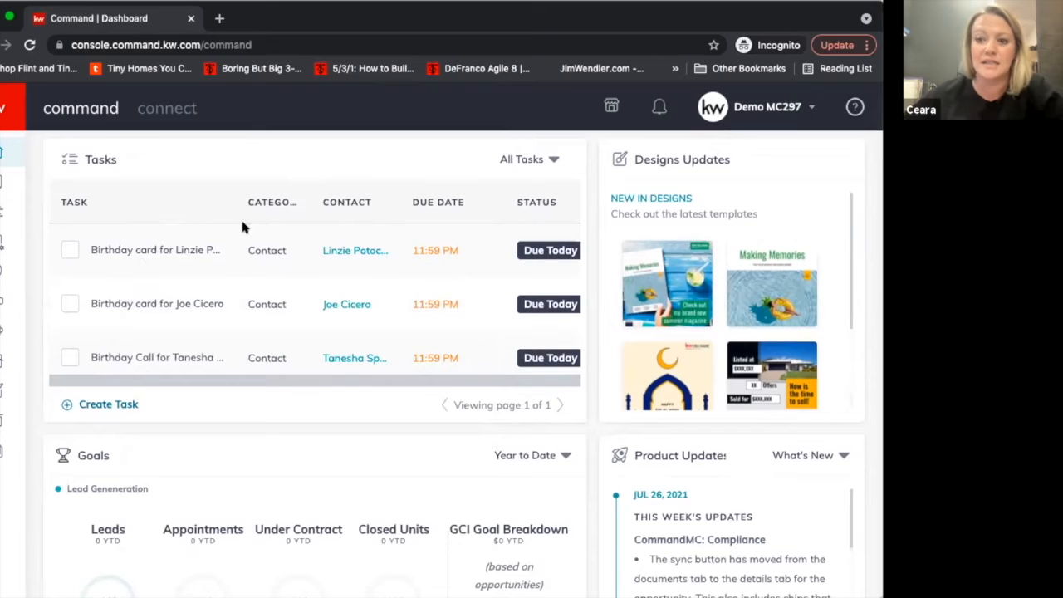
pyautogui.scroll(1, 239, 204)
pyautogui.moveTo(178, 264)
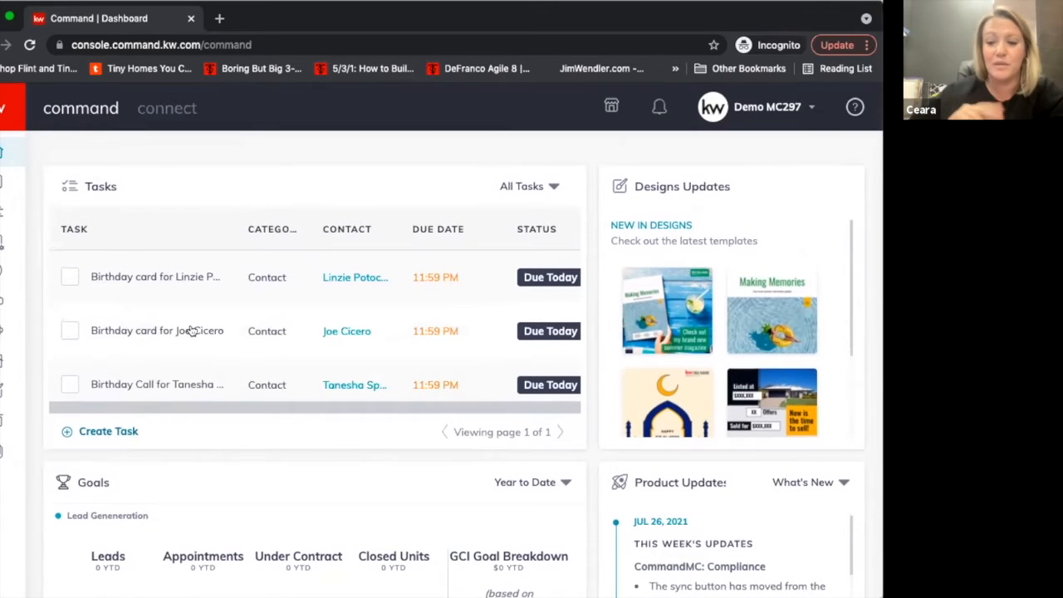
pyautogui.moveTo(151, 279)
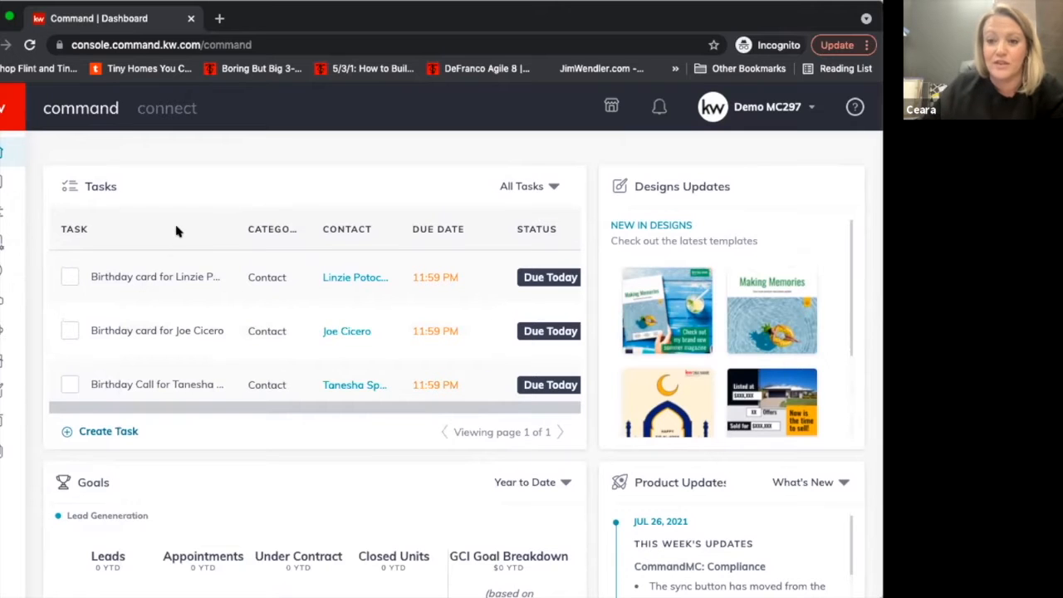
pyautogui.scroll(1, 178, 234)
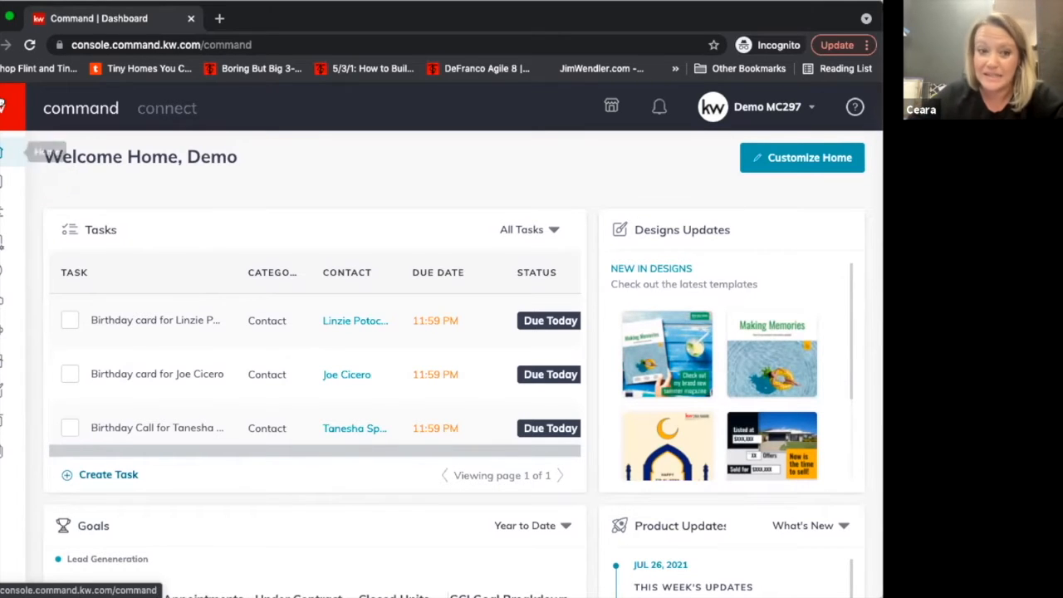
# Open the SmartPlans section and look through the existing people plans.
pyautogui.click(2, 123)
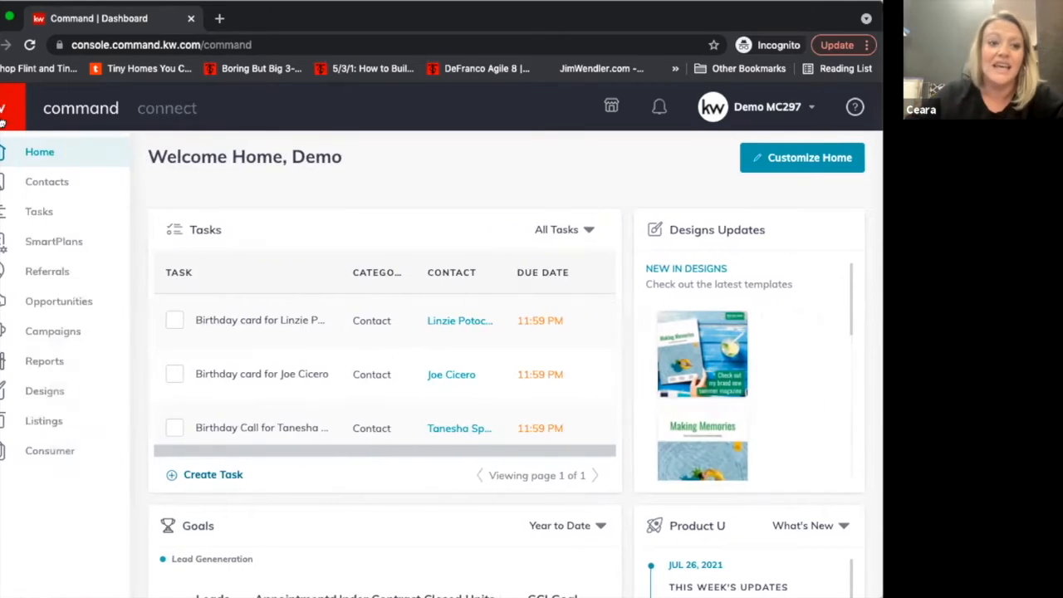
pyautogui.click(19, 241)
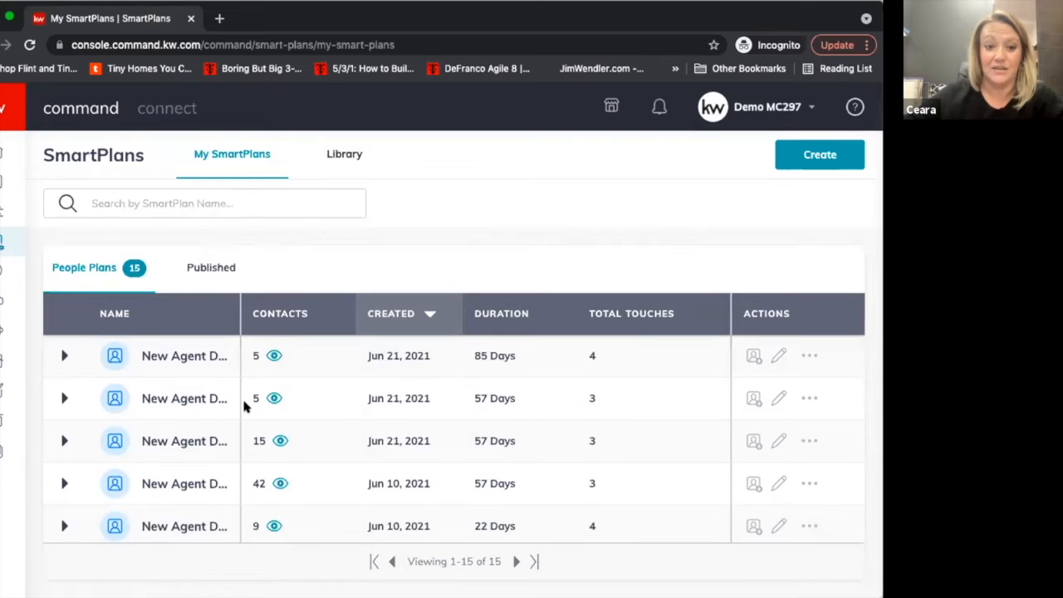
pyautogui.scroll(-5, 244, 405)
pyautogui.scroll(-5, 245, 405)
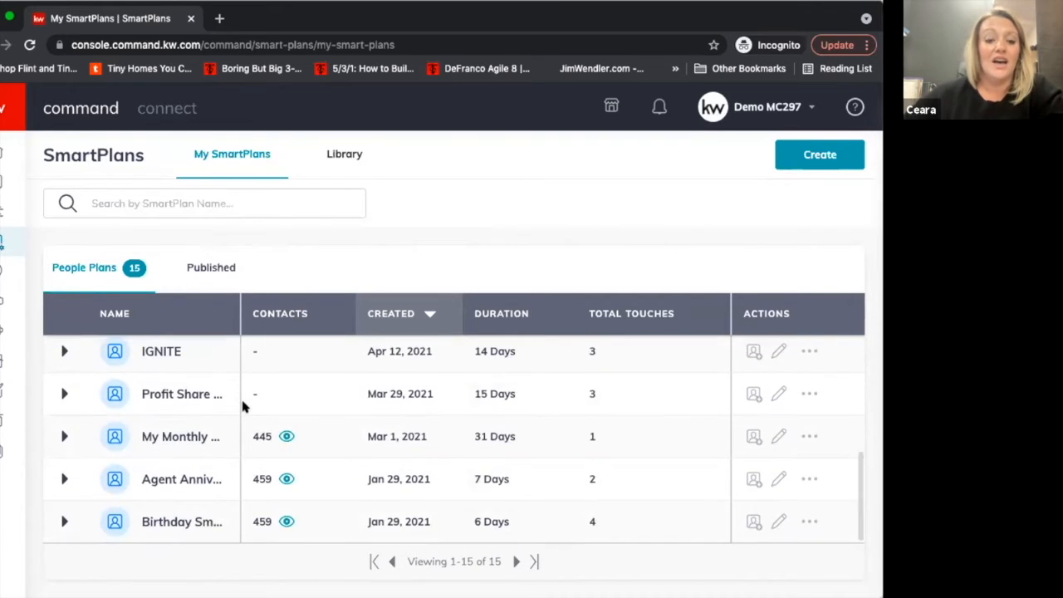
pyautogui.scroll(10, 244, 404)
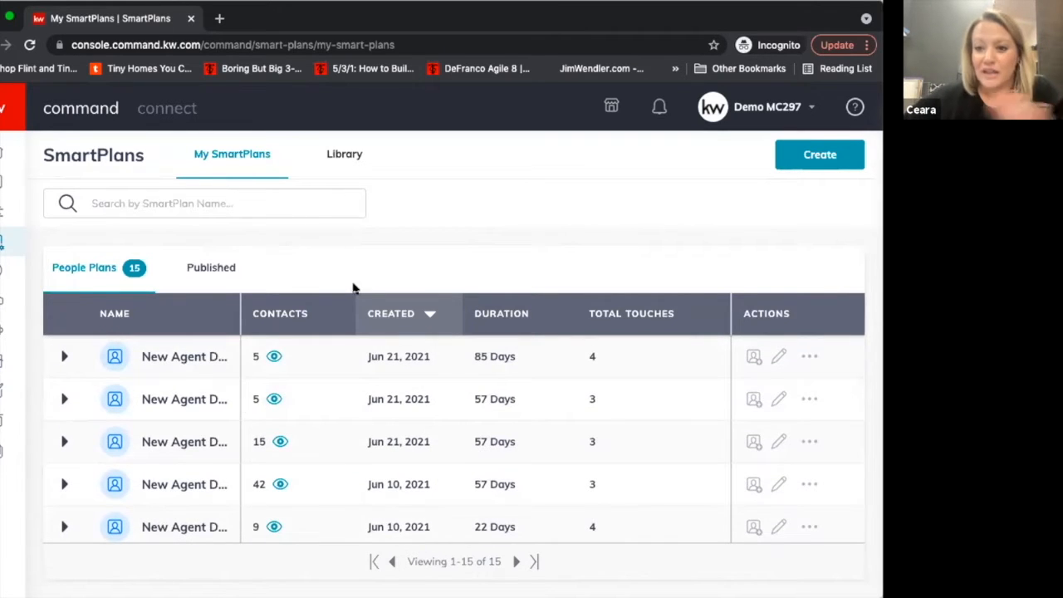
pyautogui.scroll(-10, 324, 402)
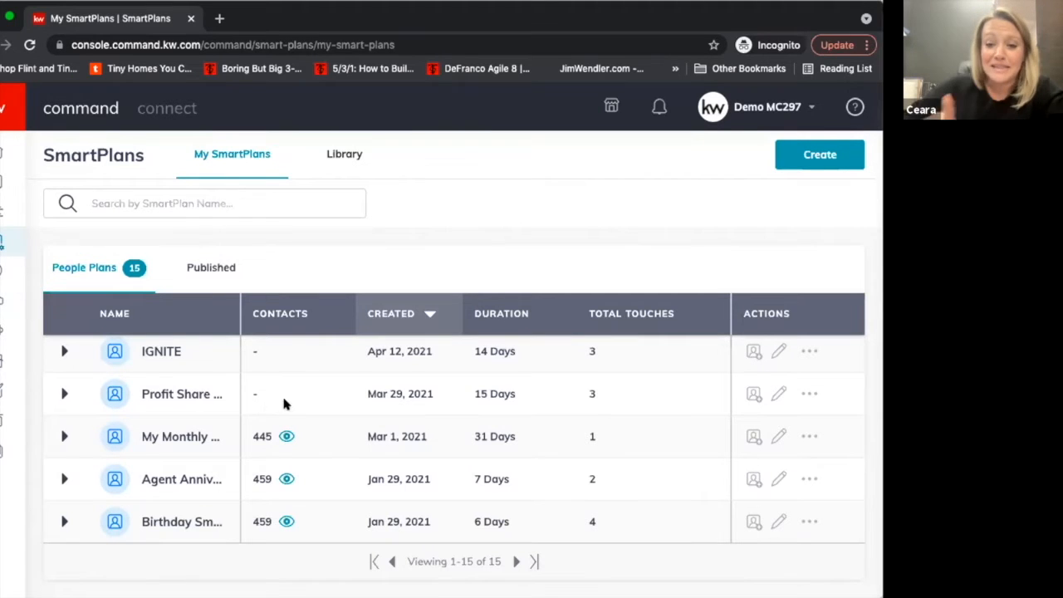
pyautogui.scroll(5, 304, 410)
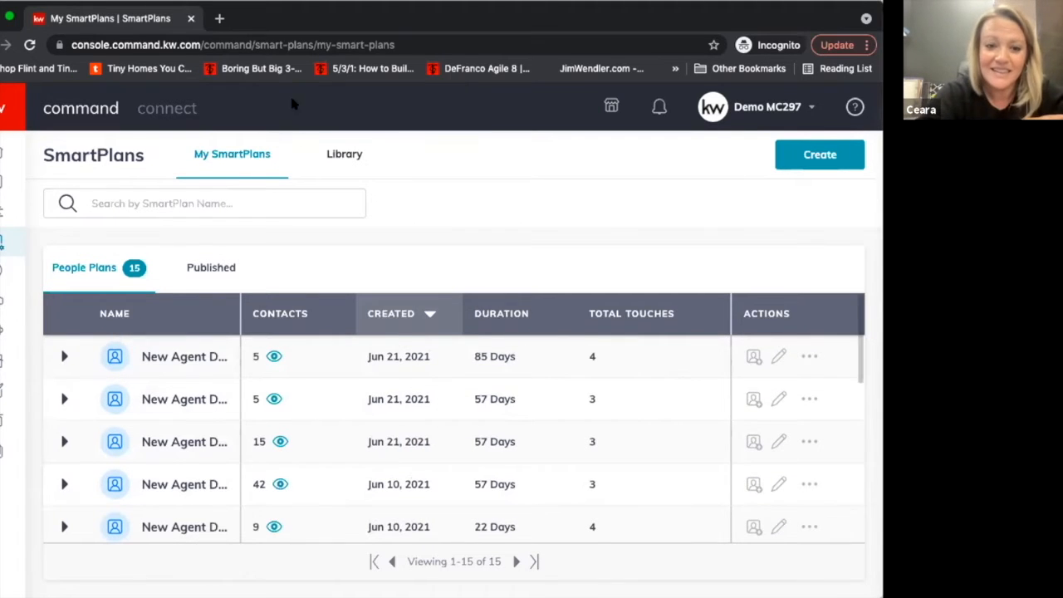
# Open the SmartPlans library and browse its Featured, Keller Williams and Top Rated plans.
pyautogui.click(341, 154)
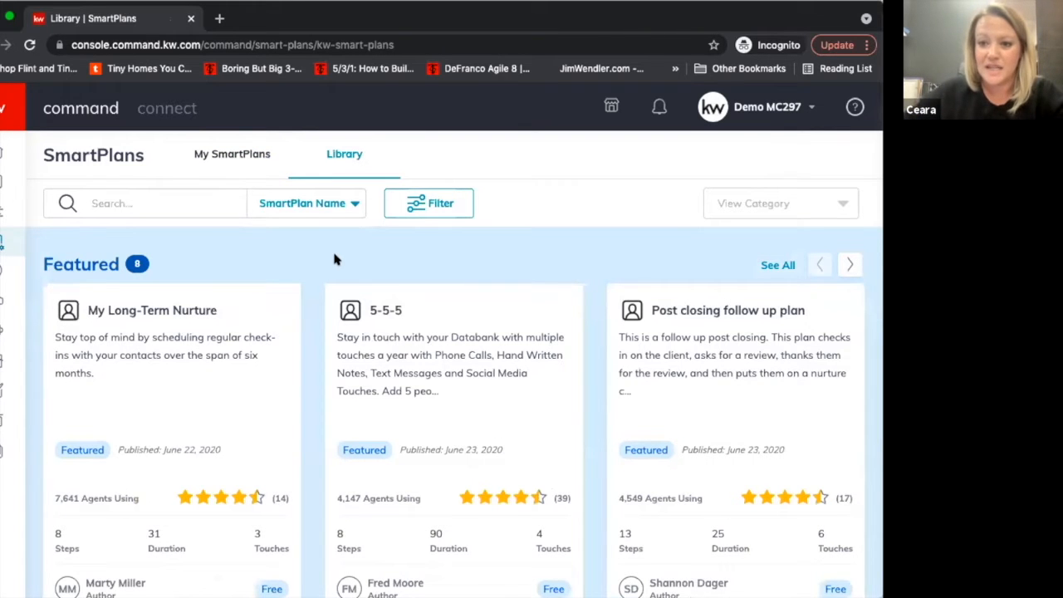
pyautogui.scroll(-1, 335, 259)
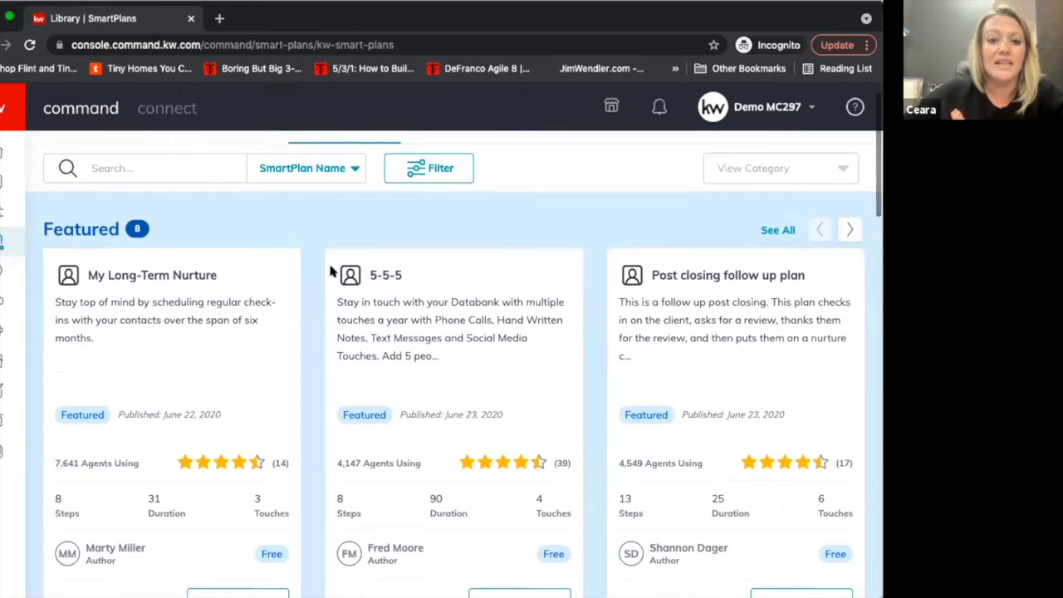
pyautogui.scroll(1, 332, 266)
pyautogui.scroll(-3, 330, 271)
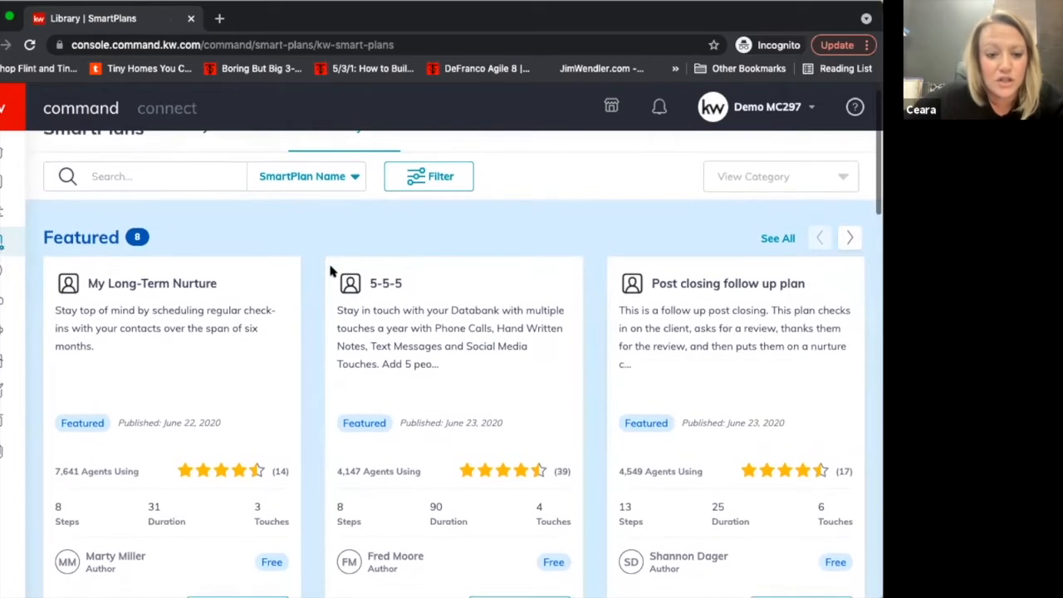
pyautogui.scroll(-10, 330, 270)
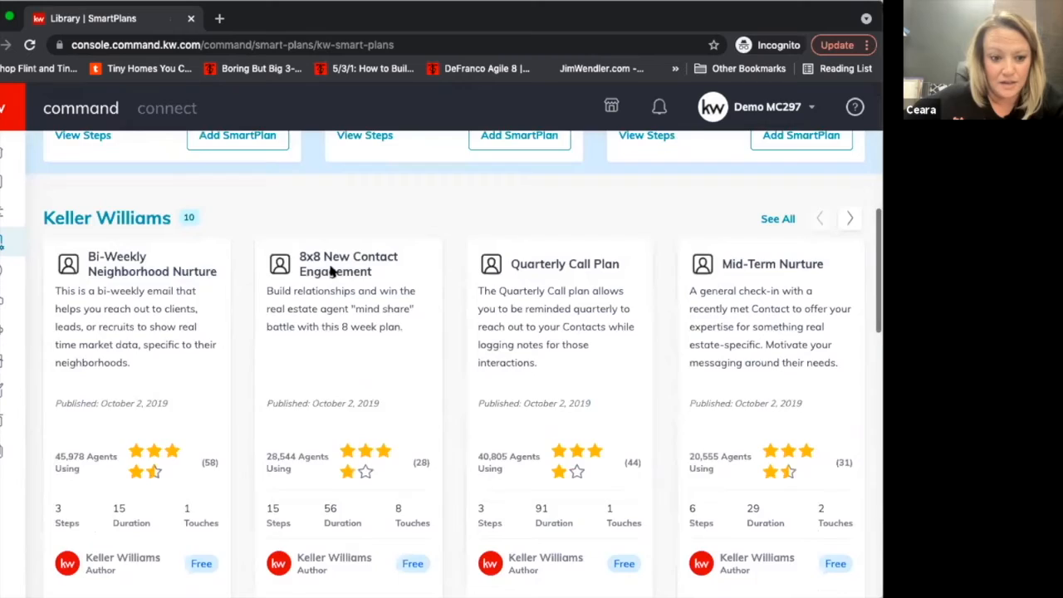
pyautogui.scroll(-14, 329, 271)
pyautogui.scroll(-13, 329, 271)
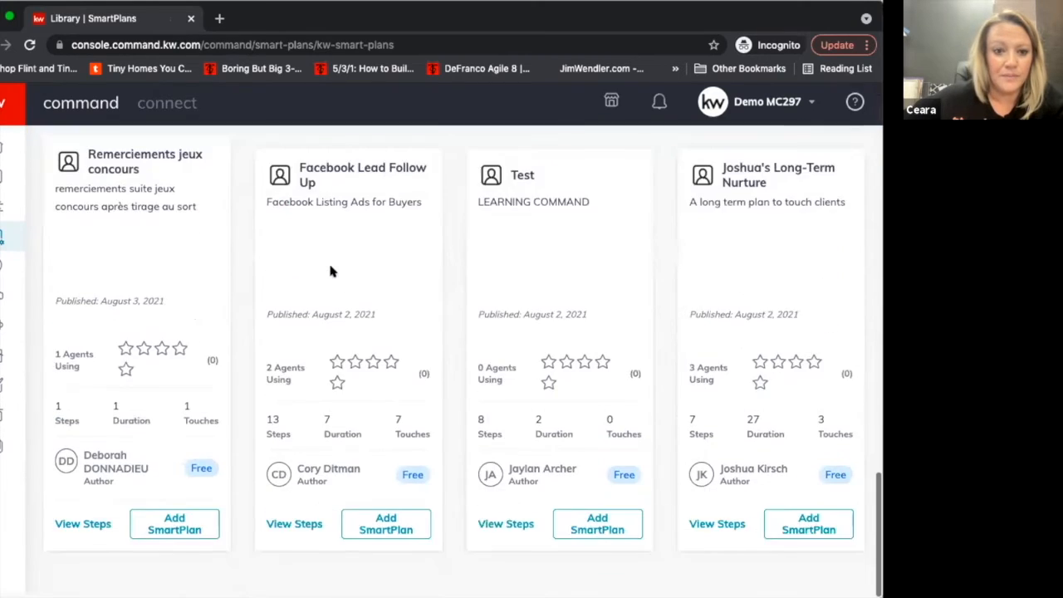
pyautogui.scroll(20, 329, 270)
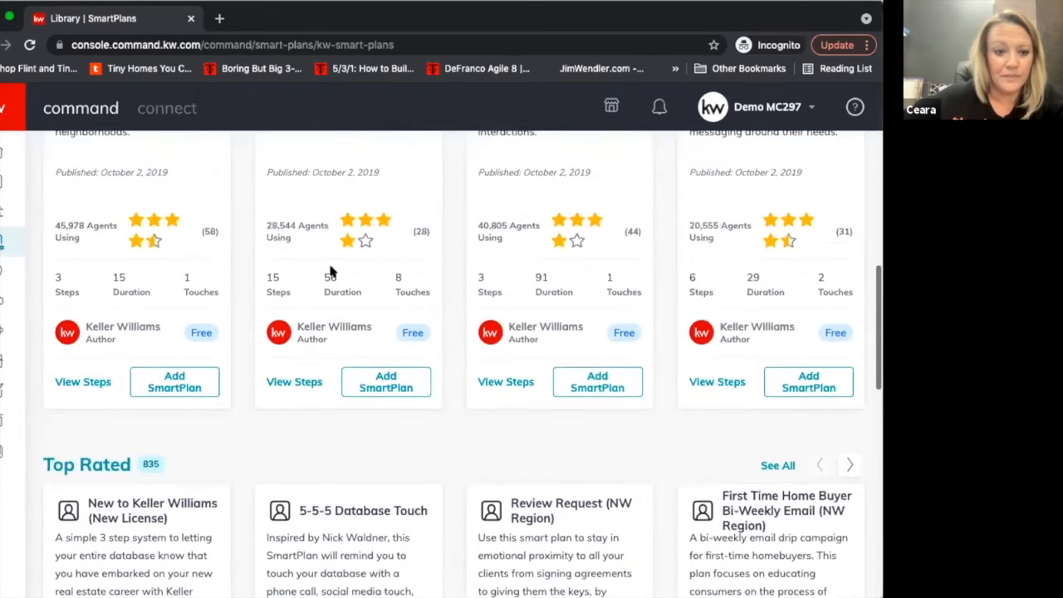
pyautogui.scroll(10, 330, 270)
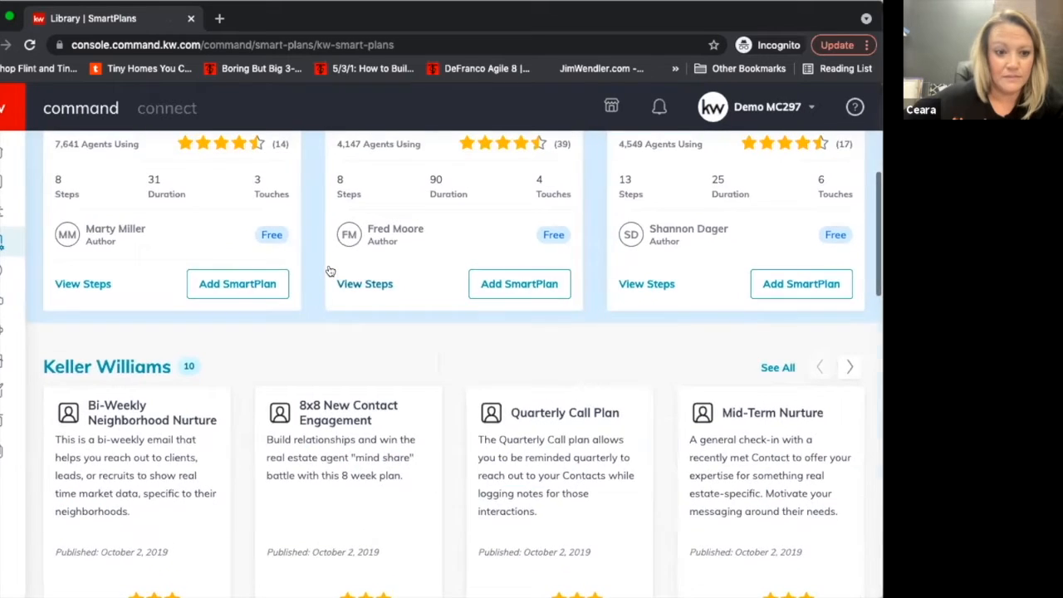
pyautogui.scroll(9, 330, 271)
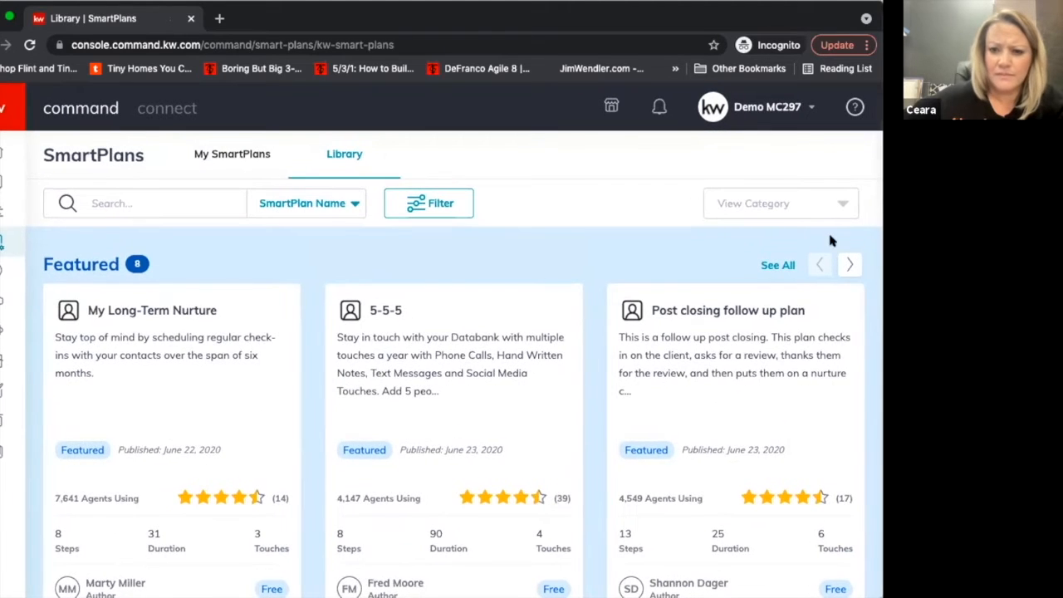
# Advance the Keller Williams plans to the next set, view the steps of Monthly Neighborhood Nurture, and close the preview.
pyautogui.scroll(-9, 802, 323)
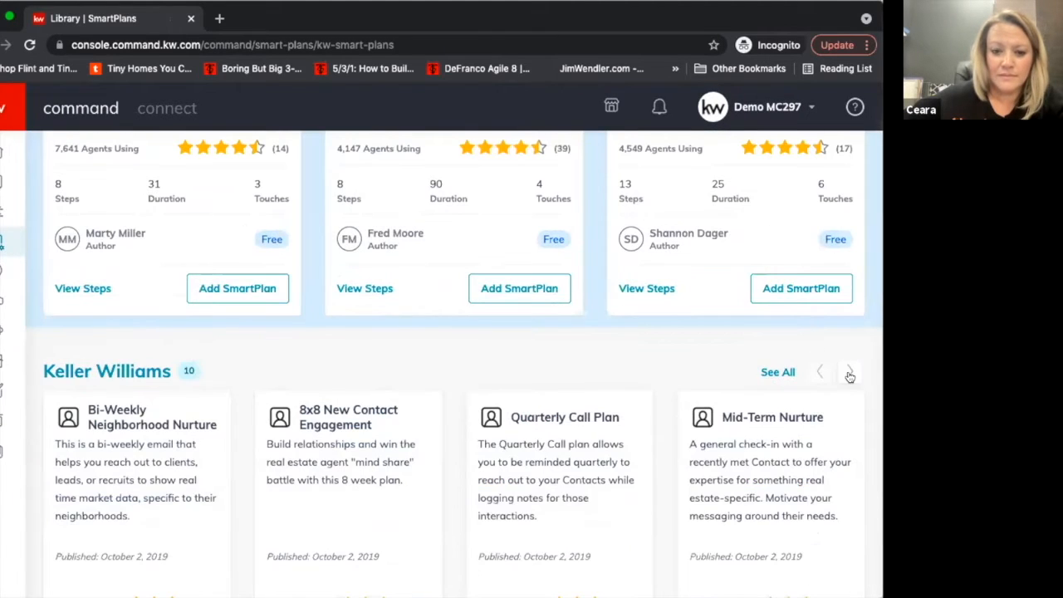
pyautogui.click(850, 373)
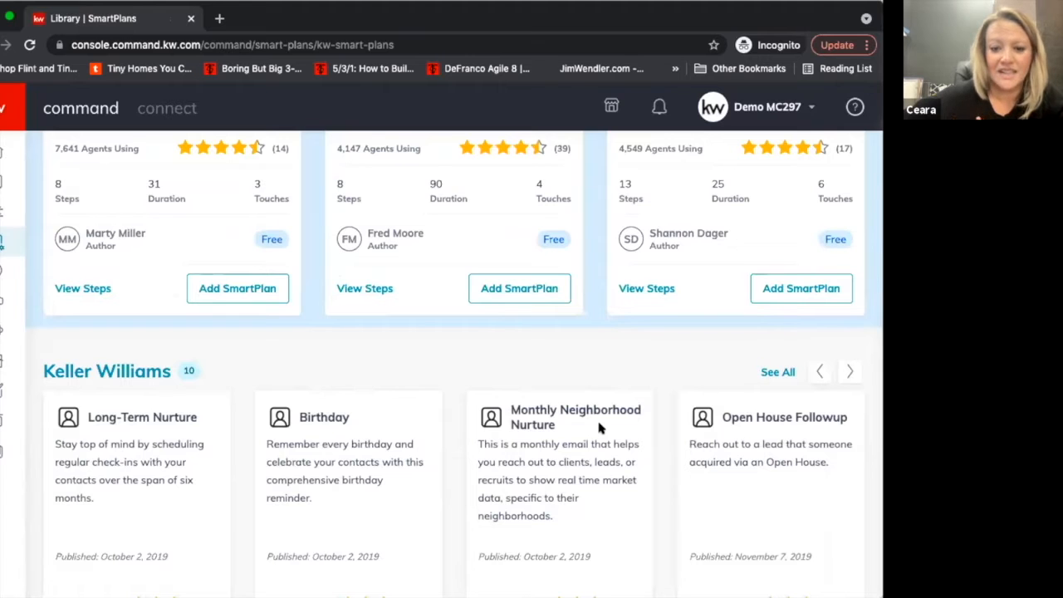
pyautogui.scroll(-5, 600, 427)
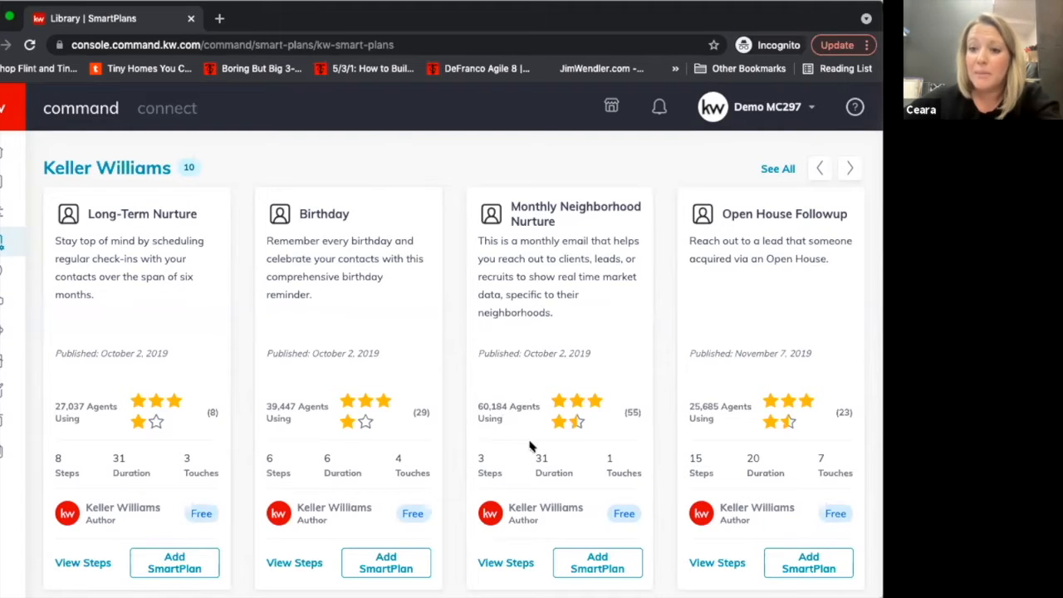
pyautogui.click(508, 562)
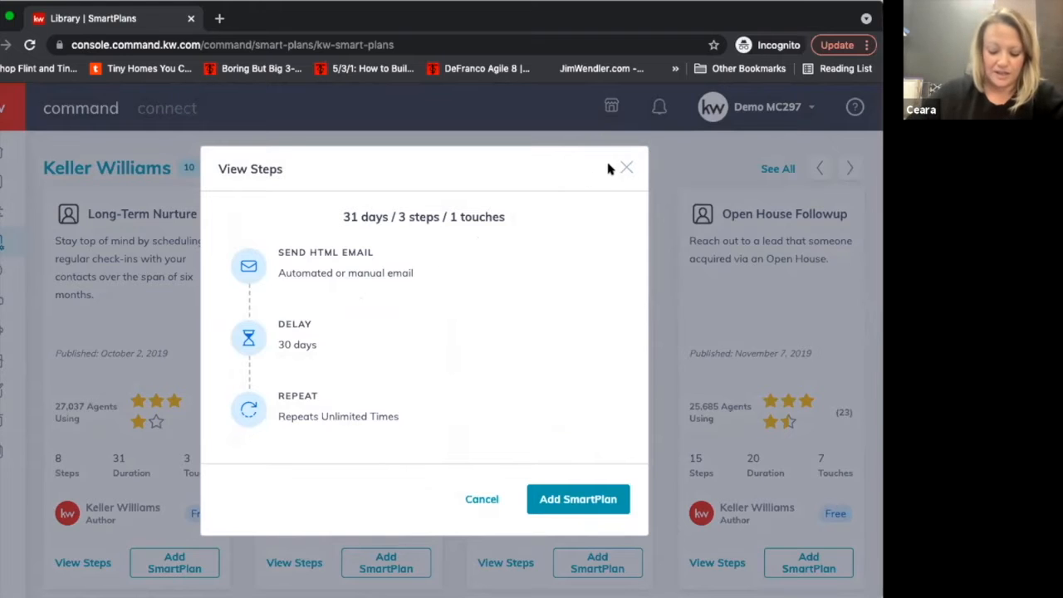
pyautogui.click(626, 170)
# Begin adding the Monthly Neighborhood Nurture plan to My SmartPlans and append "(Test)" to its plan name.
pyautogui.click(612, 566)
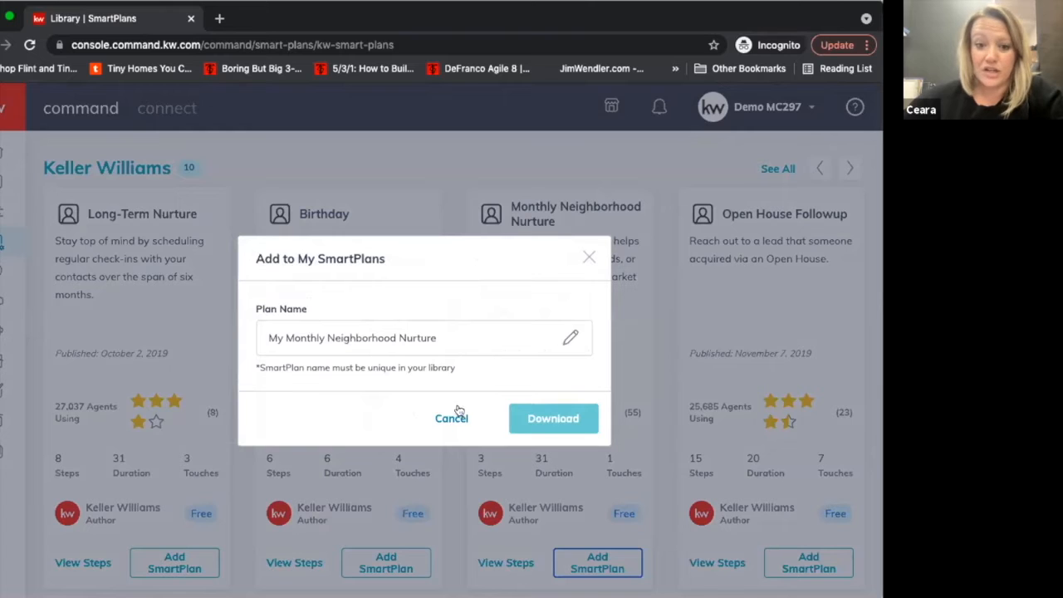
pyautogui.click(461, 347)
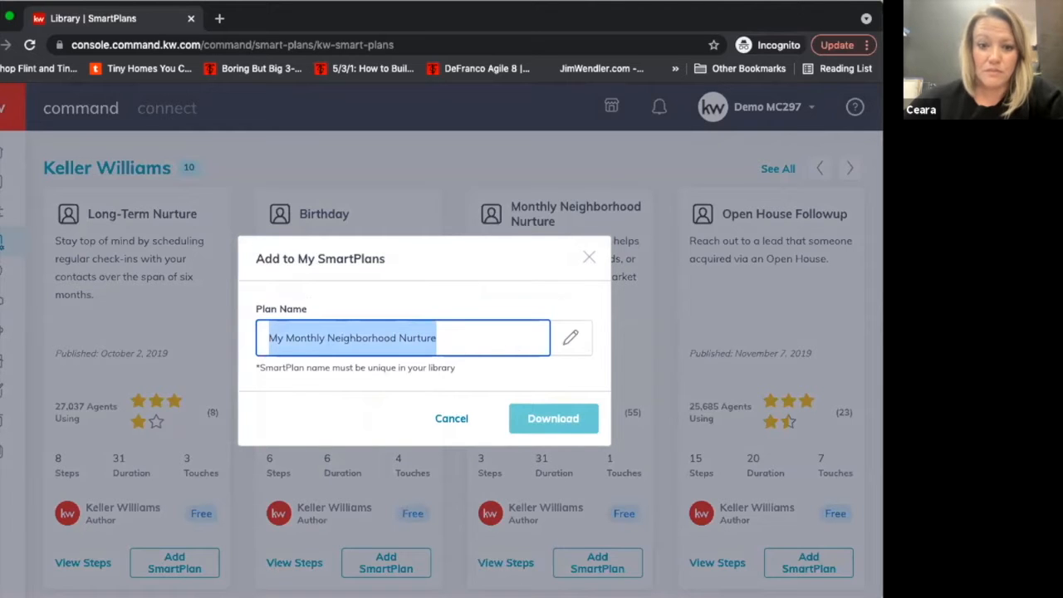
pyautogui.click(465, 351)
pyautogui.hotkey('alt', 'shift', 'Left')
pyautogui.press('Right')
pyautogui.write('(Test')
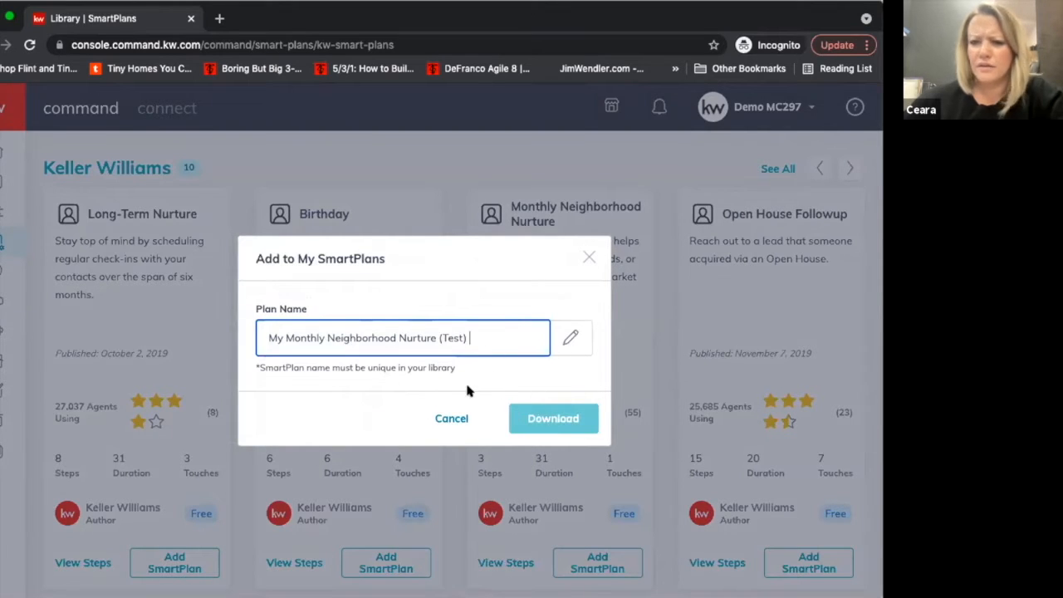
# Replace the plan name with "My Monthly Text Tuesday" and close the dialog without downloading the plan.
pyautogui.tripleClick(485, 336)
pyautogui.write('My Monthly Text Tuesday')
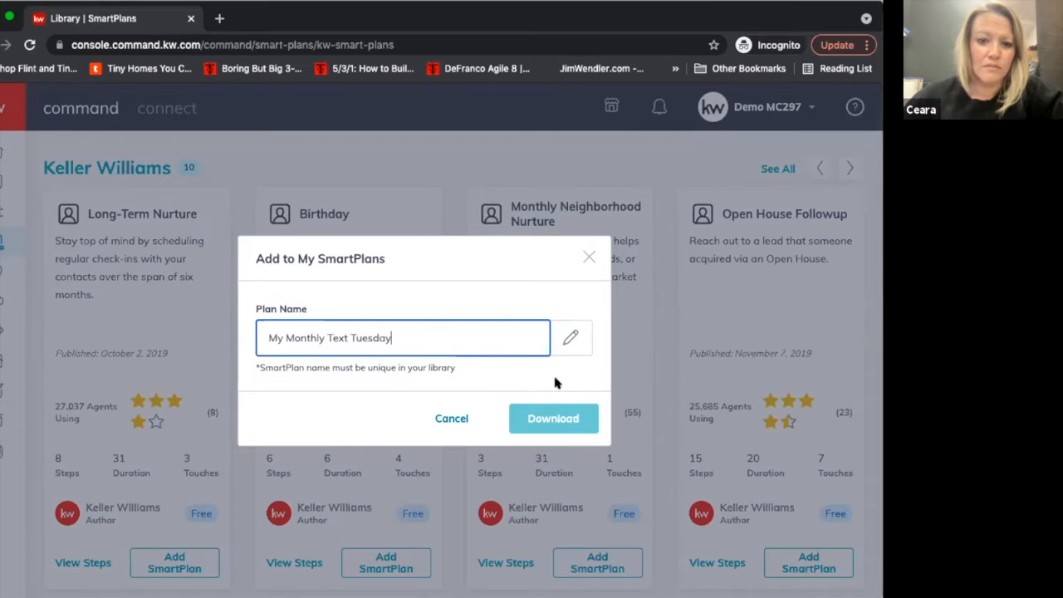
pyautogui.click(590, 258)
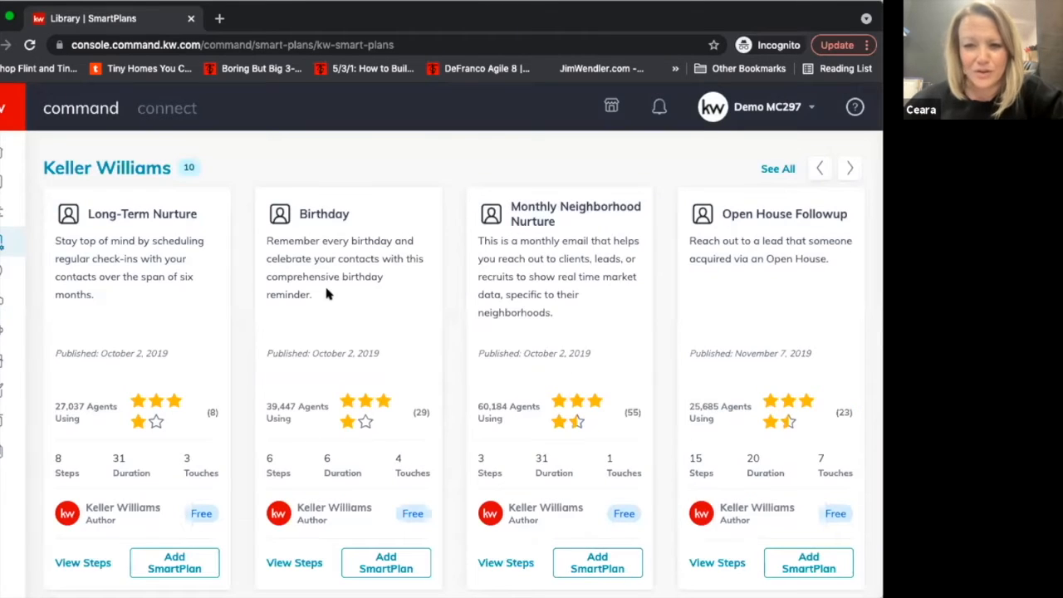
# Go back from the library to the My SmartPlans list.
pyautogui.scroll(3, 324, 286)
pyautogui.scroll(5, 320, 293)
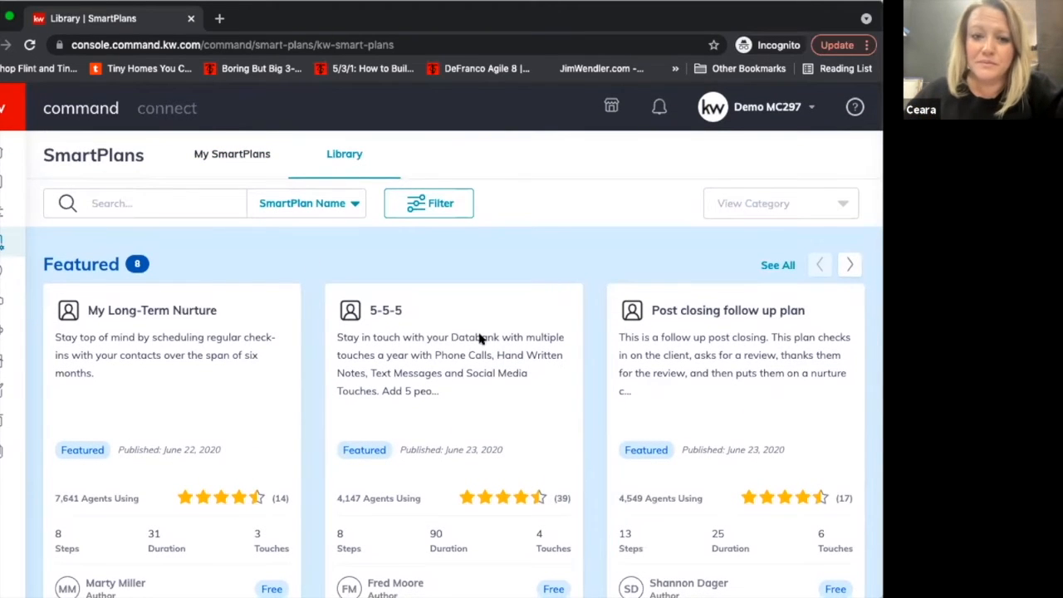
pyautogui.scroll(-2, 465, 315)
pyautogui.scroll(3, 448, 273)
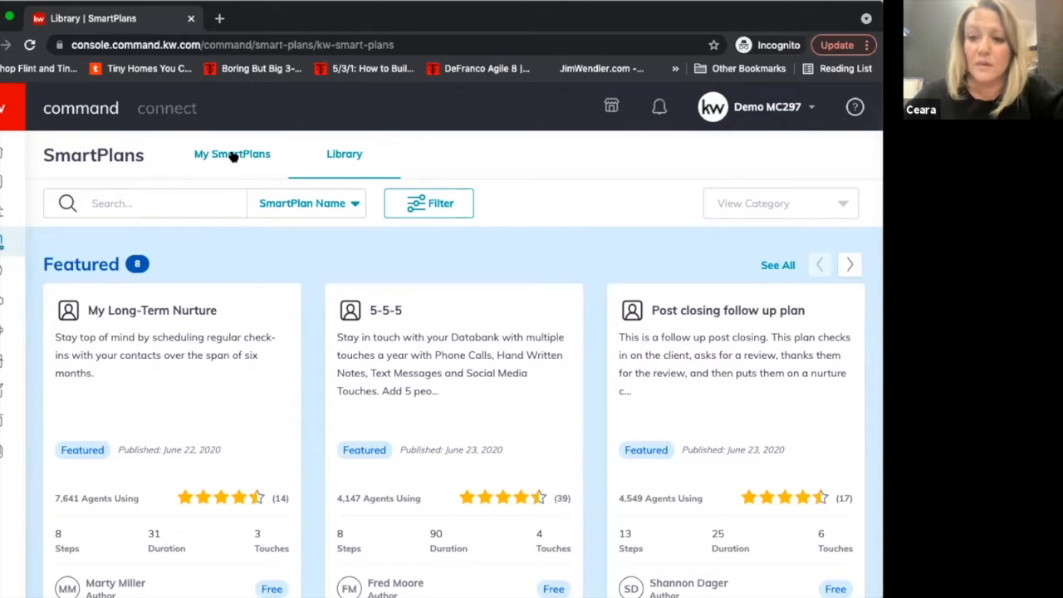
pyautogui.click(233, 158)
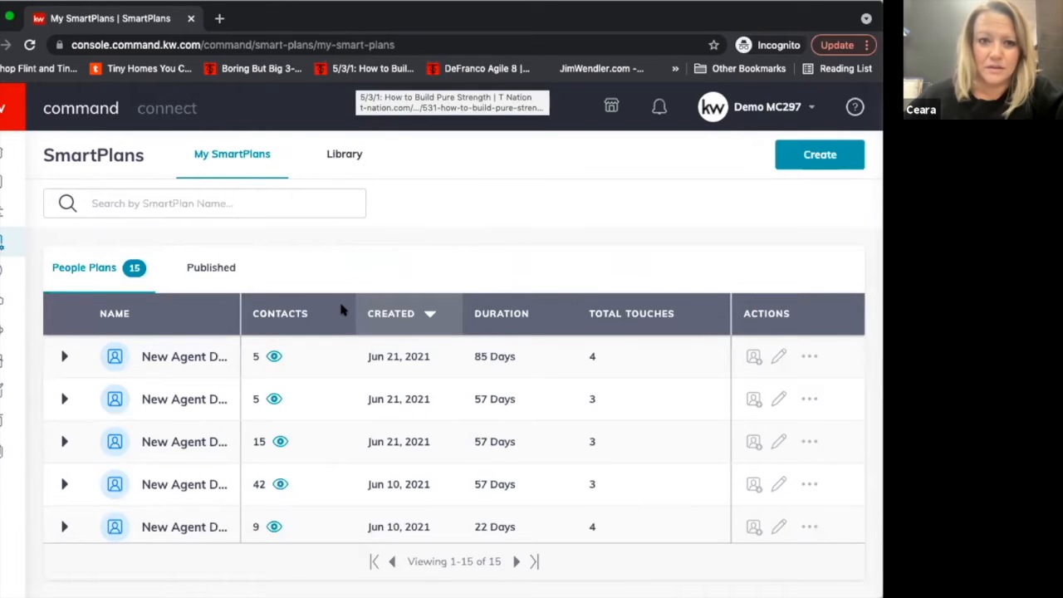
# Expand the My Monthly Neighborhood Nurture plan in the people plans list and review its trigger and steps.
pyautogui.scroll(-10, 330, 349)
pyautogui.scroll(-2, 291, 442)
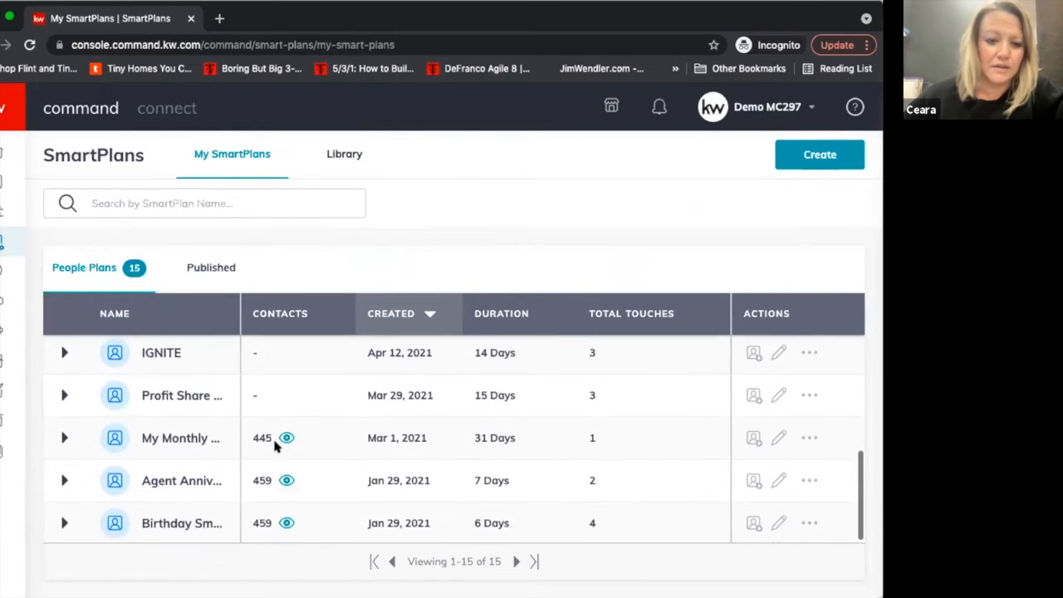
pyautogui.click(203, 449)
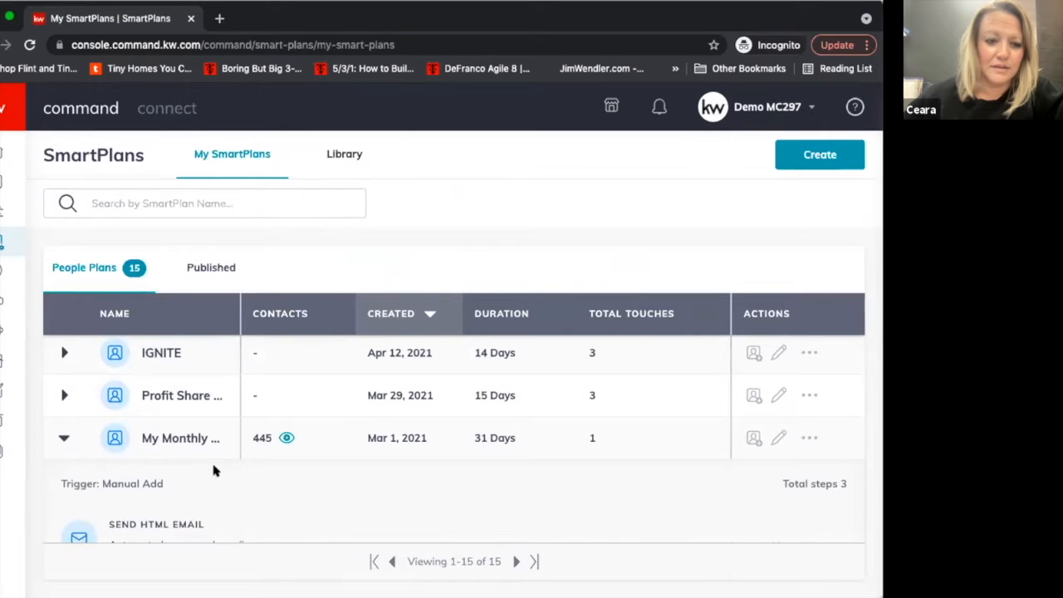
pyautogui.scroll(-3, 214, 466)
pyautogui.scroll(4, 214, 465)
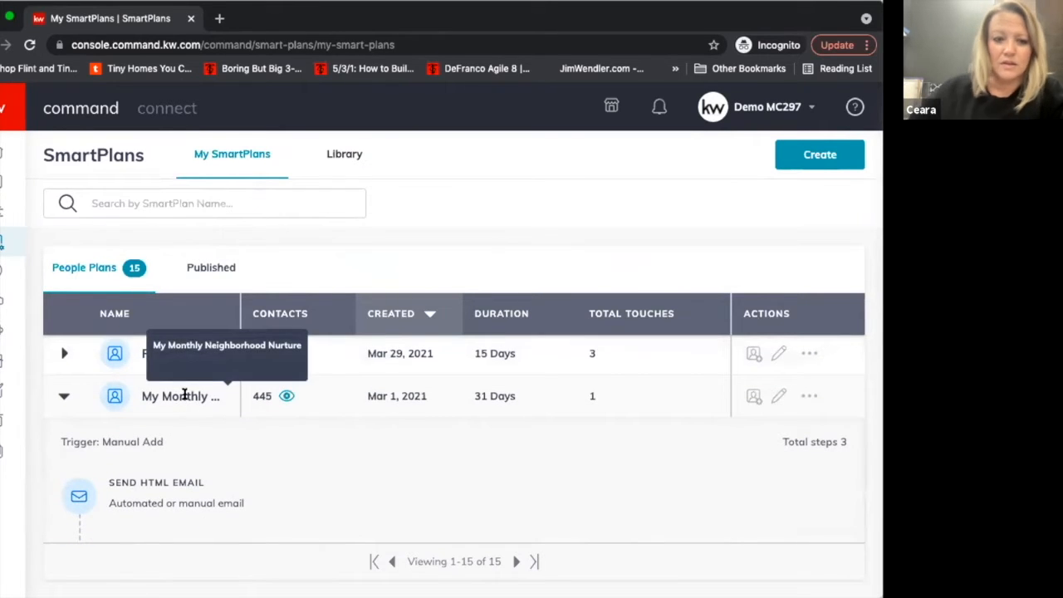
pyautogui.scroll(-3, 219, 405)
pyautogui.scroll(-2, 218, 406)
pyautogui.scroll(5, 219, 406)
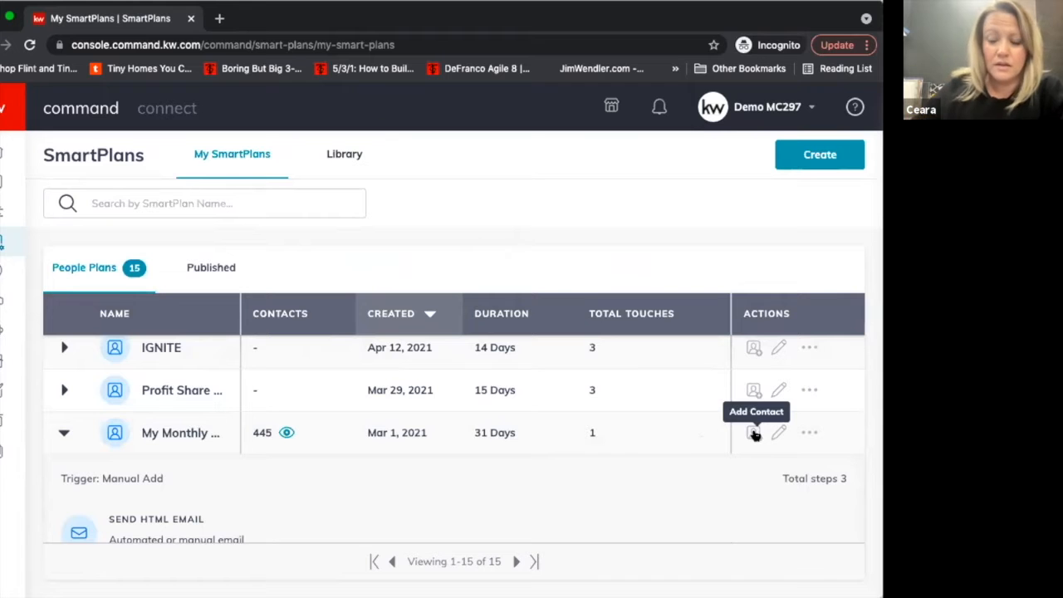
# Open the client selection for the My Monthly Neighborhood Nurture plan, enter "KW Agent" in the name search and clear it.
pyautogui.click(753, 433)
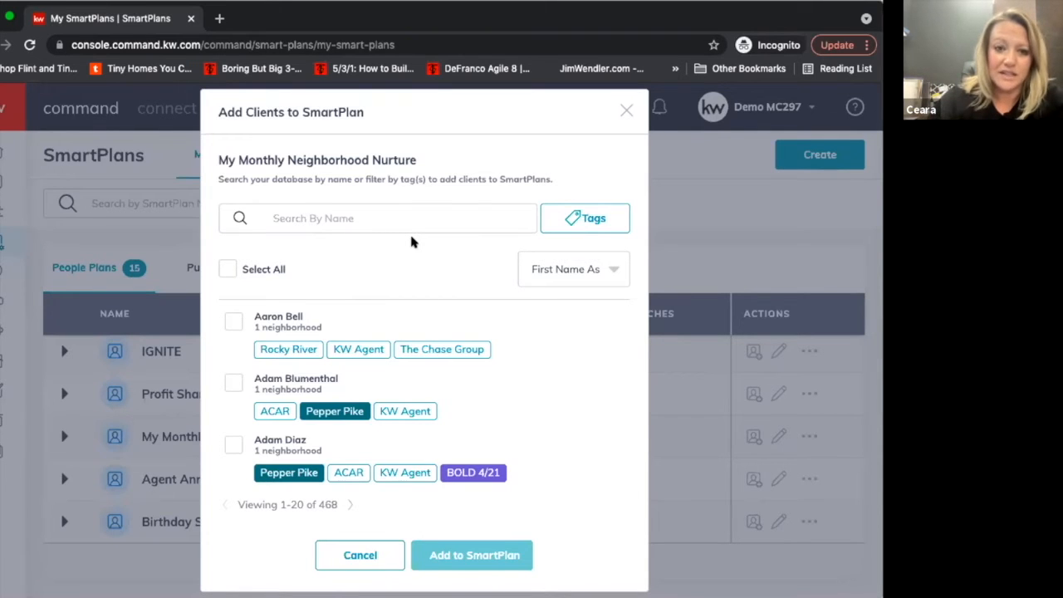
pyautogui.click(414, 221)
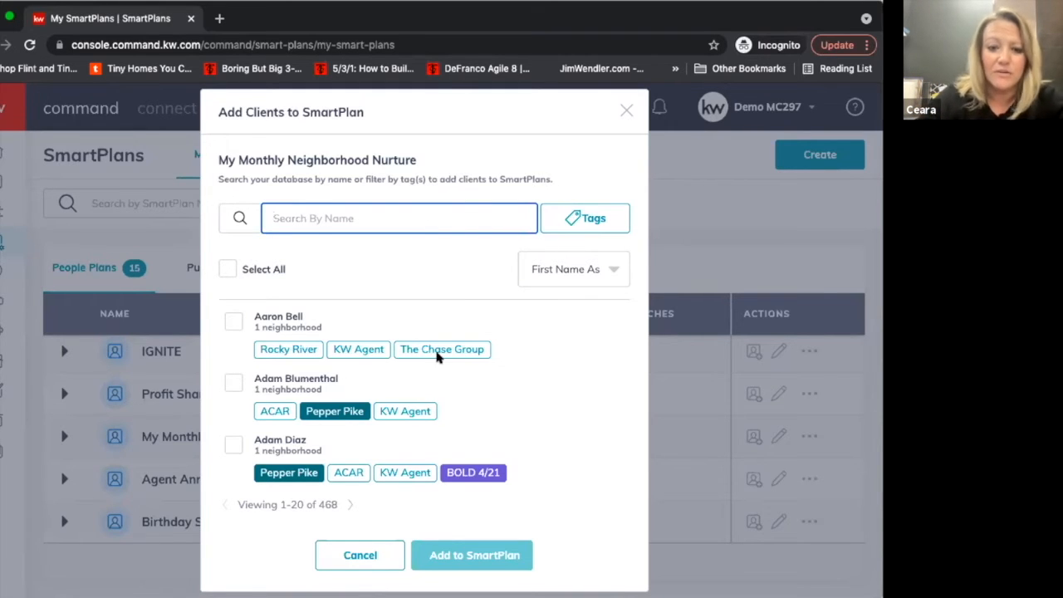
pyautogui.write('KW Agent')
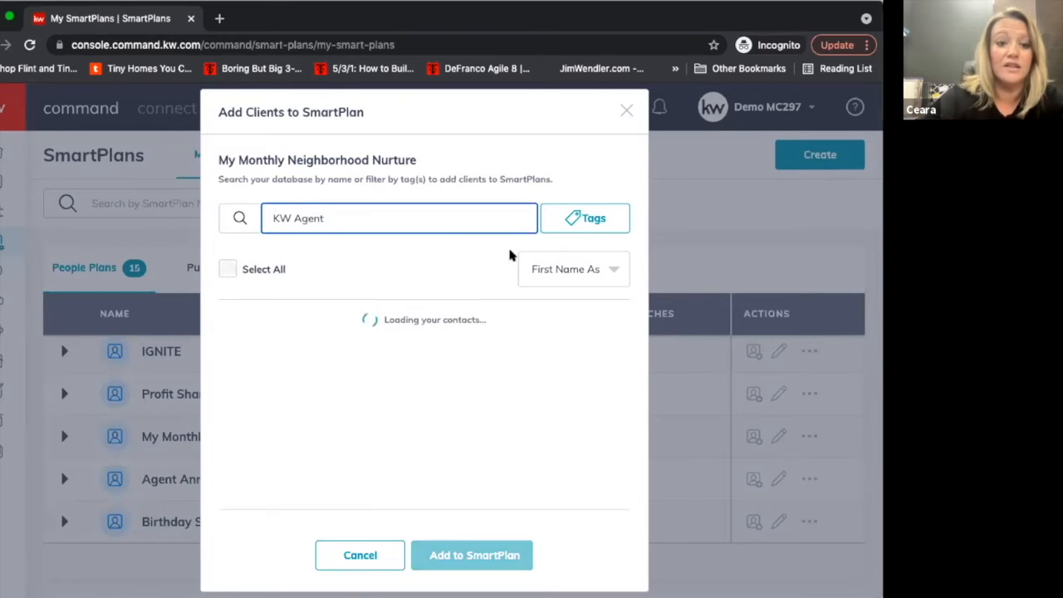
pyautogui.tripleClick(441, 219)
pyautogui.press('BackSpace')
# Filter the client list by the Coverdale Team tag and remove that filter again.
pyautogui.click(579, 219)
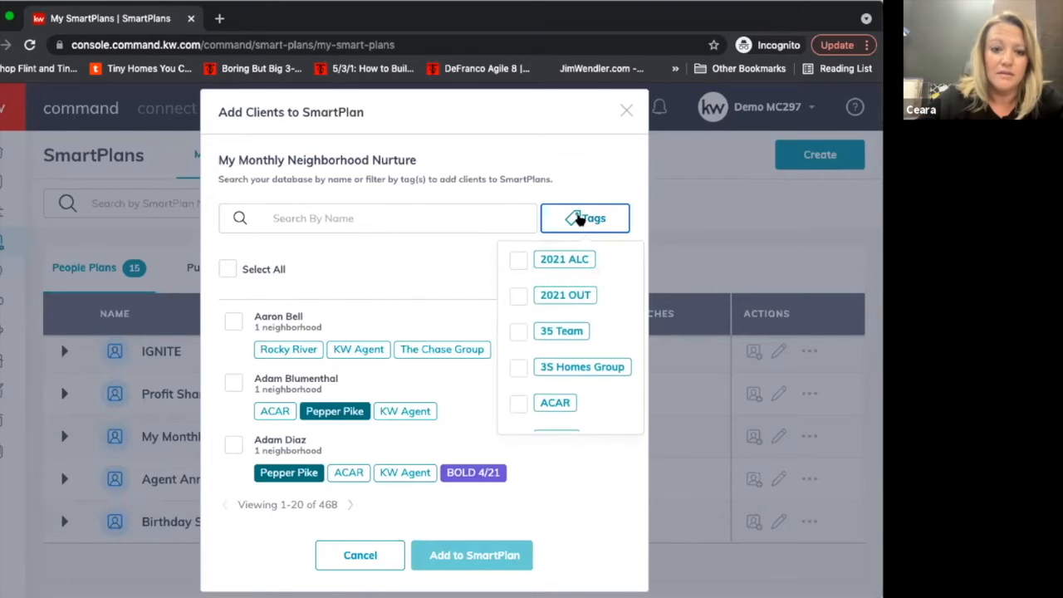
pyautogui.scroll(-6, 538, 340)
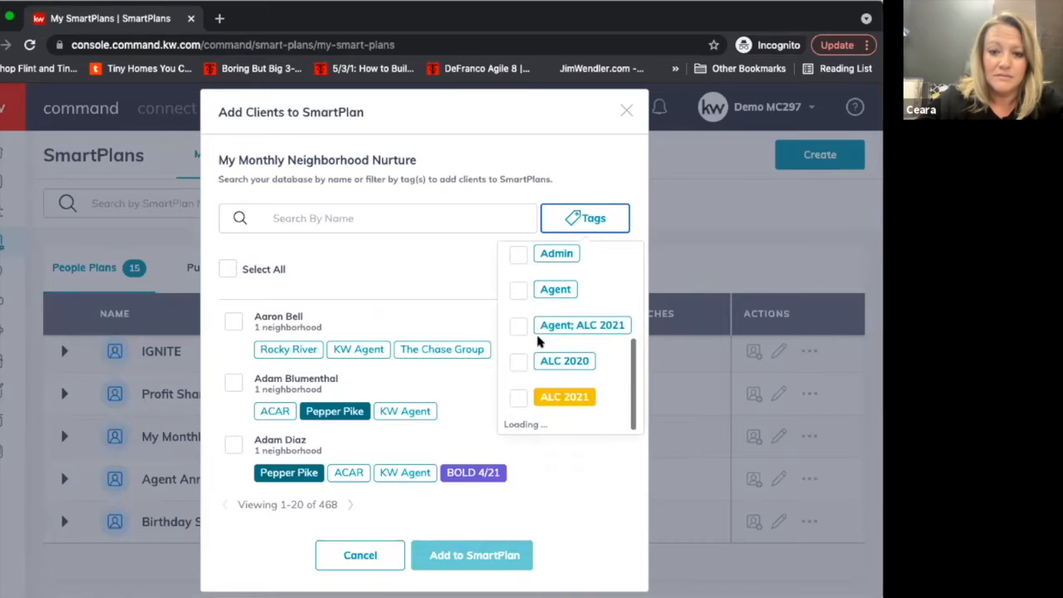
pyautogui.scroll(-4, 538, 340)
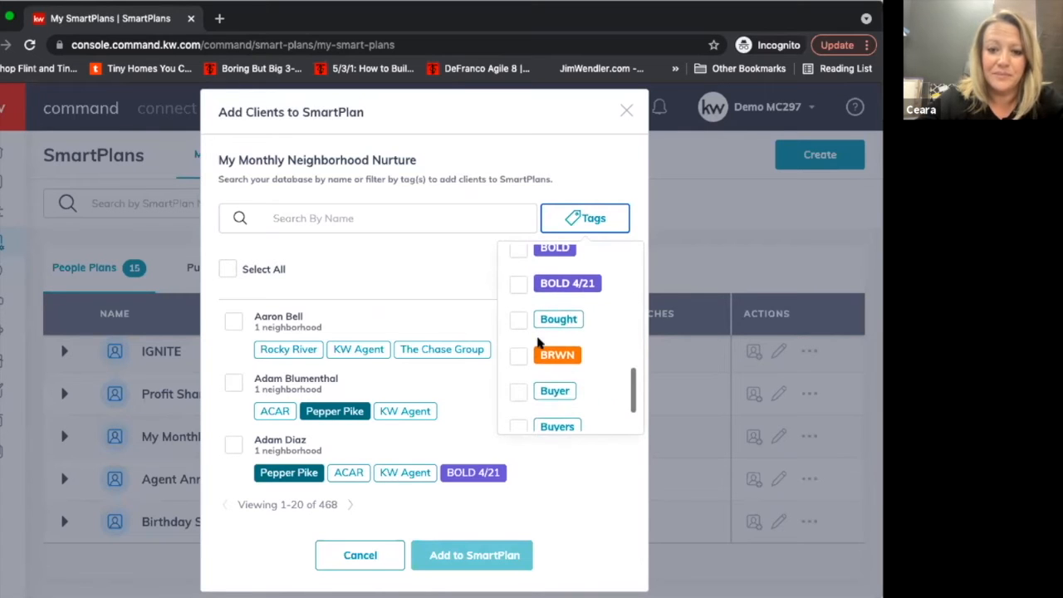
pyautogui.scroll(-4, 538, 340)
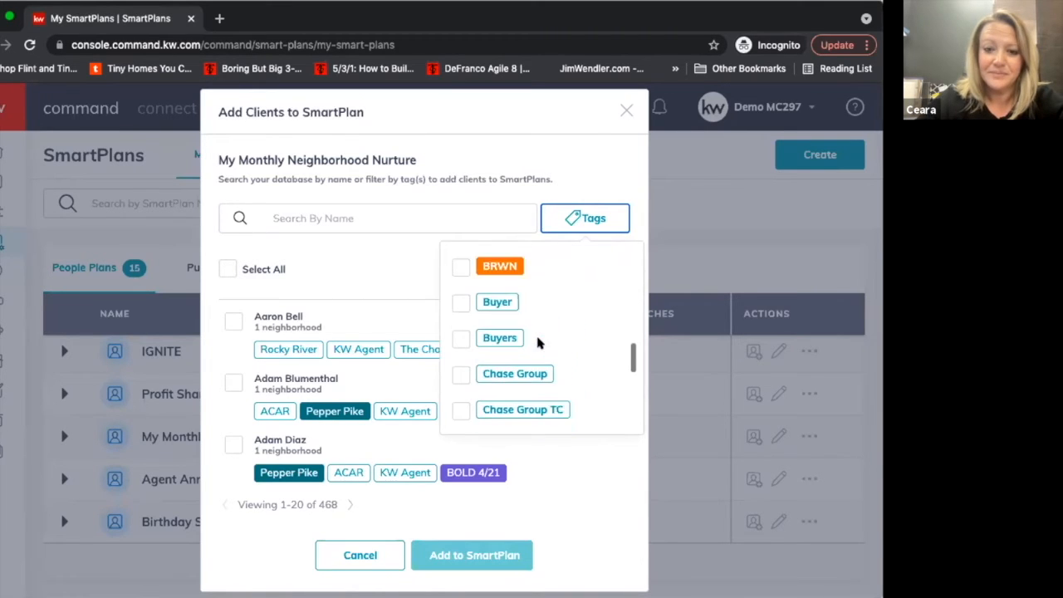
pyautogui.scroll(-3, 553, 328)
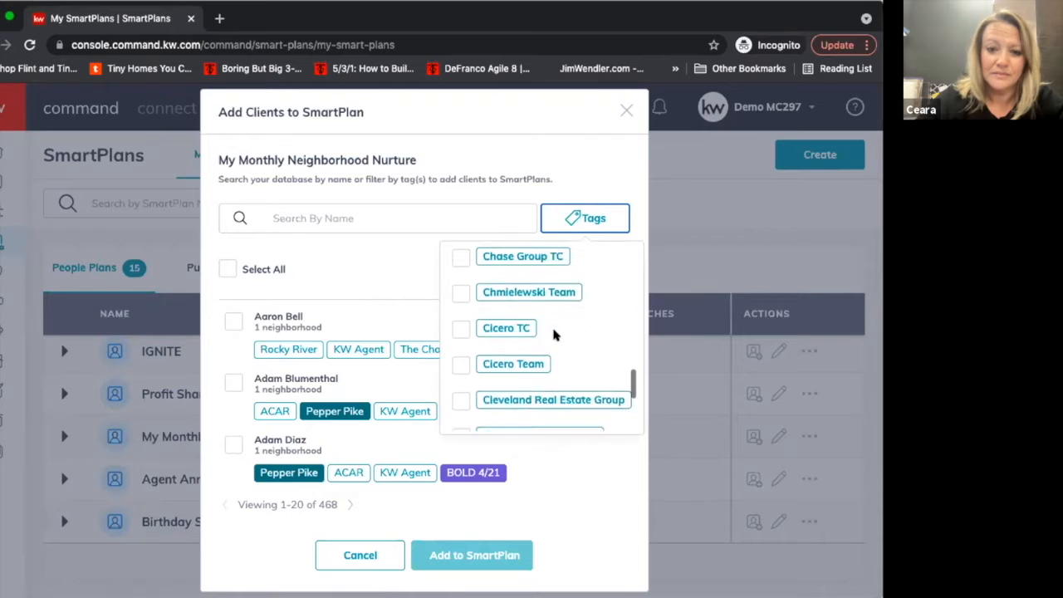
pyautogui.scroll(-3, 555, 333)
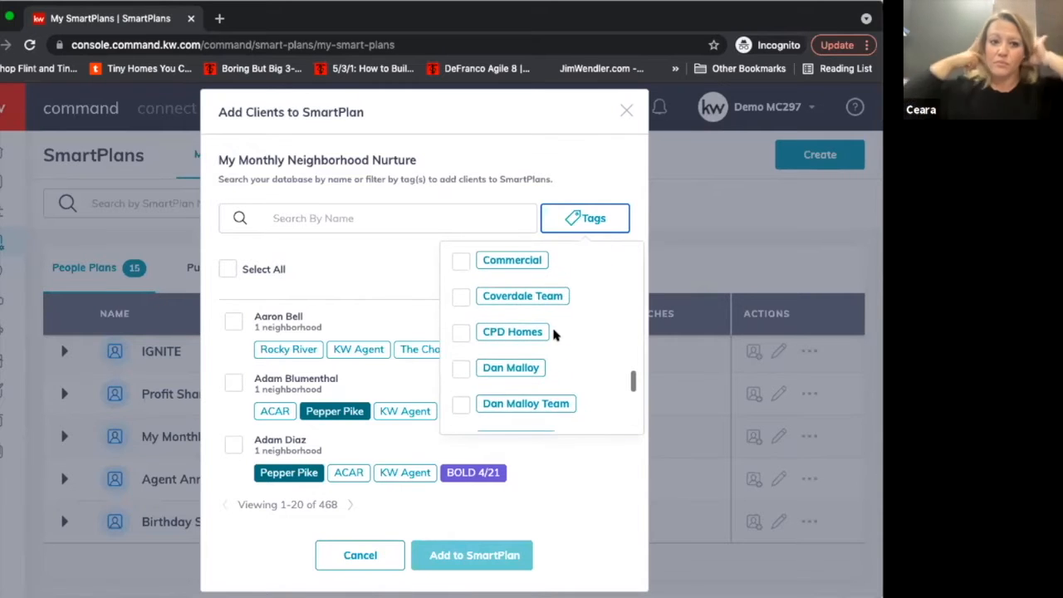
pyautogui.click(461, 284)
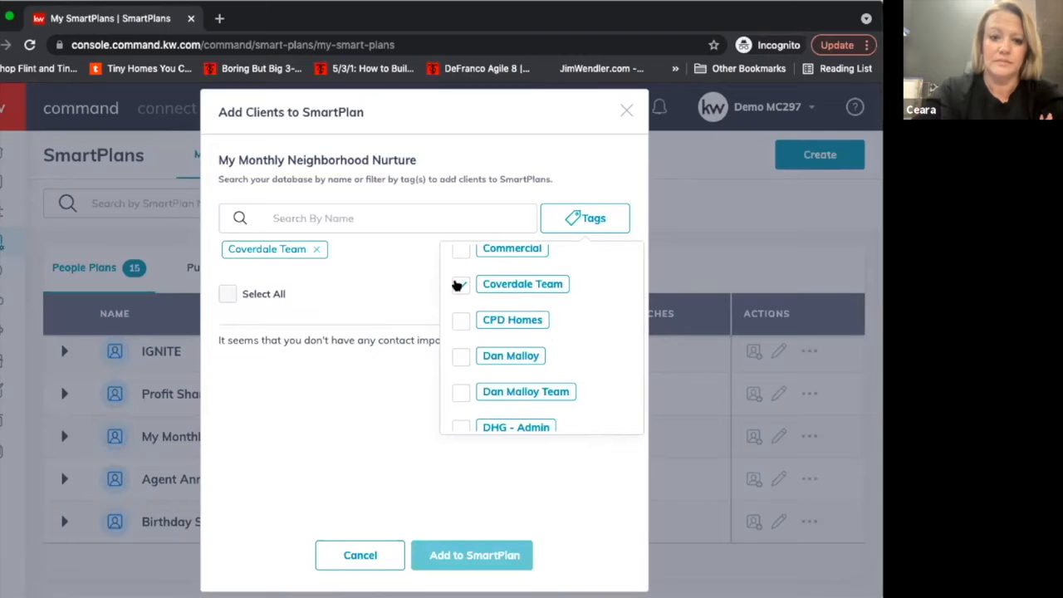
pyautogui.click(458, 286)
pyautogui.click(410, 266)
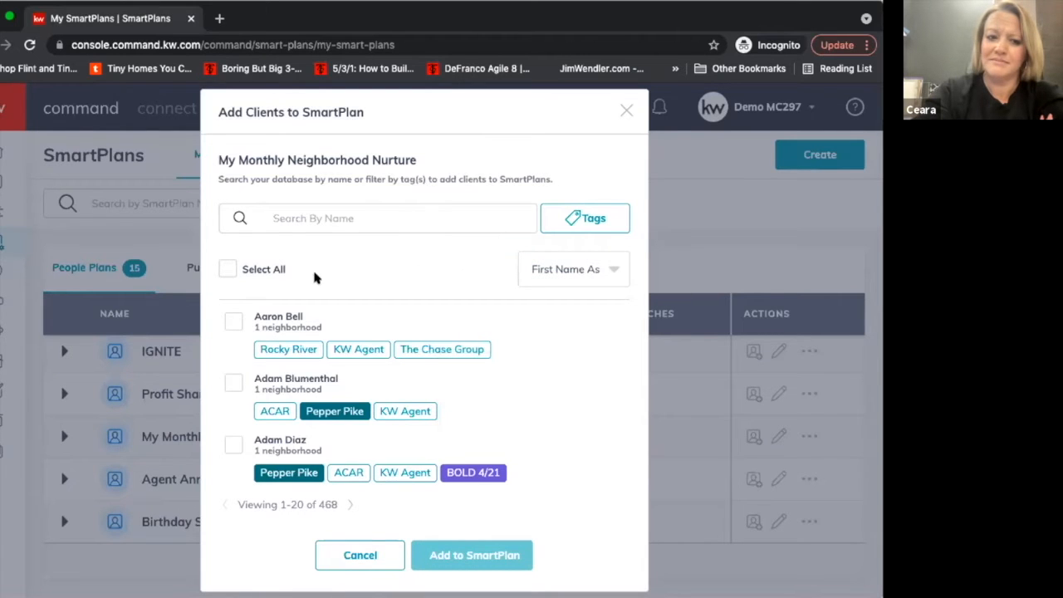
# Filter the clients by the 2021 ALC tag, review the matching contacts and remove the filter.
pyautogui.scroll(-1, 328, 297)
pyautogui.scroll(-1, 327, 297)
pyautogui.scroll(2, 328, 297)
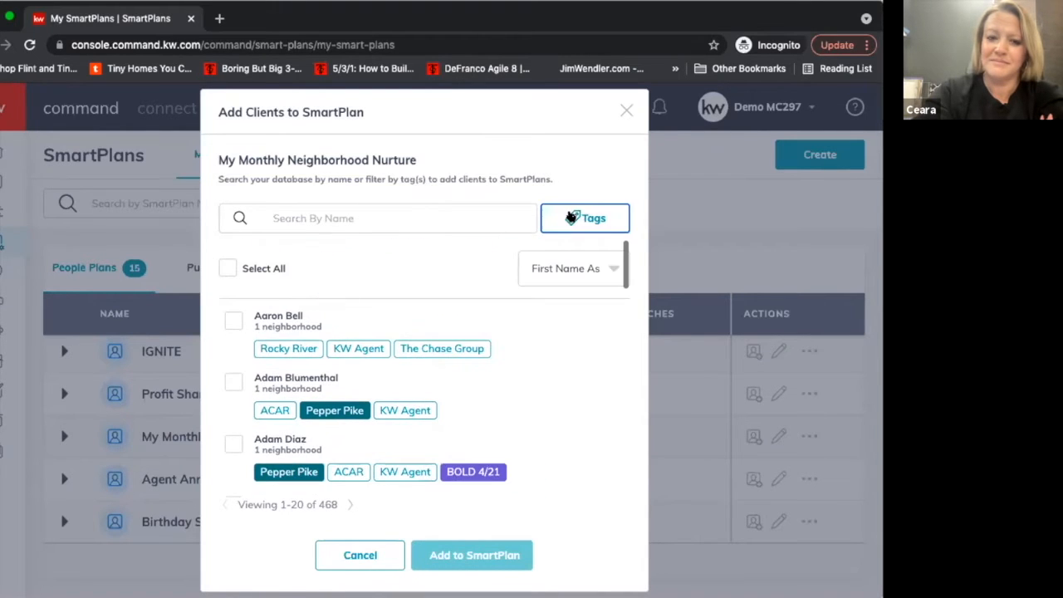
pyautogui.click(574, 217)
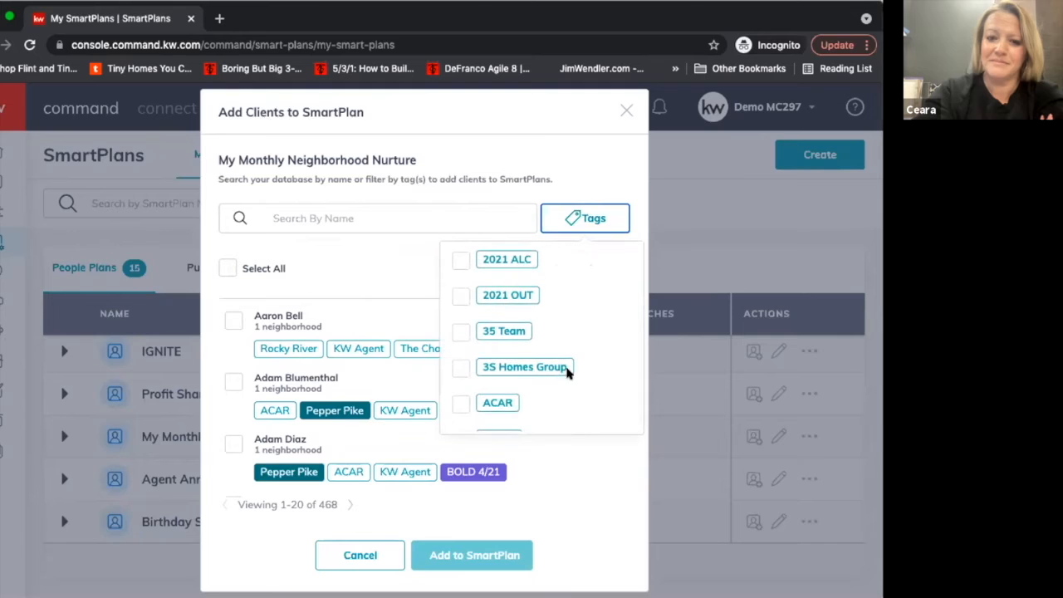
pyautogui.click(459, 262)
pyautogui.click(393, 258)
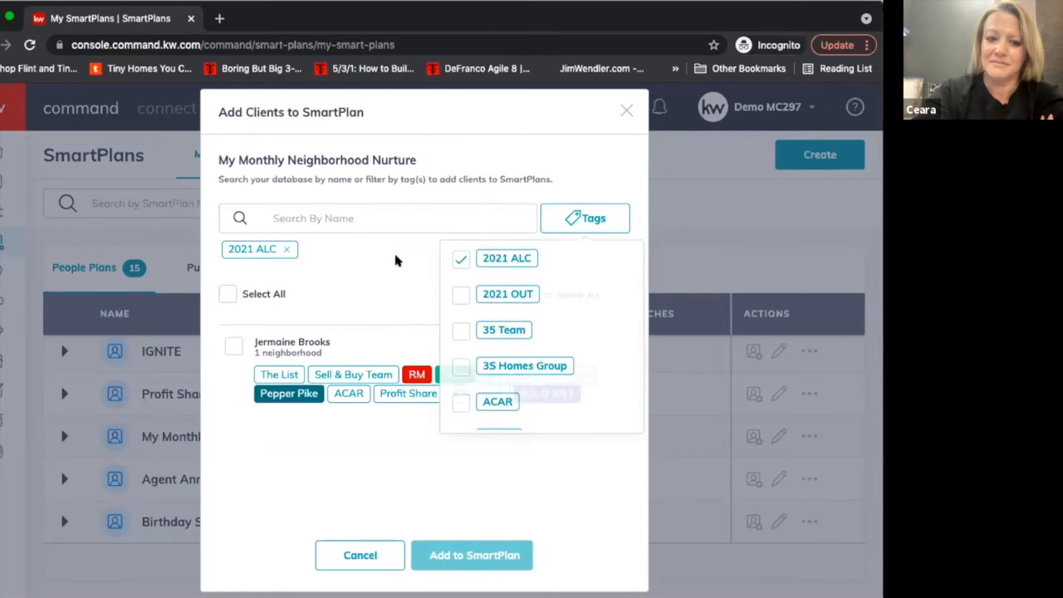
pyautogui.scroll(-1, 502, 373)
pyautogui.scroll(1, 505, 374)
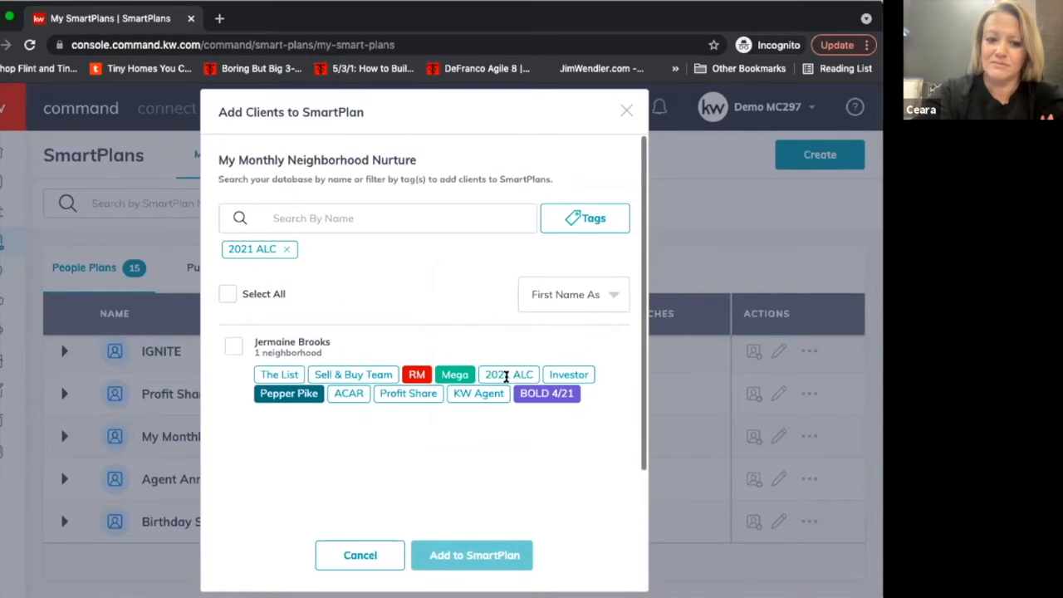
pyautogui.click(287, 252)
# Look through the unfiltered clients and their tags, reapply the 2021 ALC tag filter and clear it.
pyautogui.scroll(-2, 415, 298)
pyautogui.scroll(-5, 415, 299)
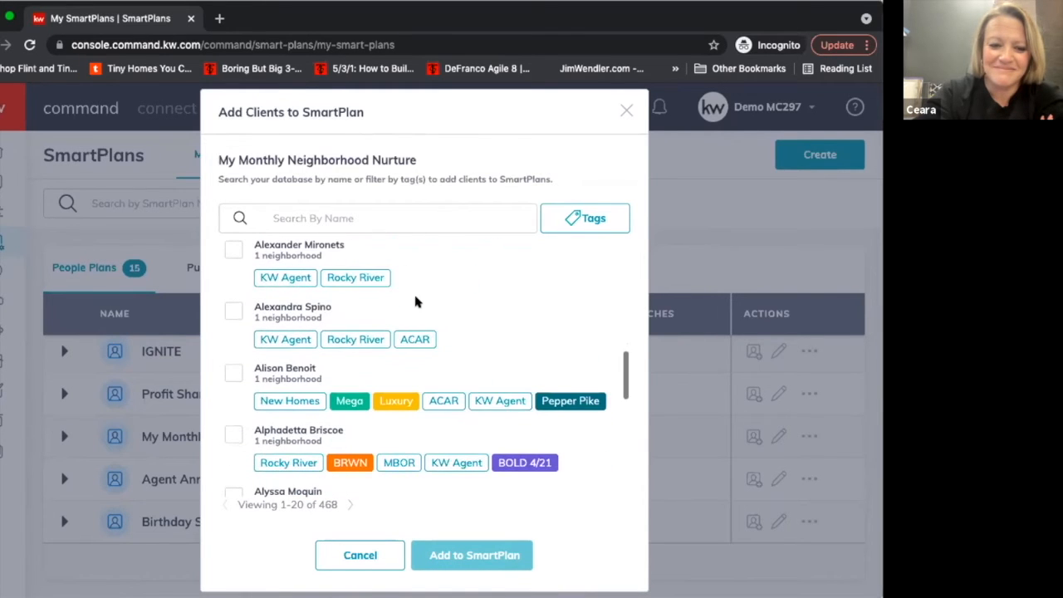
pyautogui.scroll(-1, 415, 301)
pyautogui.scroll(8, 416, 301)
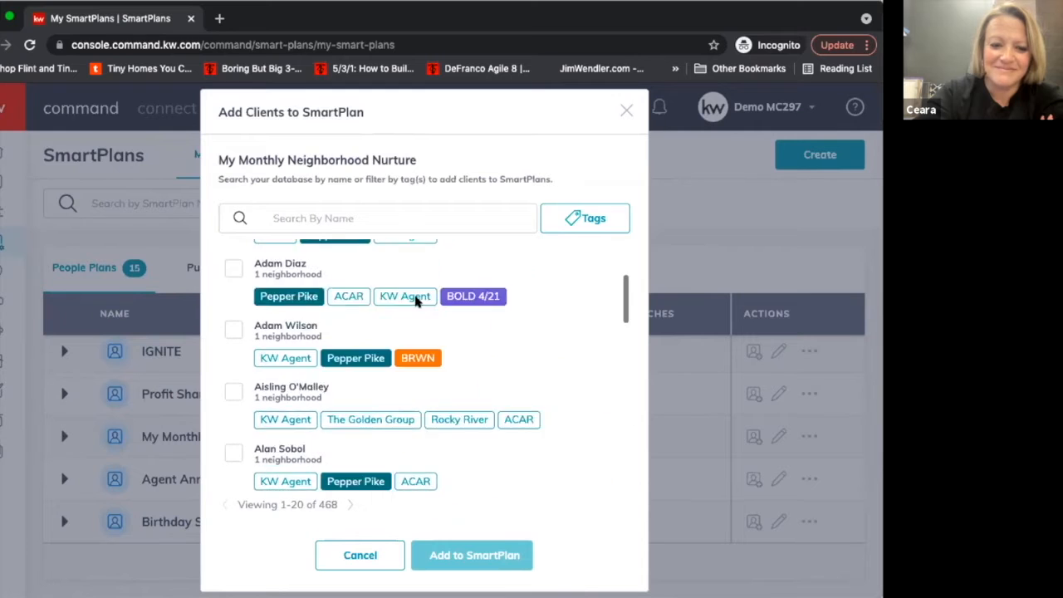
pyautogui.scroll(-1, 359, 354)
pyautogui.scroll(2, 360, 354)
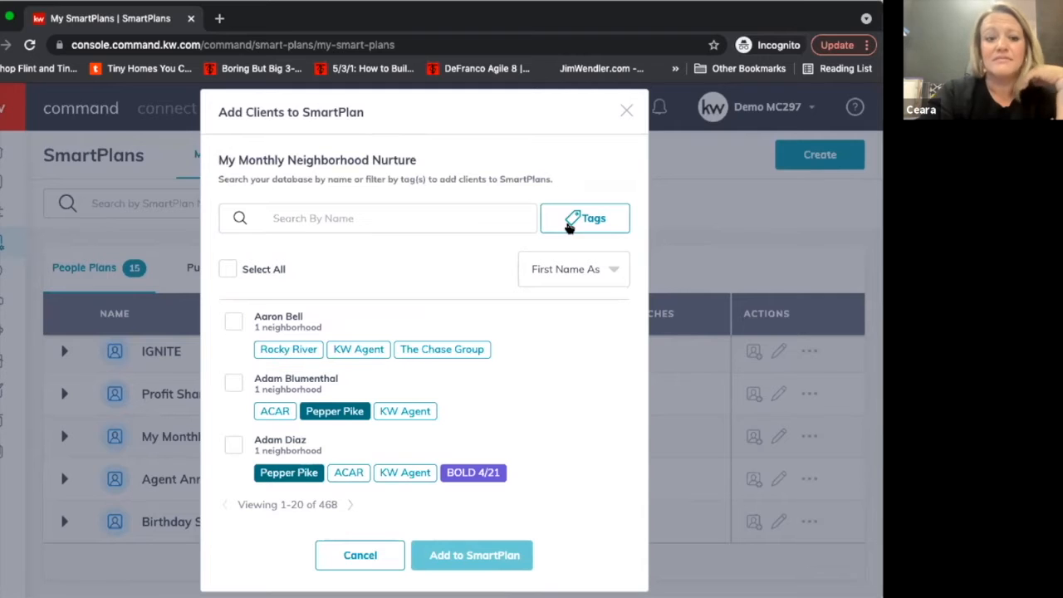
pyautogui.click(569, 226)
pyautogui.click(462, 261)
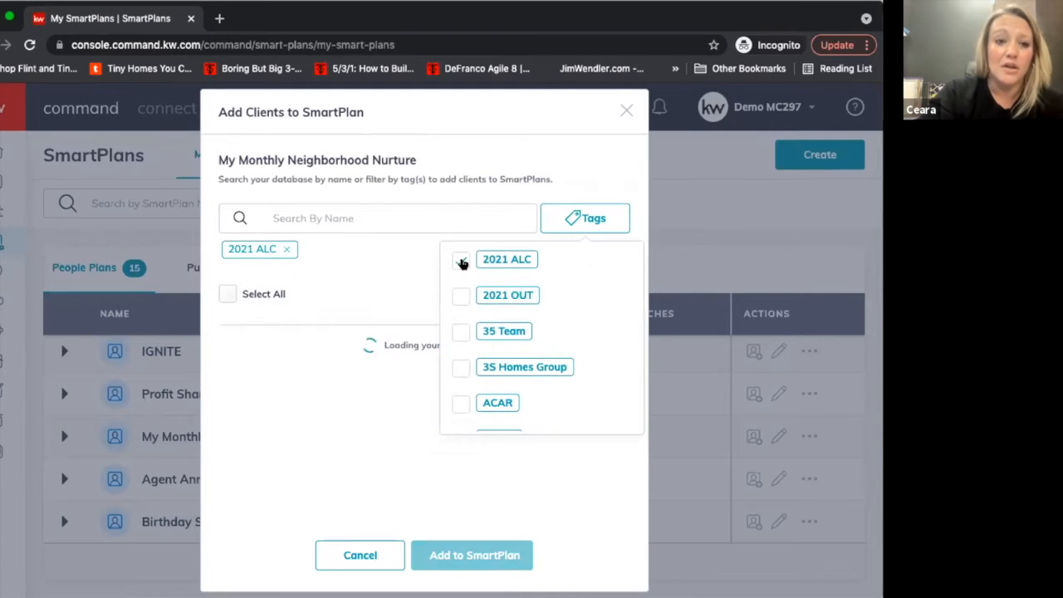
pyautogui.click(384, 300)
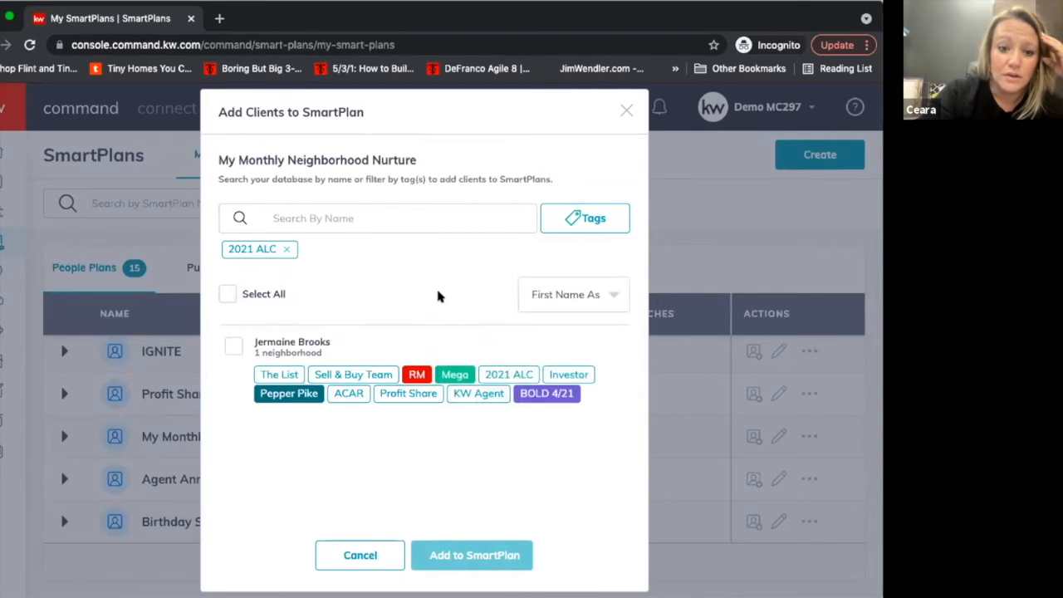
pyautogui.click(286, 250)
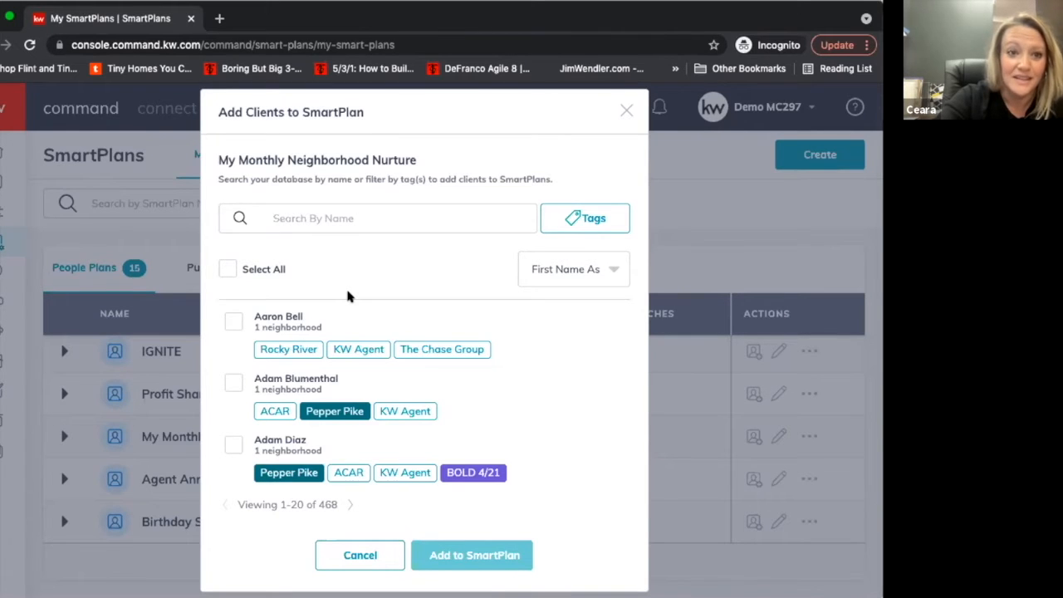
# Browse the full client list and close the dialog without adding anyone to the plan.
pyautogui.scroll(-5, 348, 296)
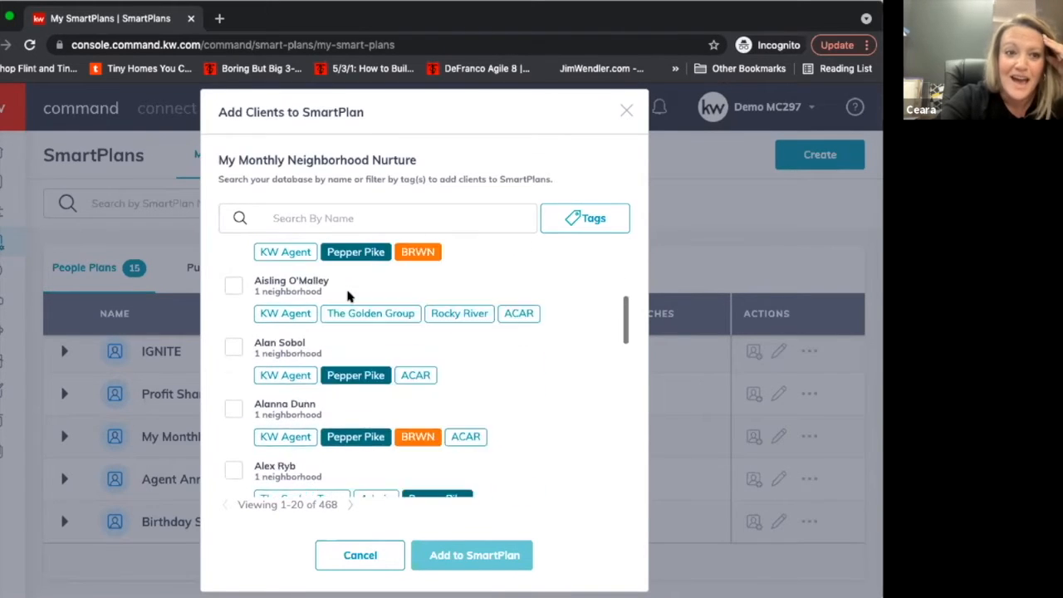
pyautogui.scroll(-8, 348, 297)
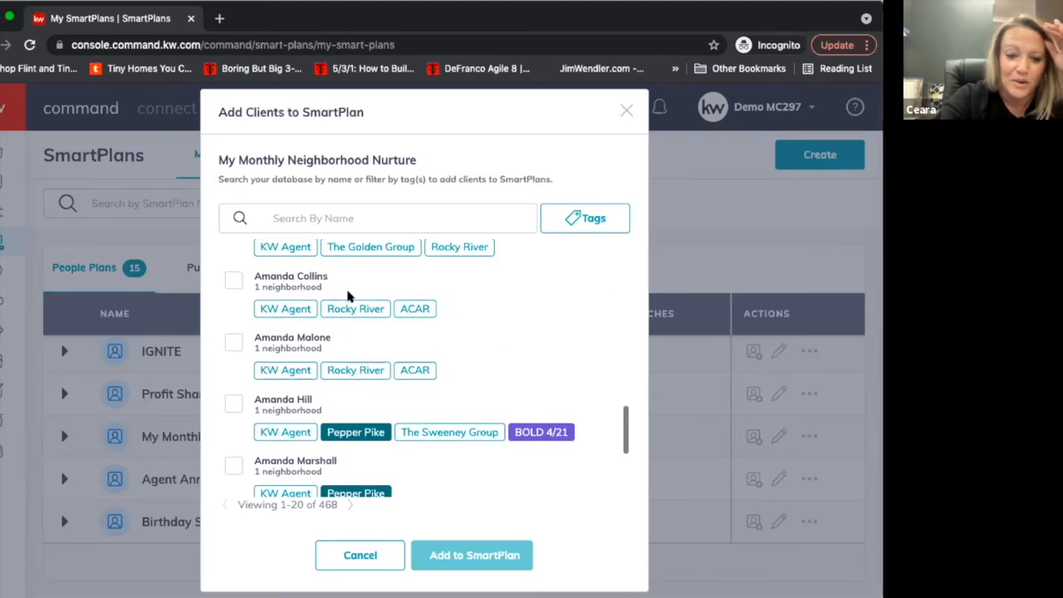
pyautogui.scroll(6, 349, 296)
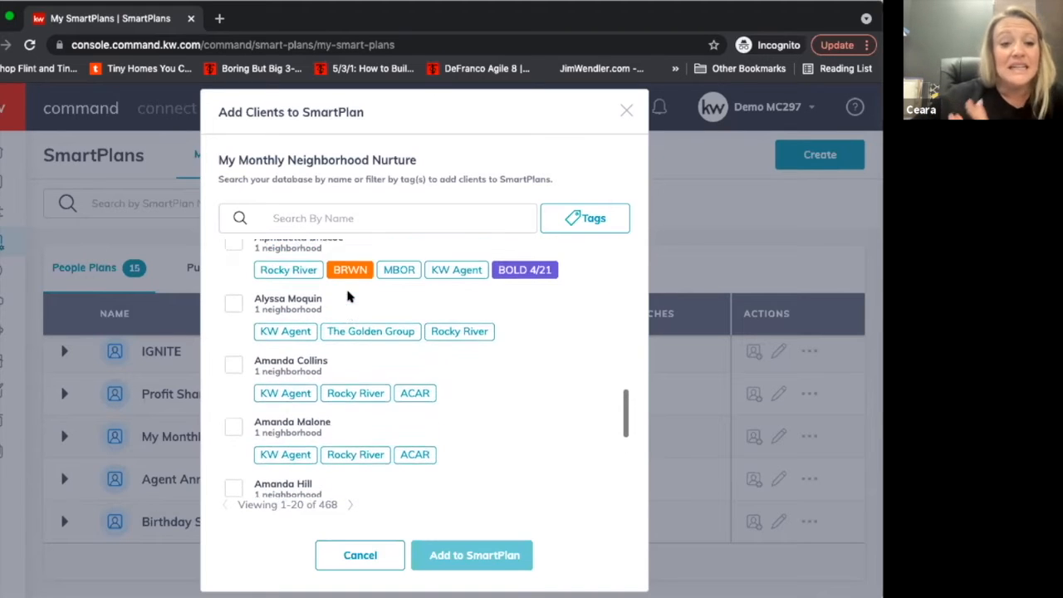
pyautogui.scroll(6, 349, 296)
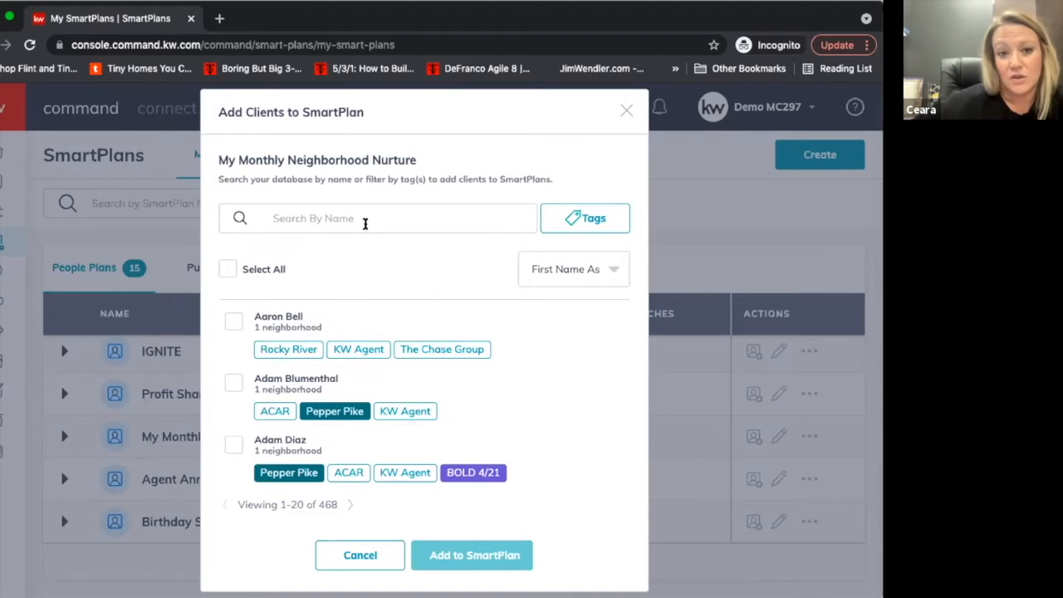
pyautogui.click(366, 216)
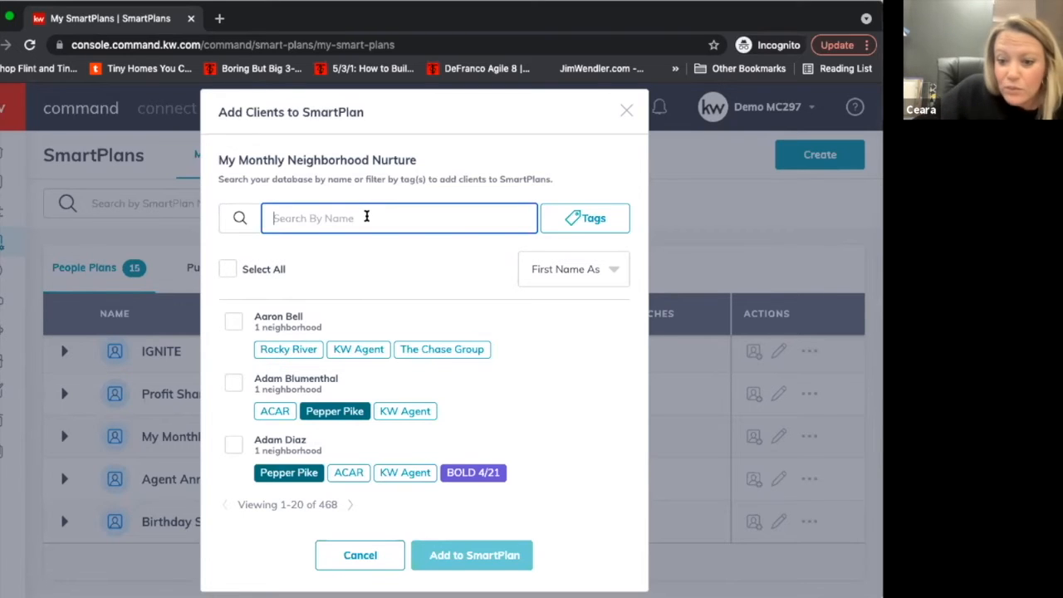
pyautogui.click(626, 111)
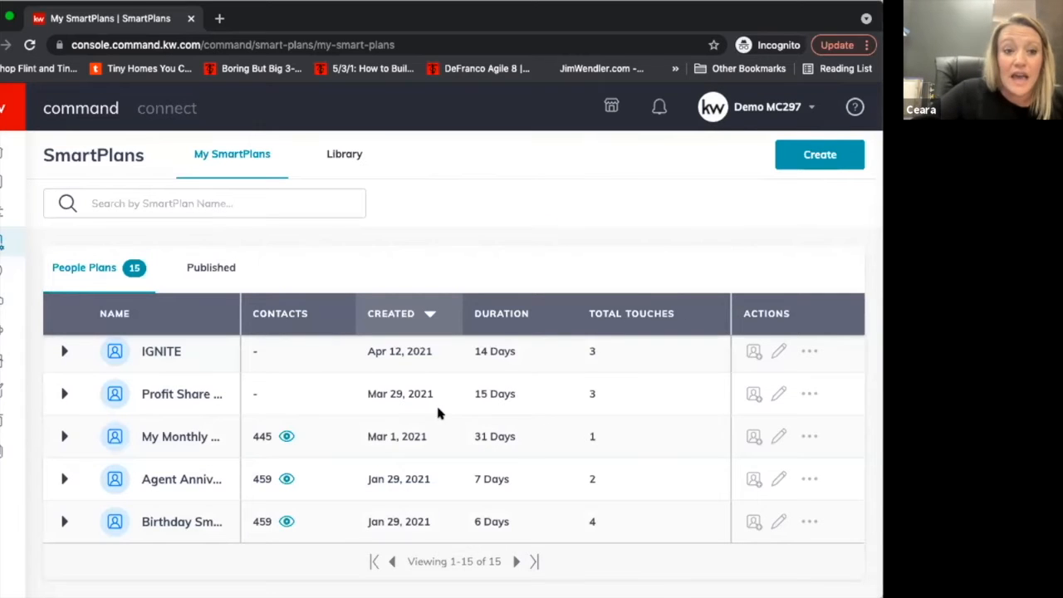
# Open the My Monthly Neighborhood Nurture plan for editing, review its steps and editing limits, and return to My SmartPlans.
pyautogui.click(778, 437)
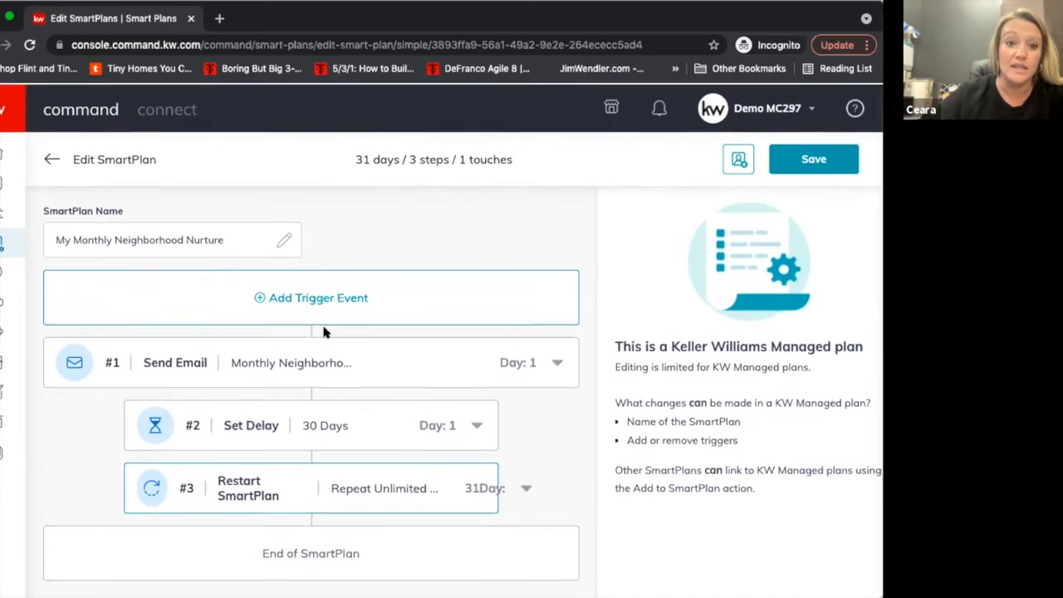
pyautogui.click(50, 158)
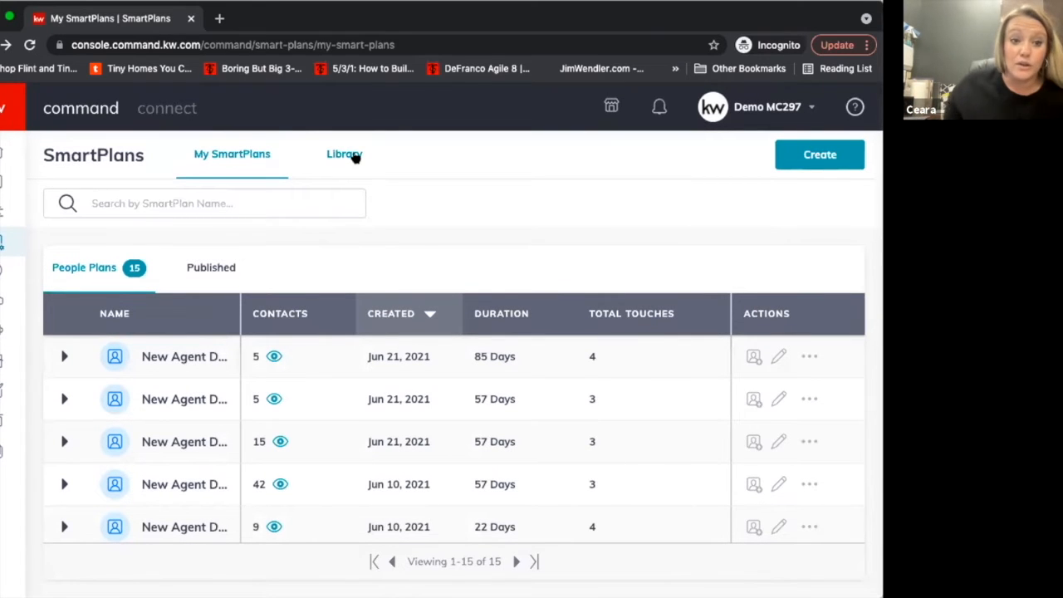
# Open the SmartPlans library and examine the featured plans' descriptions, ratings, durations and touches.
pyautogui.click(349, 155)
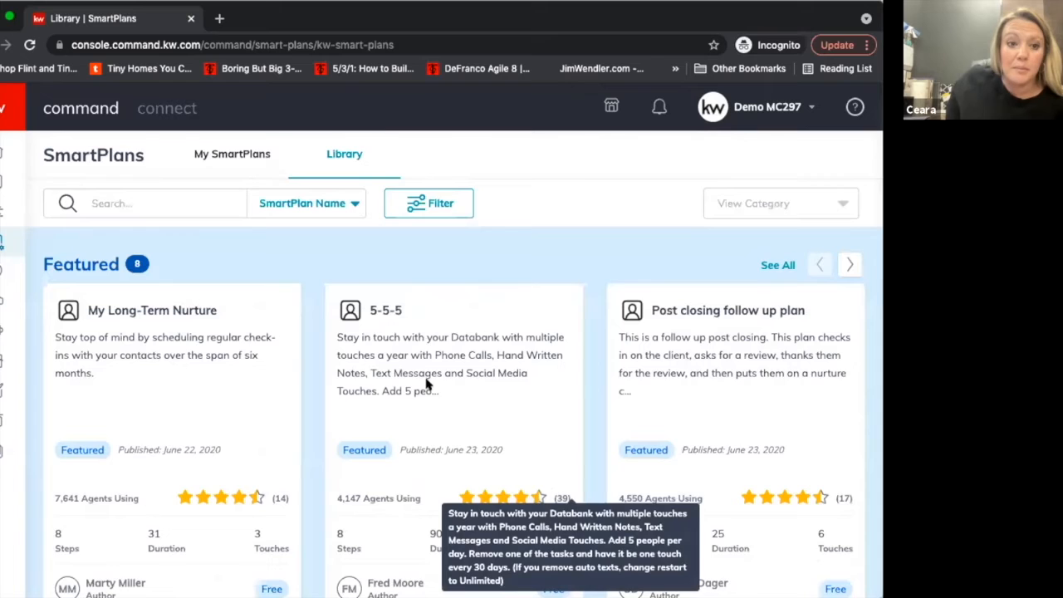
pyautogui.scroll(-3, 426, 384)
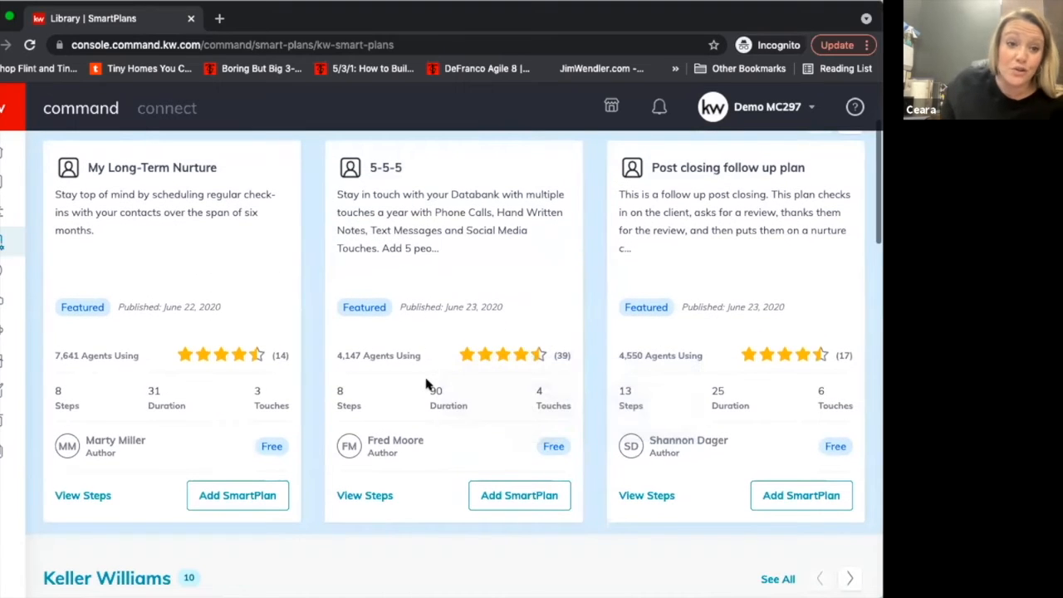
pyautogui.scroll(1, 426, 384)
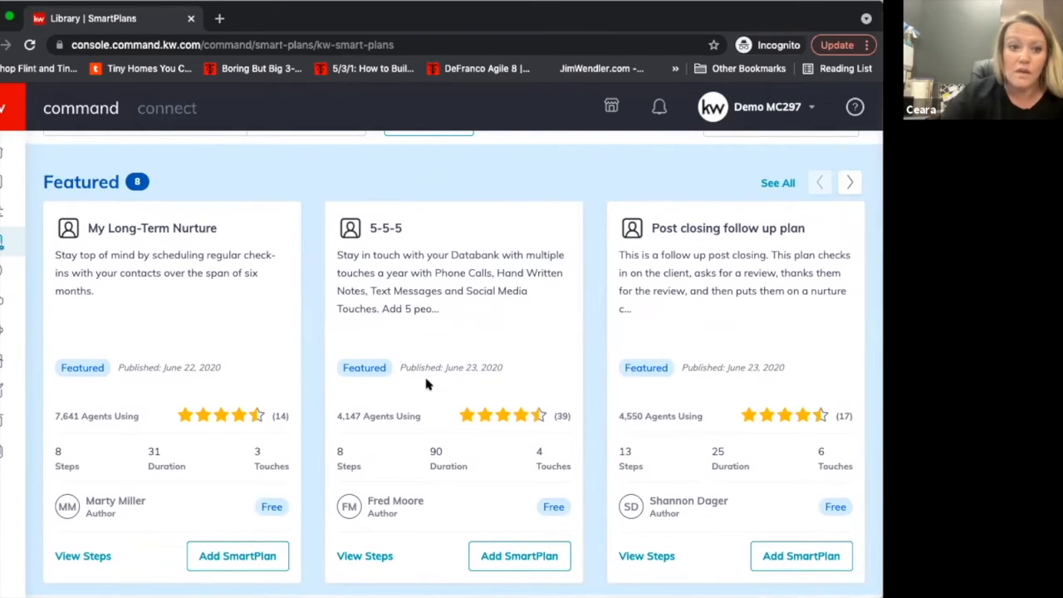
pyautogui.scroll(-1, 426, 382)
pyautogui.scroll(1, 426, 382)
pyautogui.scroll(3, 426, 382)
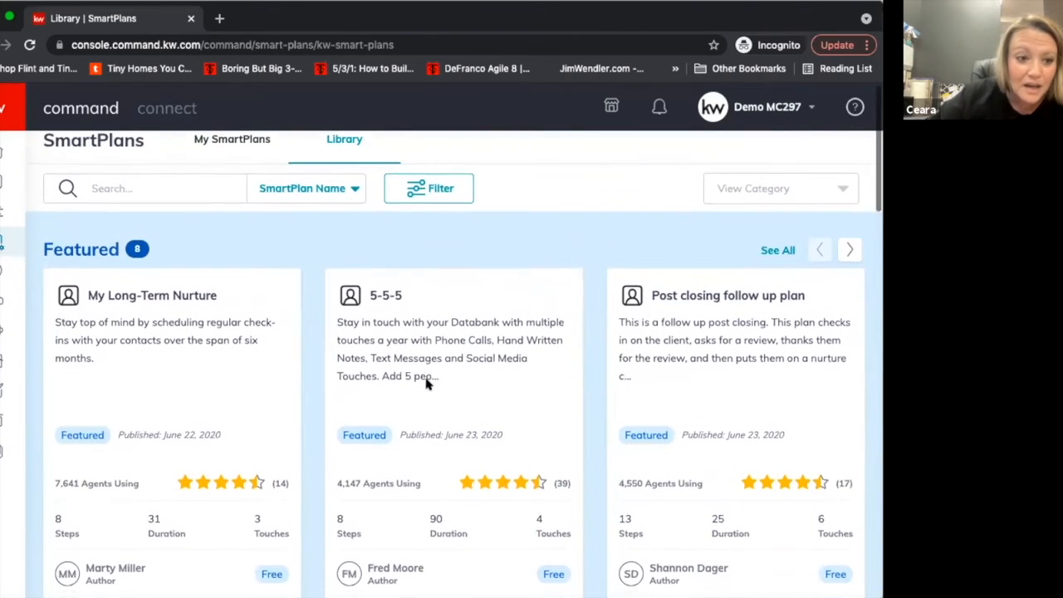
pyautogui.scroll(1, 426, 383)
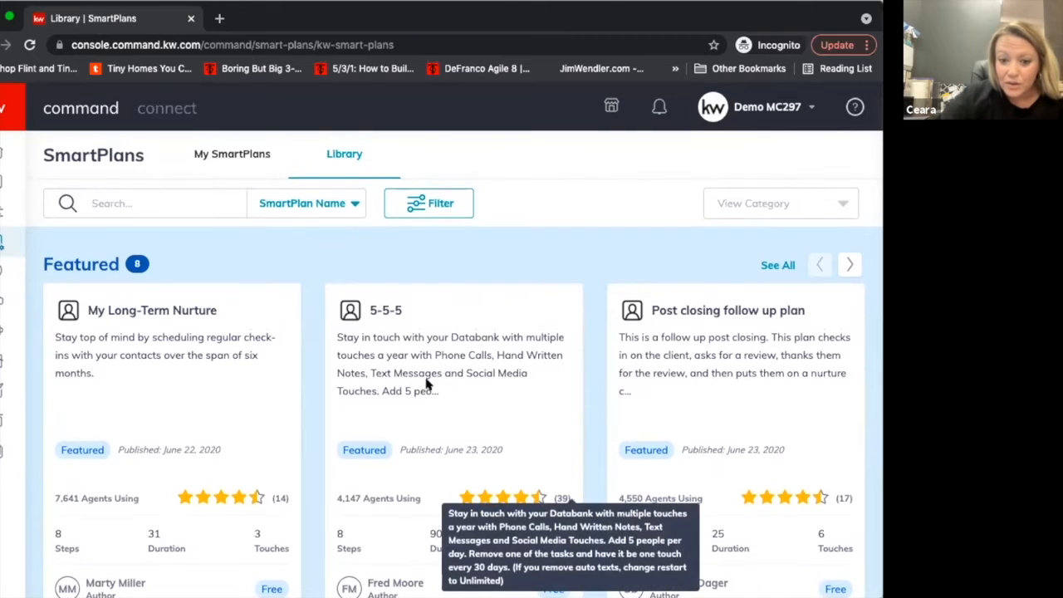
pyautogui.scroll(-2, 419, 382)
pyautogui.scroll(-1, 415, 382)
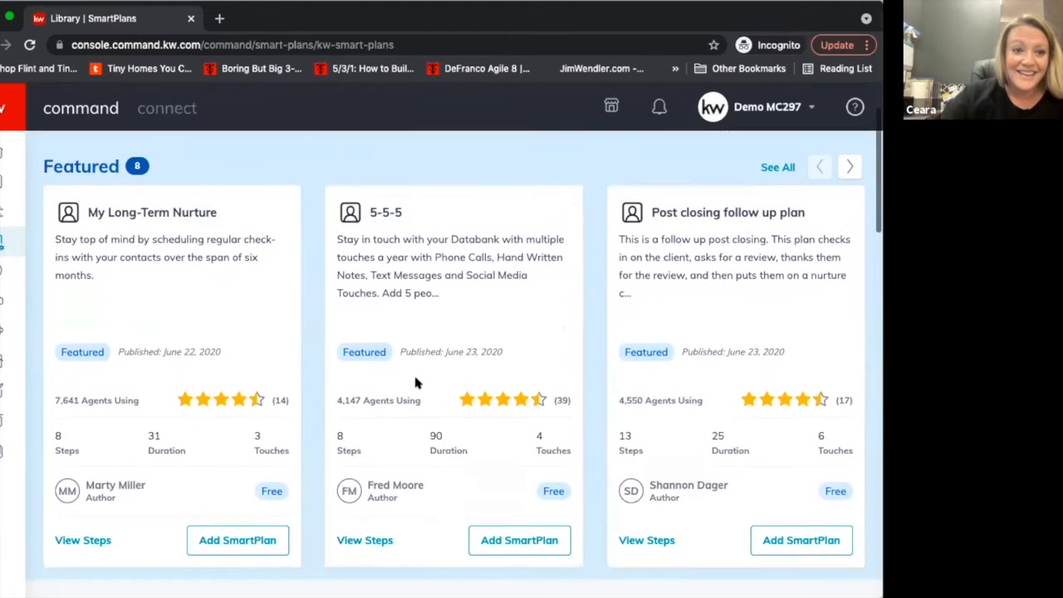
# Open the steps of the featured 5-5-5 plan, examine its calls, delays, touch tasks and SMS examples, and close them without adding the plan.
pyautogui.scroll(1, 415, 381)
pyautogui.scroll(1, 417, 383)
pyautogui.scroll(-1, 417, 383)
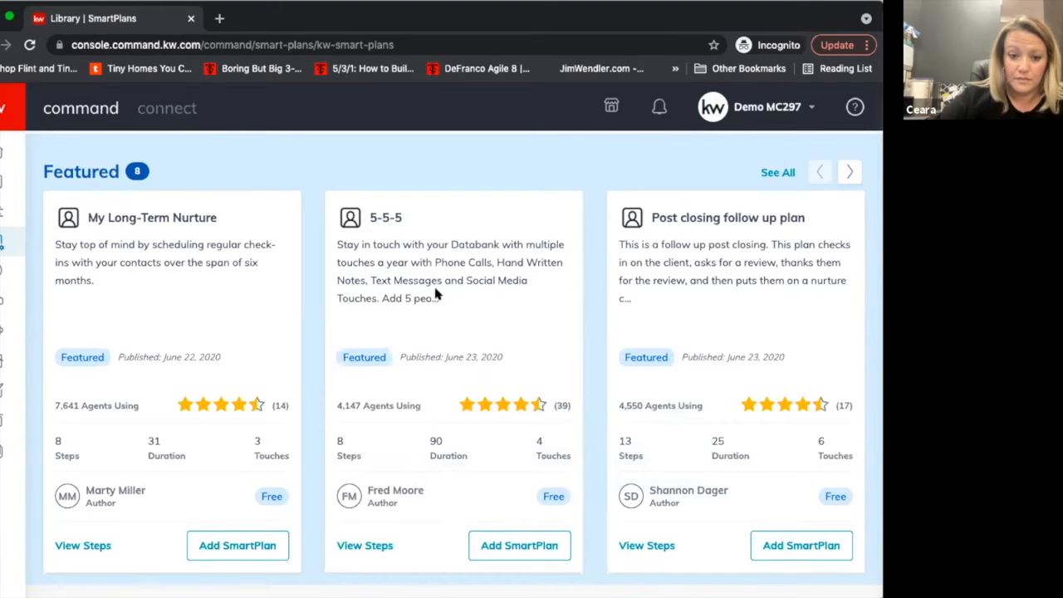
pyautogui.click(371, 544)
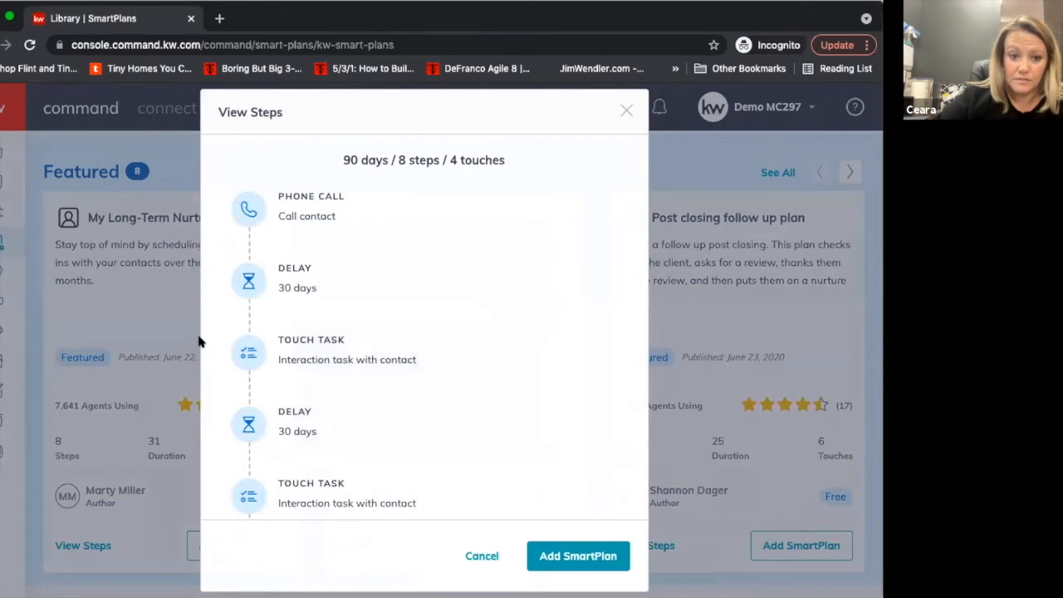
pyautogui.moveTo(365, 344)
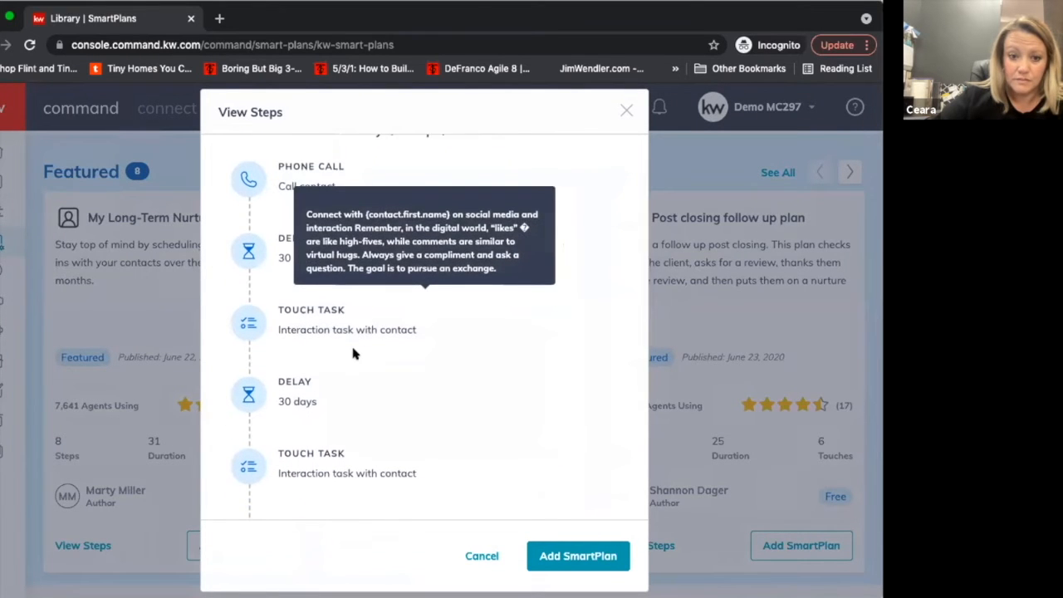
pyautogui.scroll(-3, 354, 351)
pyautogui.moveTo(245, 393)
pyautogui.scroll(-2, 246, 394)
pyautogui.moveTo(248, 413)
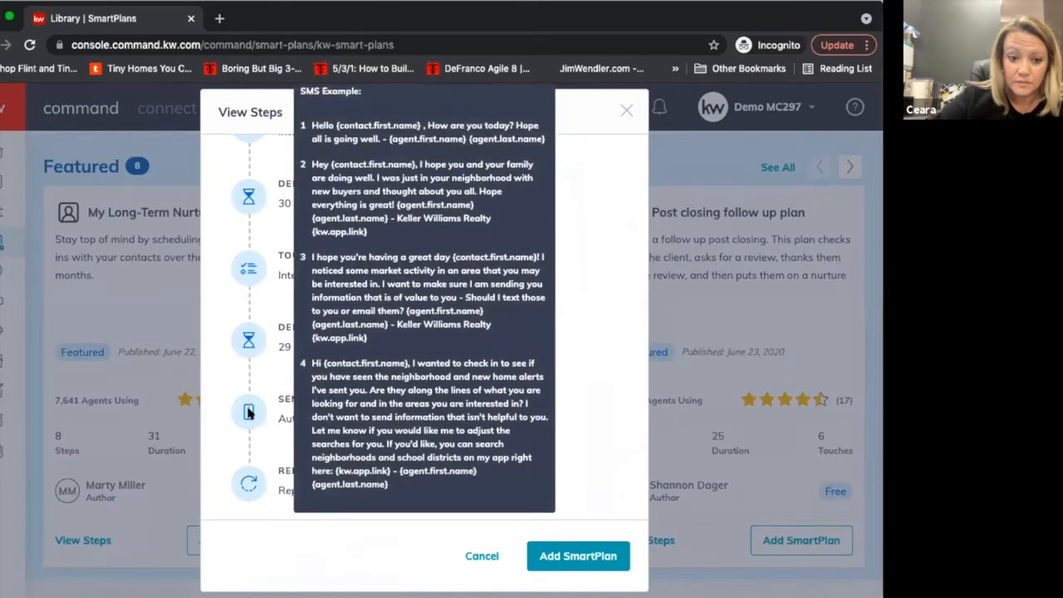
pyautogui.scroll(-2, 248, 412)
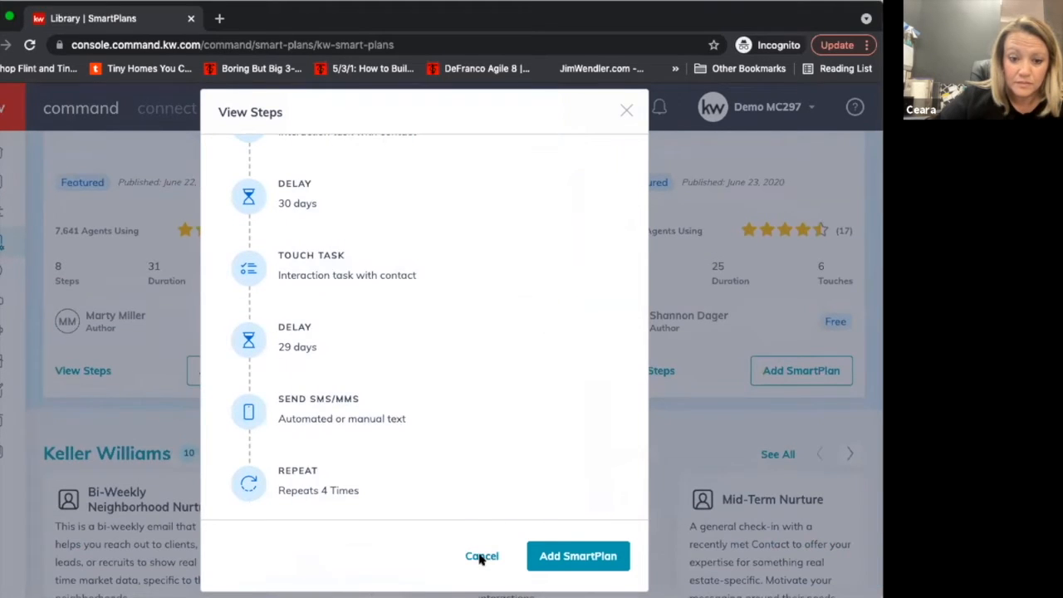
pyautogui.click(480, 557)
pyautogui.scroll(3, 446, 423)
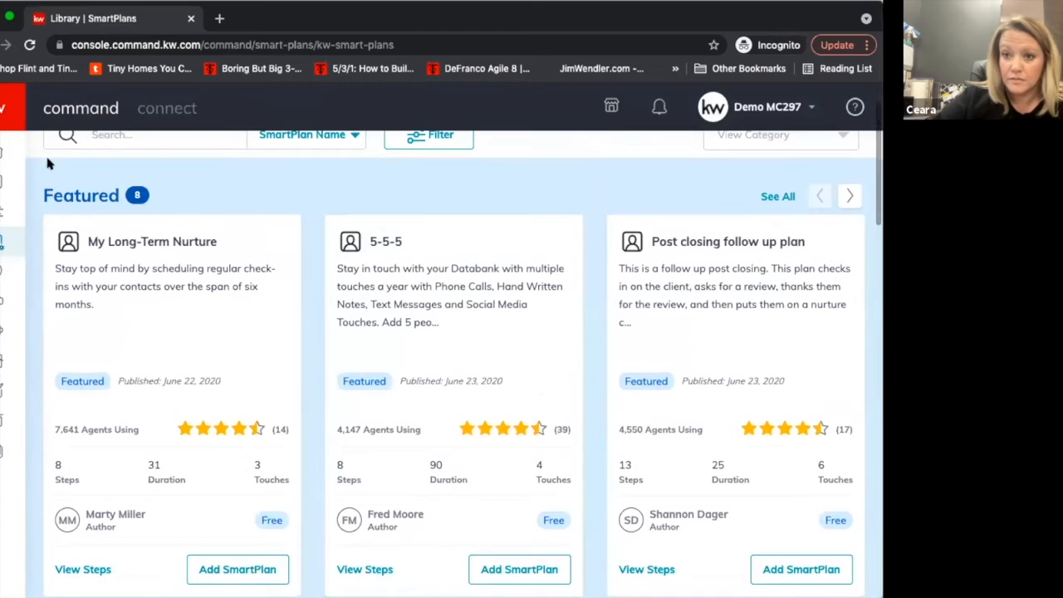
# Open the Command home dashboard to review the tasks due today, and return to My SmartPlans.
pyautogui.click(1, 153)
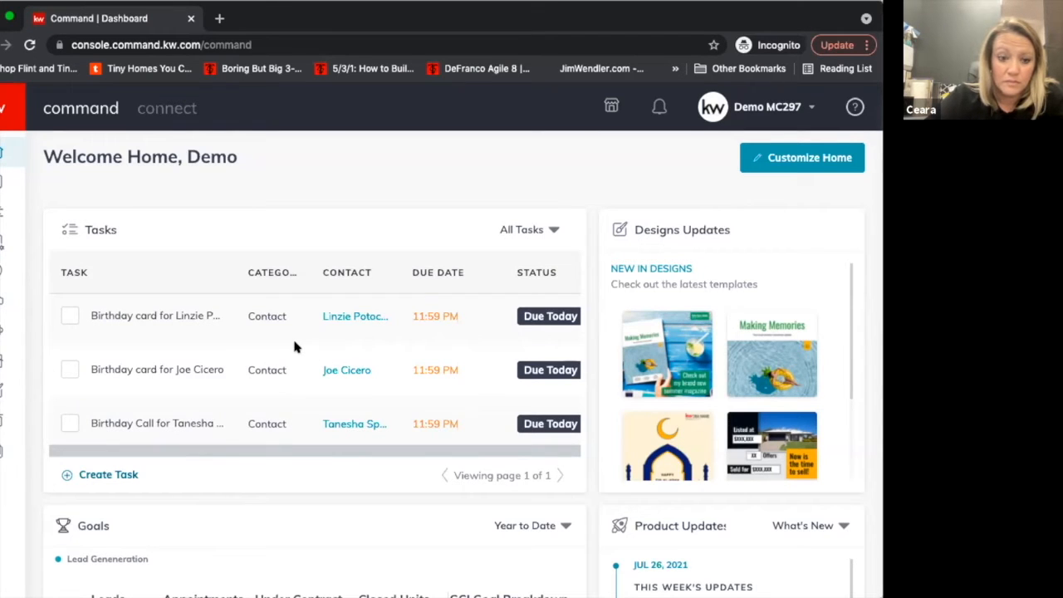
pyautogui.moveTo(226, 338)
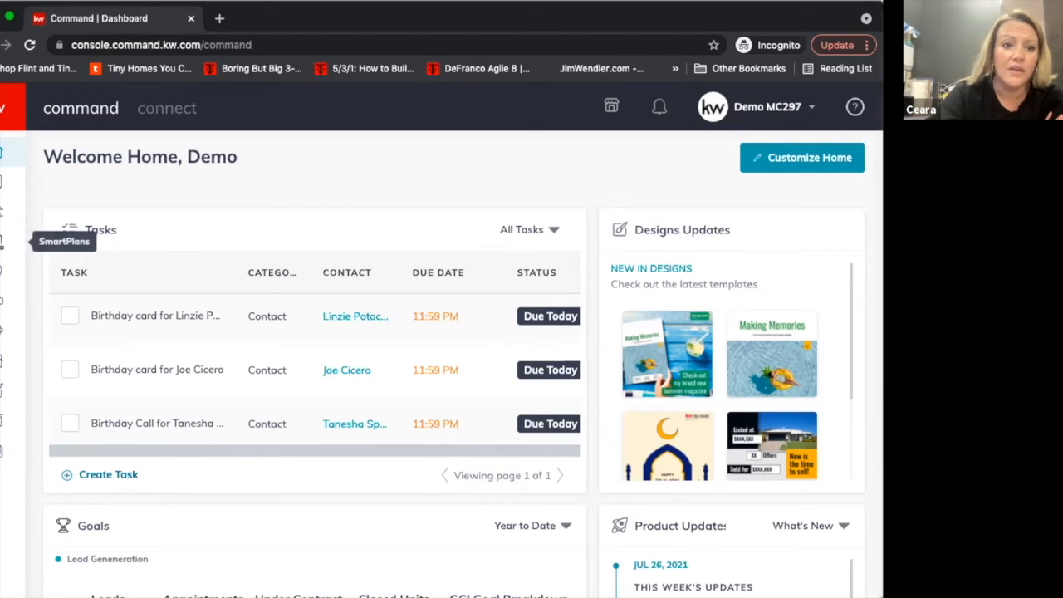
pyautogui.click(2, 241)
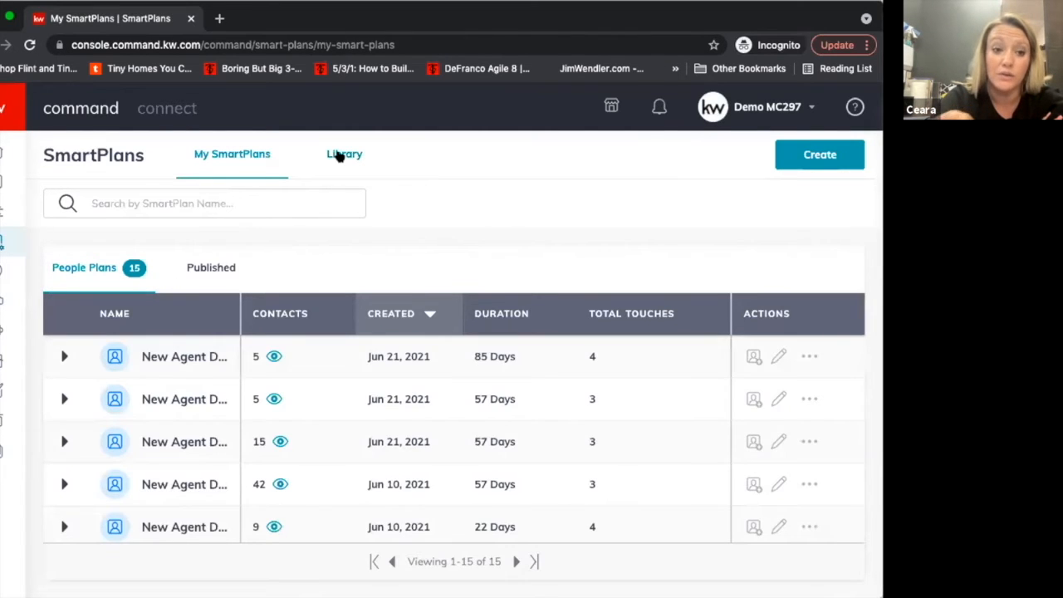
# Open the SmartPlans library and browse the plans in the Featured and Keller Williams categories.
pyautogui.click(341, 155)
pyautogui.scroll(-1, 416, 434)
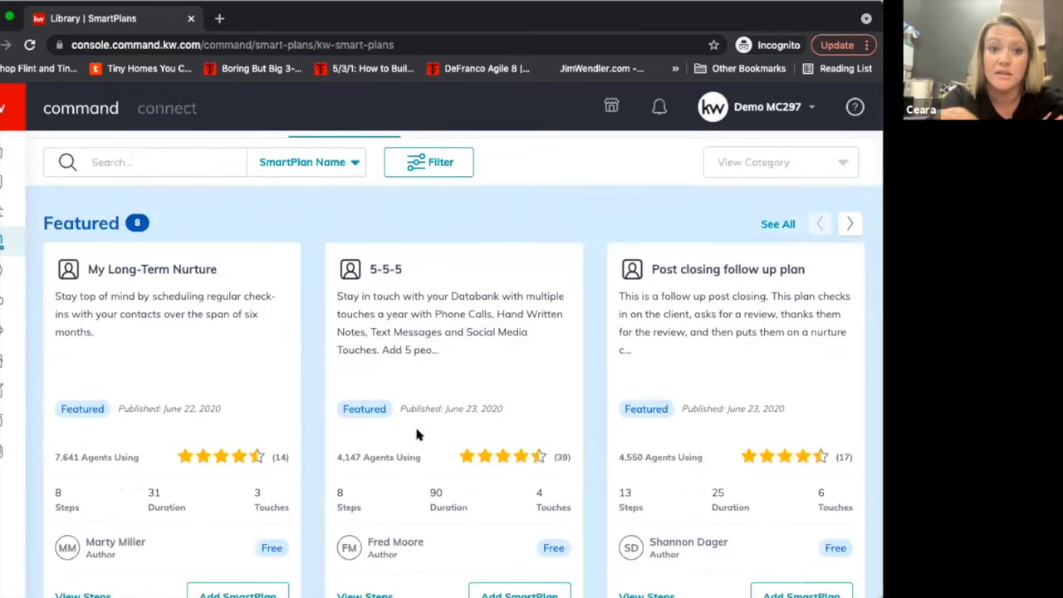
pyautogui.scroll(-5, 417, 434)
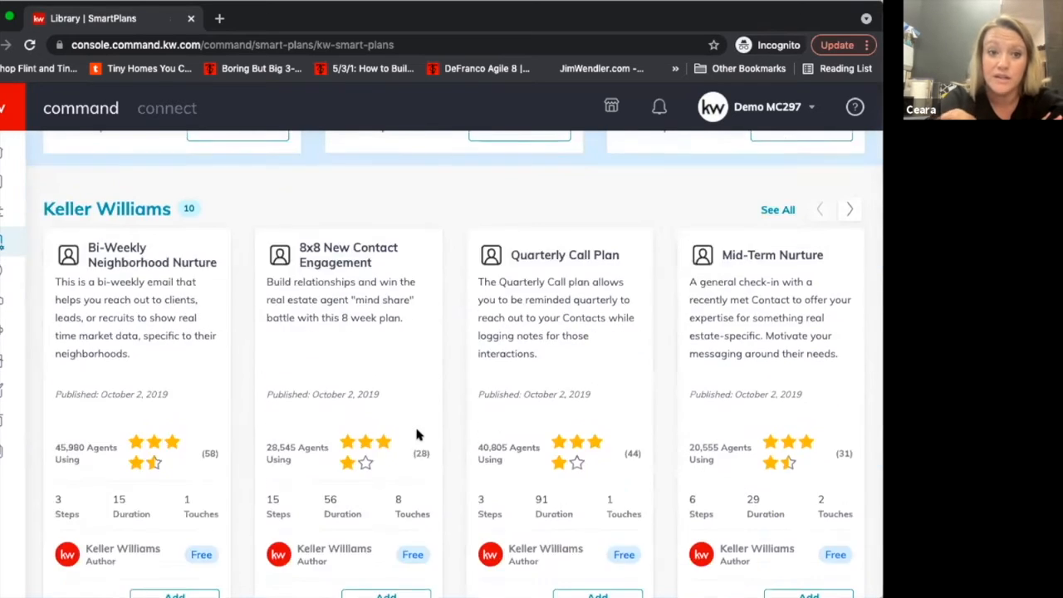
pyautogui.scroll(-2, 417, 434)
pyautogui.scroll(1, 417, 435)
pyautogui.scroll(-1, 417, 434)
pyautogui.scroll(-4, 417, 434)
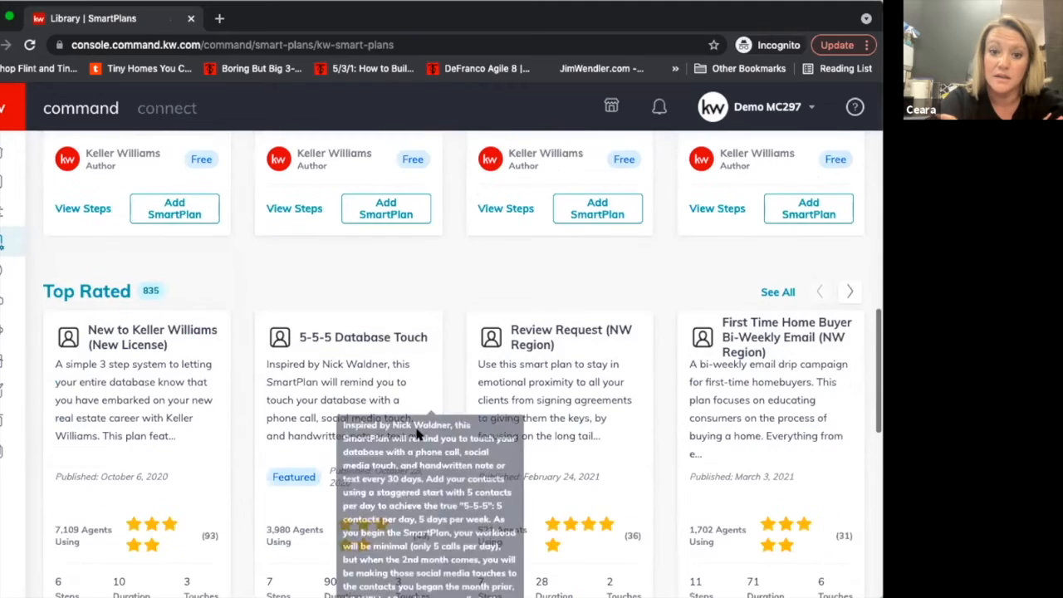
# Examine the Top Rated plans' descriptions and ratings, including the second set, and go back to the Keller Williams category.
pyautogui.scroll(-1, 416, 435)
pyautogui.scroll(-1, 419, 433)
pyautogui.scroll(1, 572, 308)
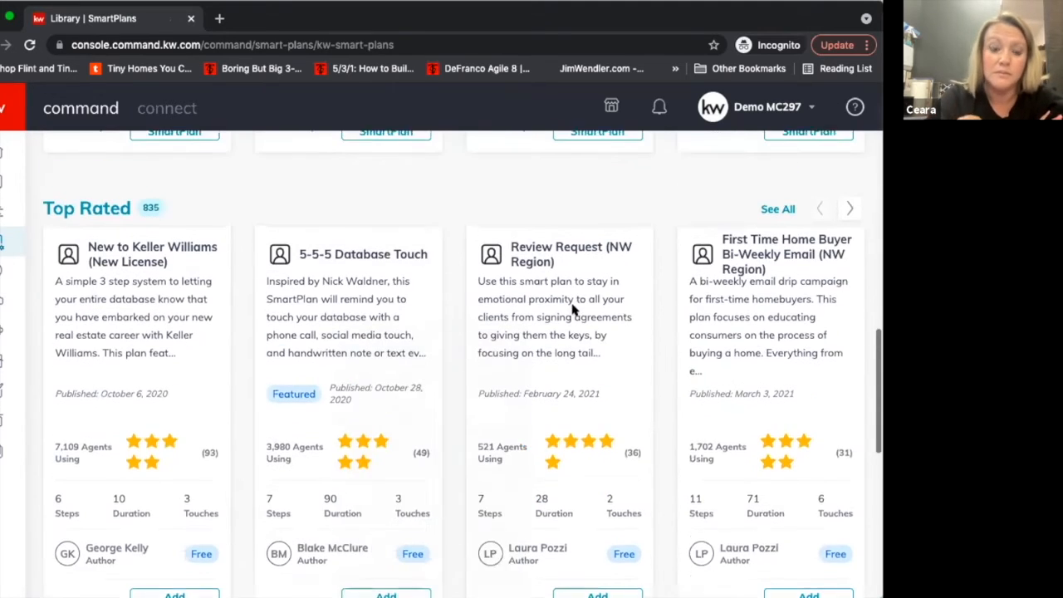
pyautogui.scroll(-2, 829, 284)
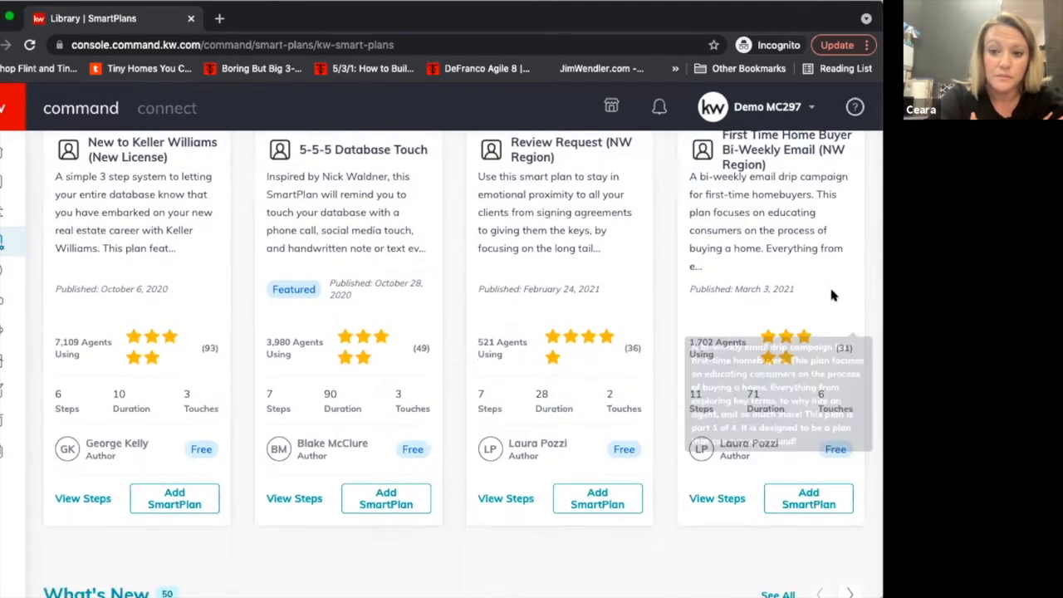
pyautogui.scroll(1, 830, 288)
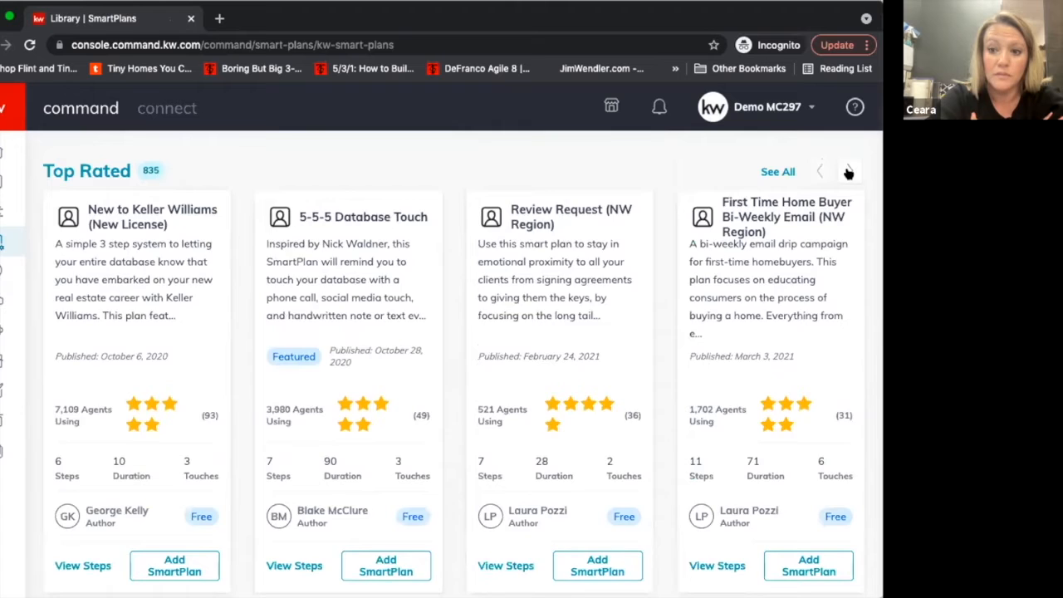
pyautogui.click(848, 172)
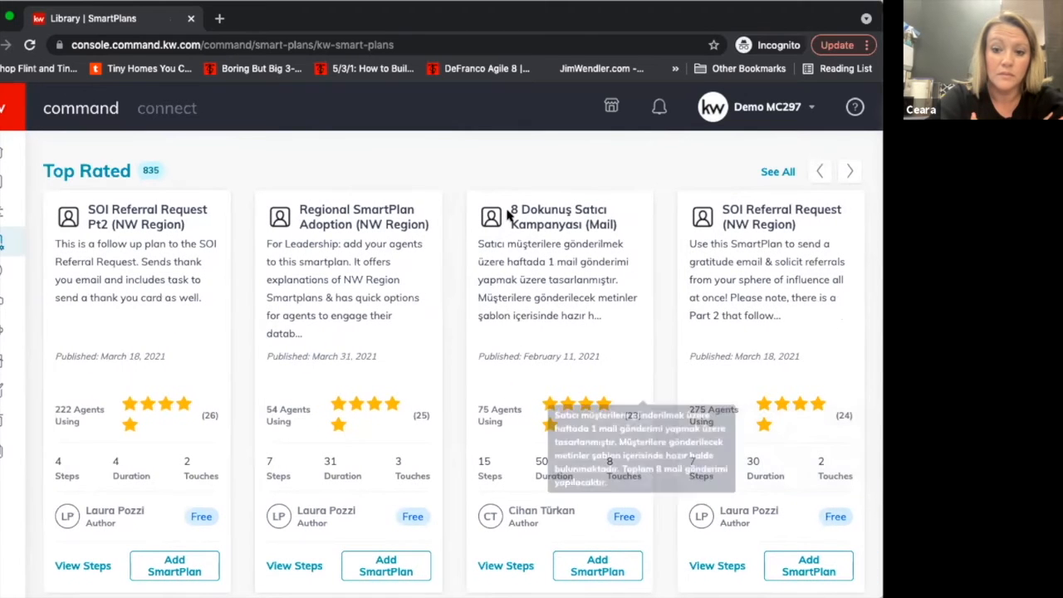
pyautogui.scroll(4, 822, 186)
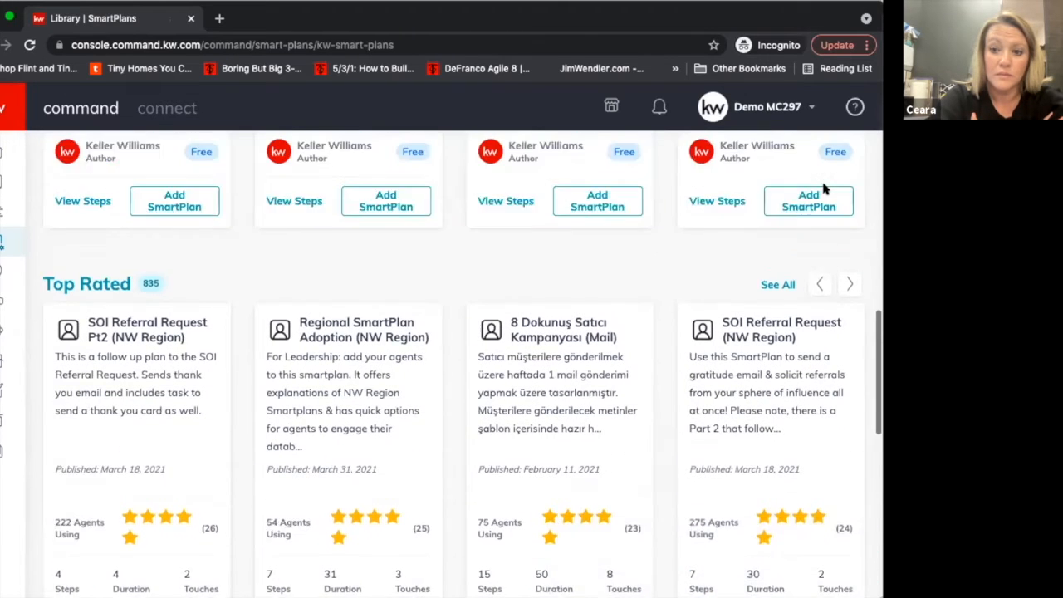
pyautogui.scroll(2, 823, 189)
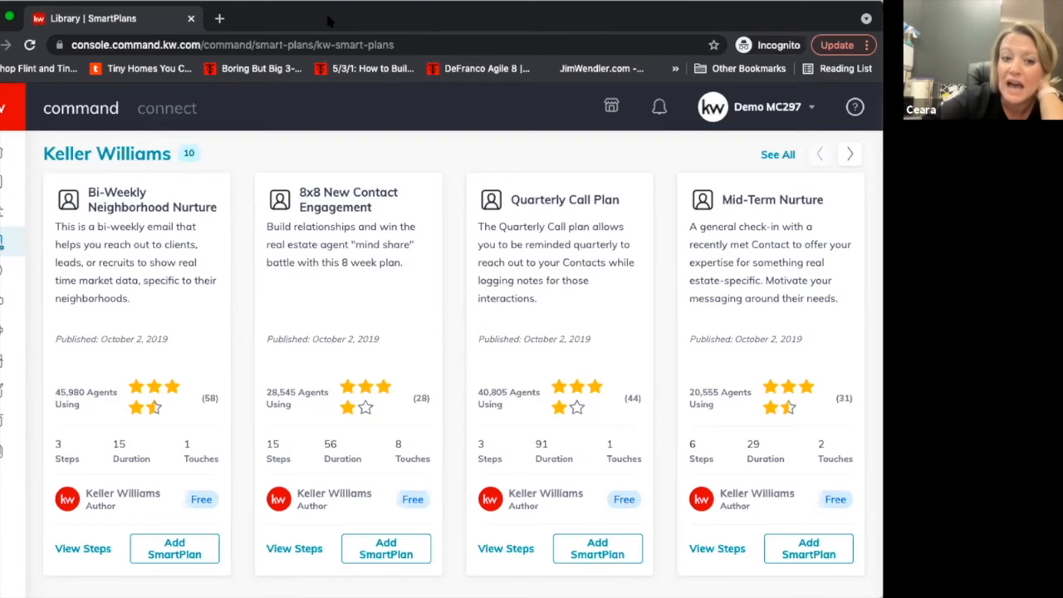
# Look through the library's categories again, from the Featured plans down to the What's New plans.
pyautogui.scroll(-1, 409, 321)
pyautogui.scroll(3, 409, 320)
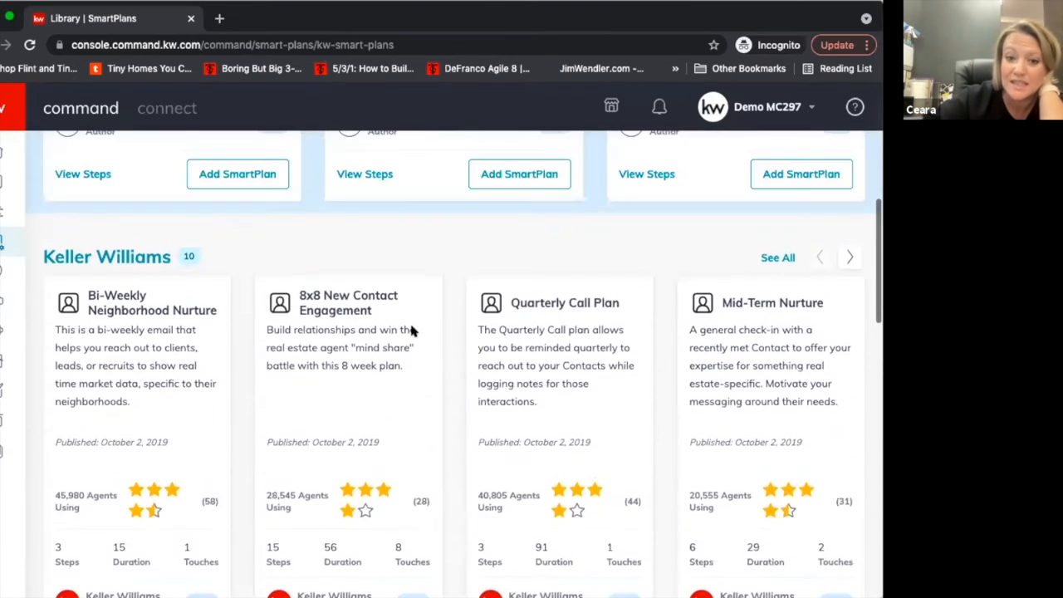
pyautogui.scroll(1, 411, 330)
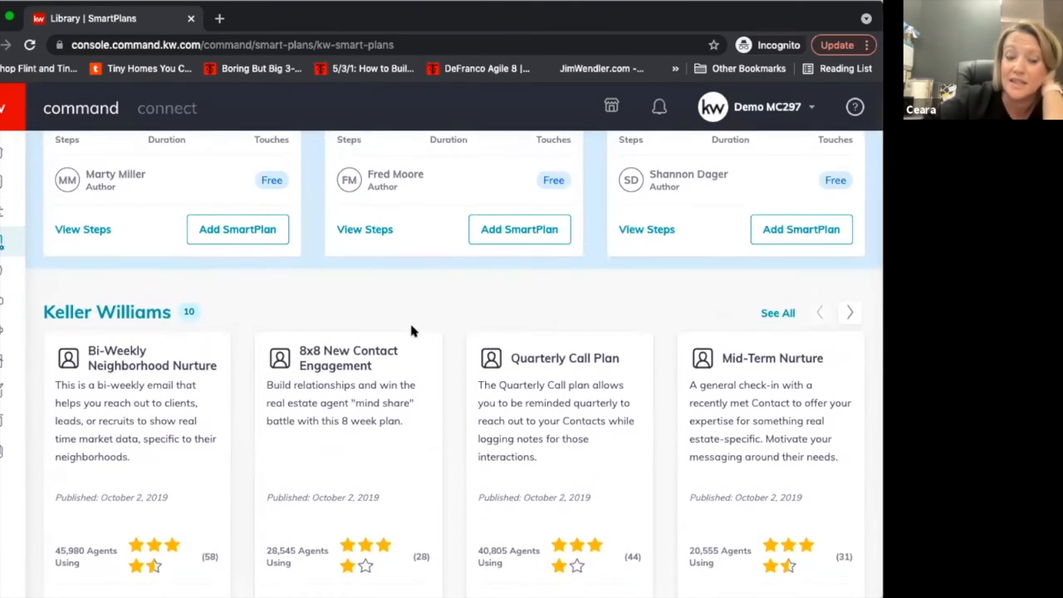
pyautogui.scroll(-1, 410, 329)
pyautogui.scroll(3, 410, 330)
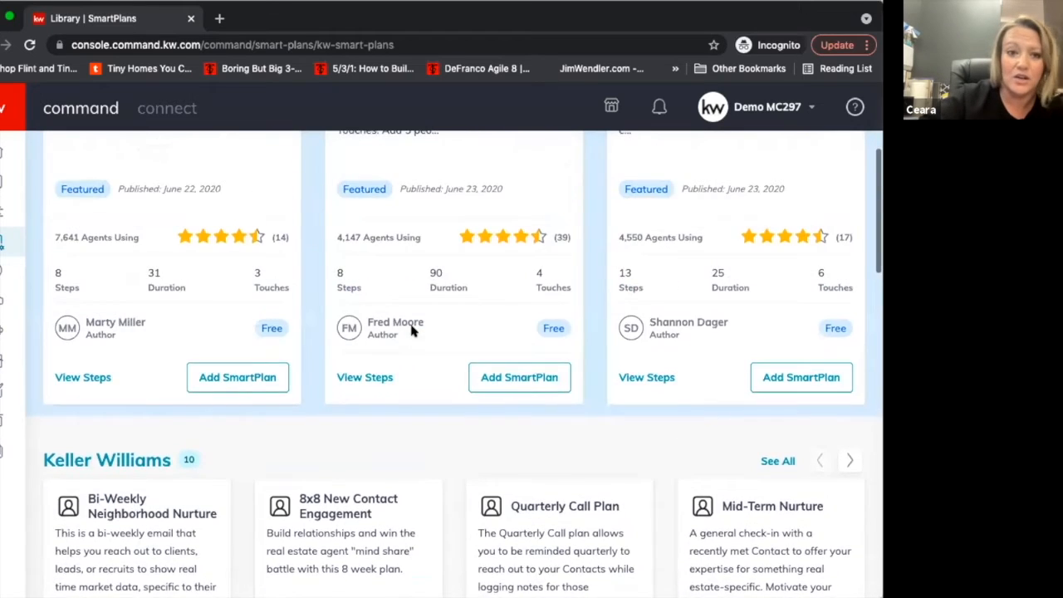
pyautogui.scroll(4, 411, 330)
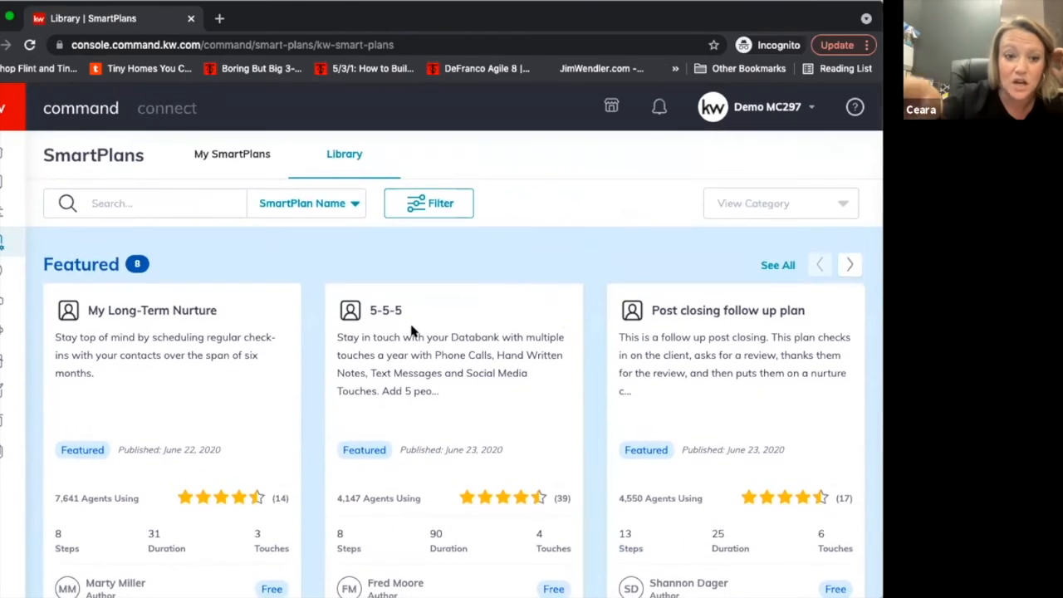
pyautogui.scroll(-1, 411, 331)
pyautogui.scroll(1, 396, 311)
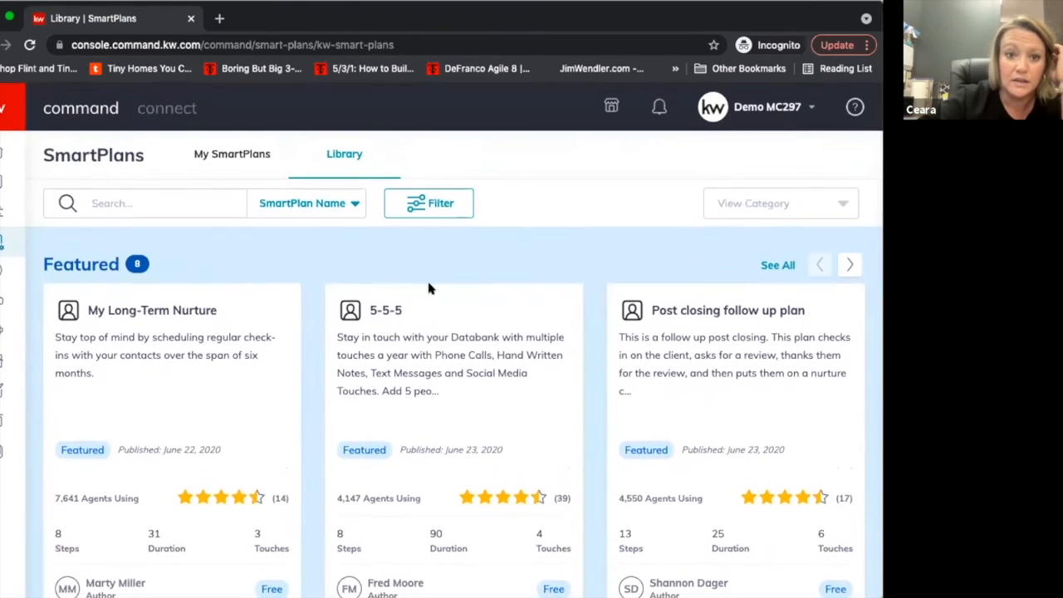
pyautogui.scroll(-9, 497, 406)
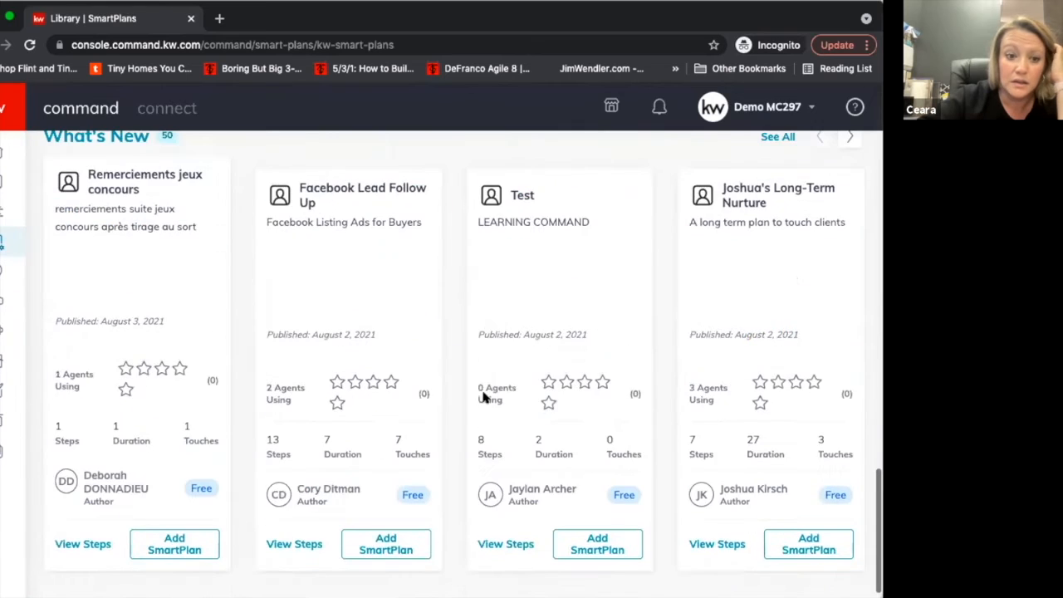
pyautogui.scroll(9, 484, 397)
# Create a new SmartPlan of your own named "Test Email" from My SmartPlans.
pyautogui.click(247, 157)
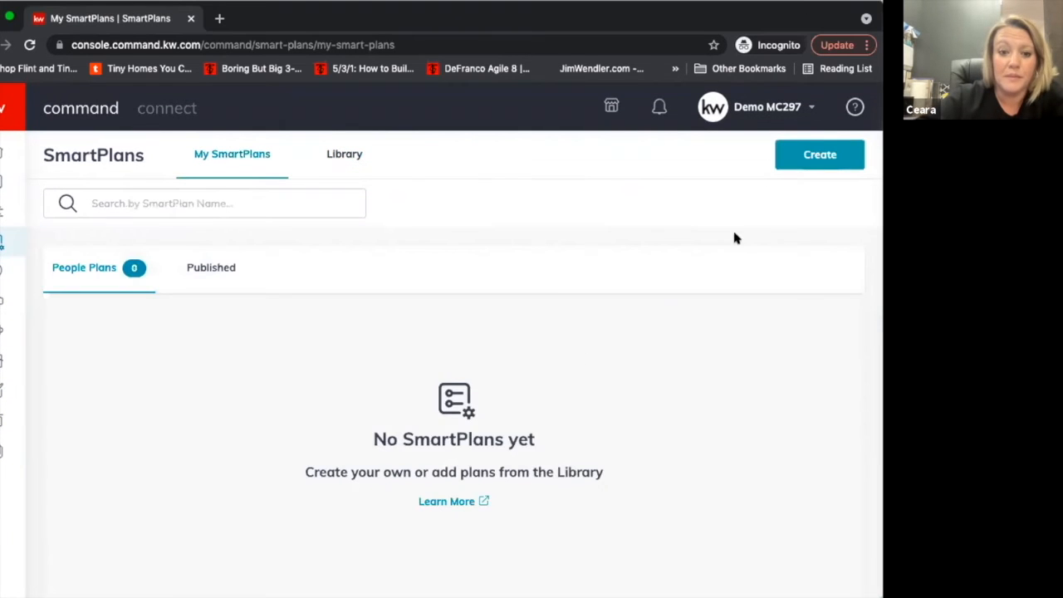
pyautogui.click(818, 156)
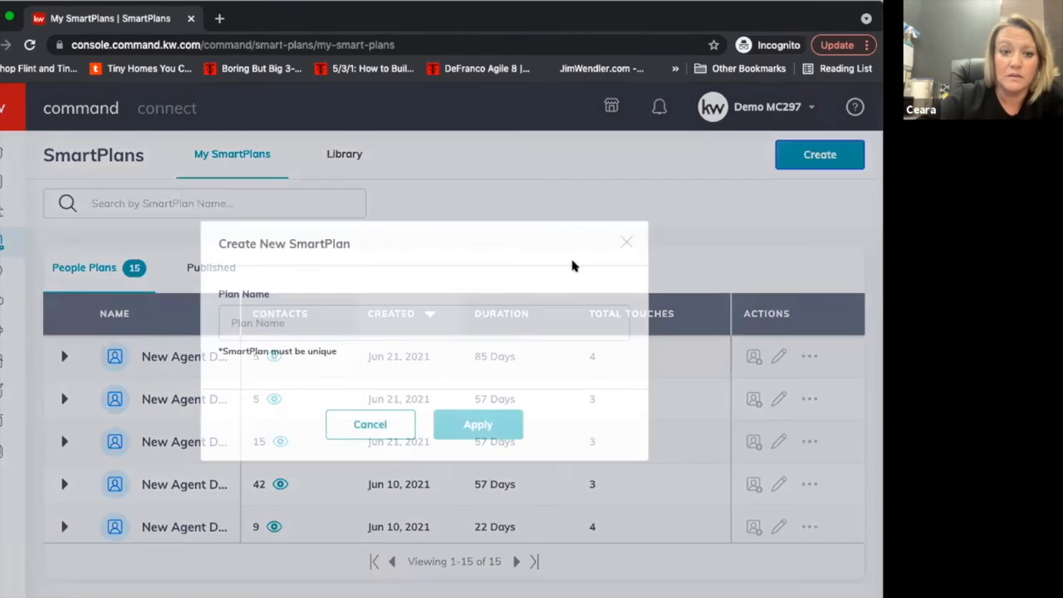
pyautogui.click(408, 321)
pyautogui.write('Test Email')
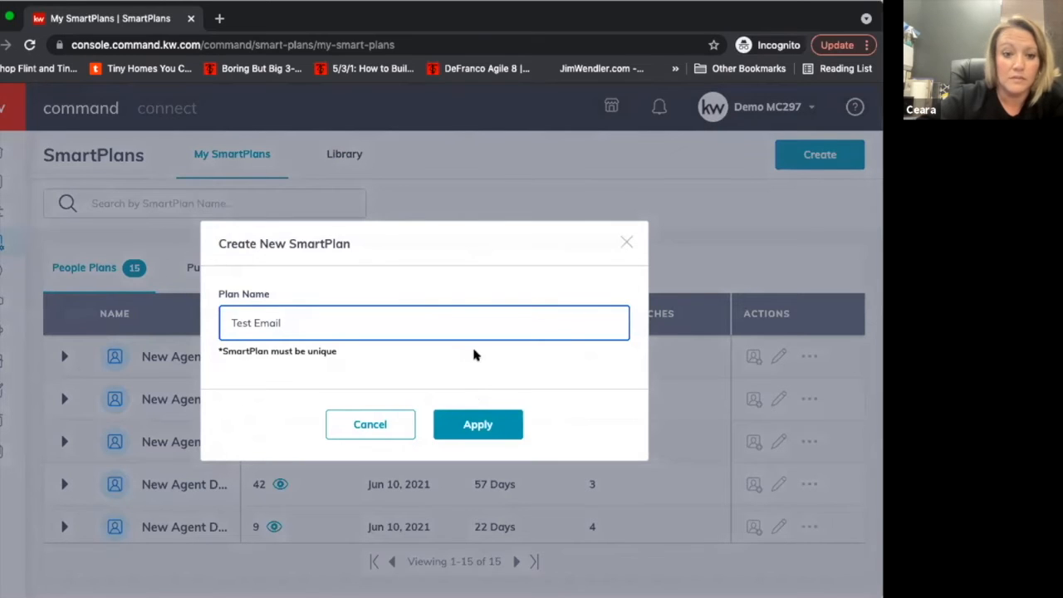
pyautogui.click(471, 425)
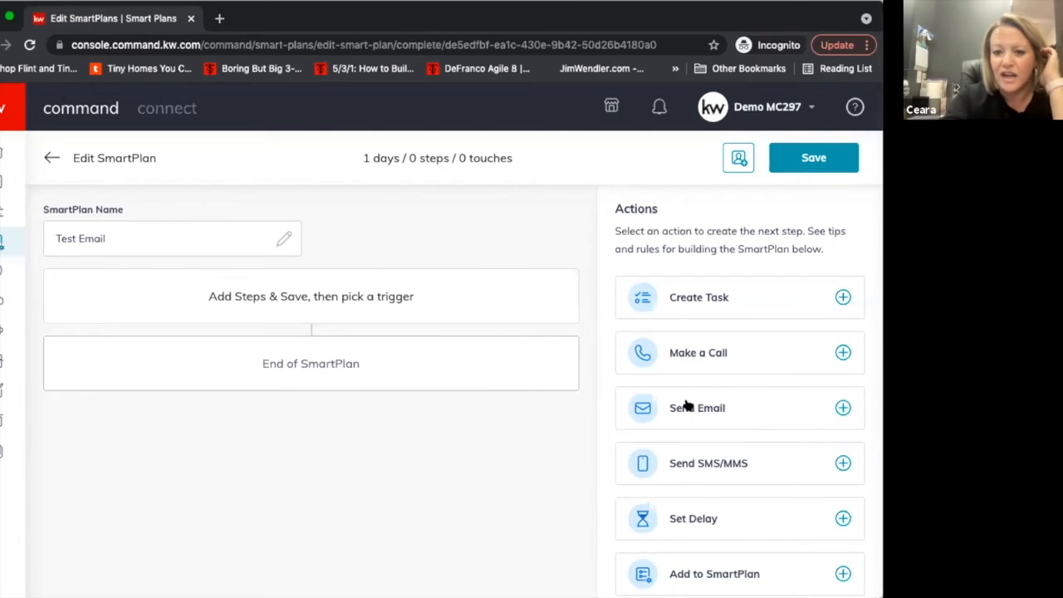
# Review the available SmartPlan actions and add a Send Email action as the plan's first step.
pyautogui.scroll(-2, 724, 523)
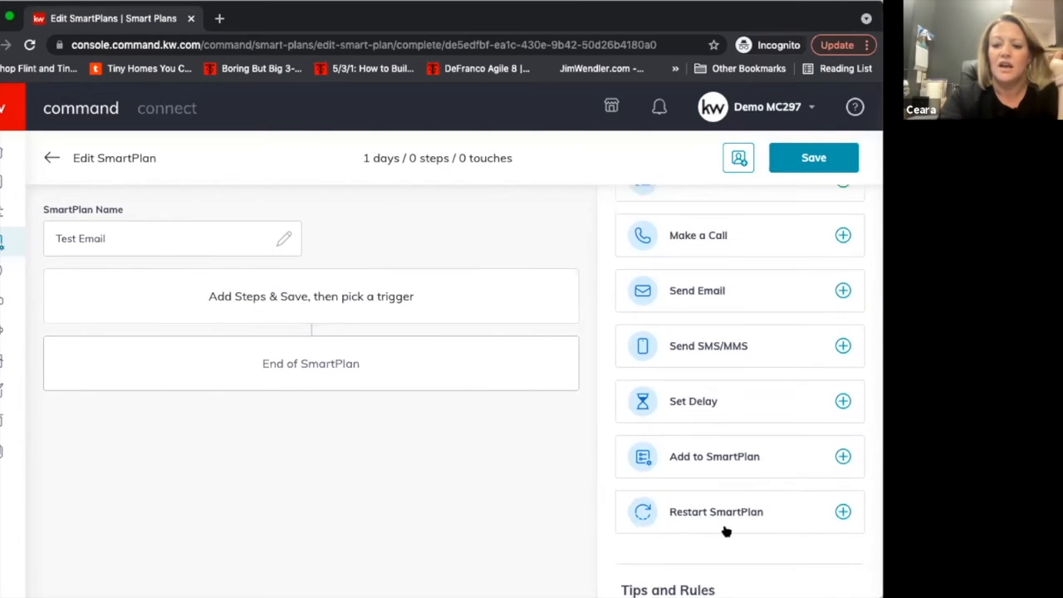
pyautogui.scroll(2, 724, 528)
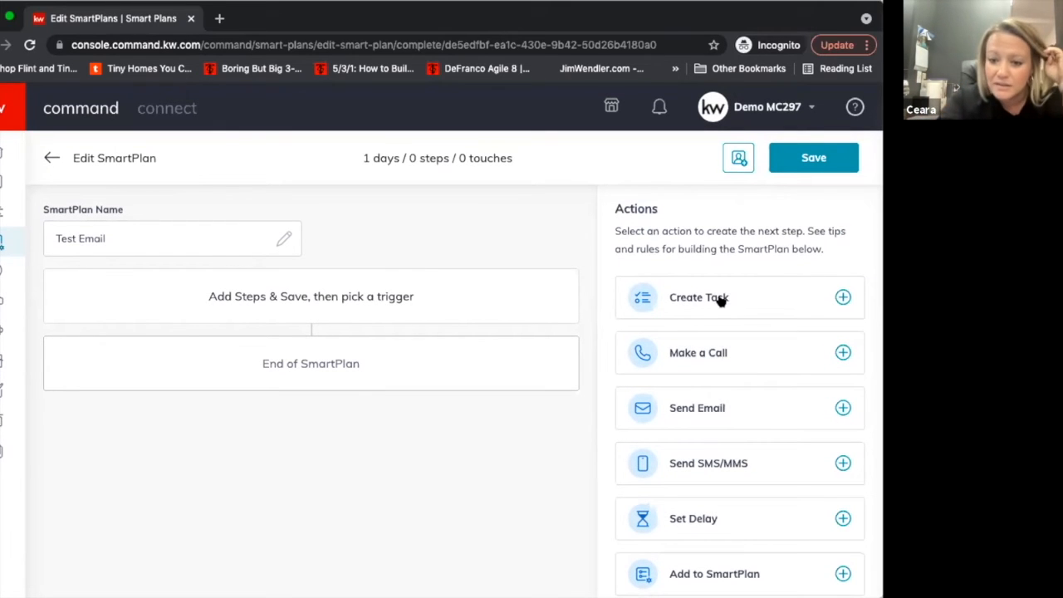
pyautogui.click(723, 410)
pyautogui.scroll(-3, 565, 390)
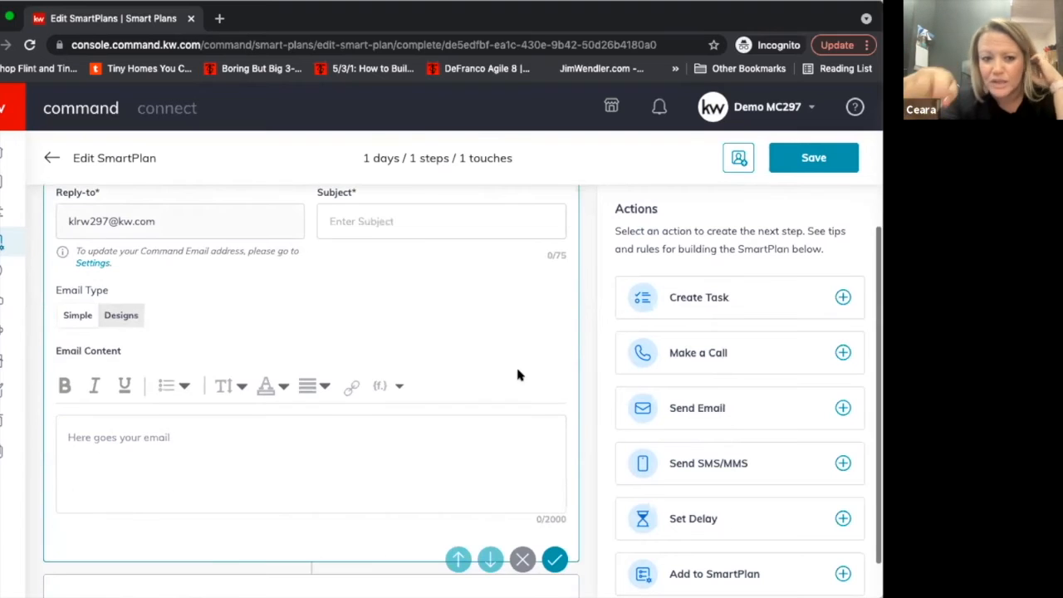
pyautogui.scroll(1, 506, 340)
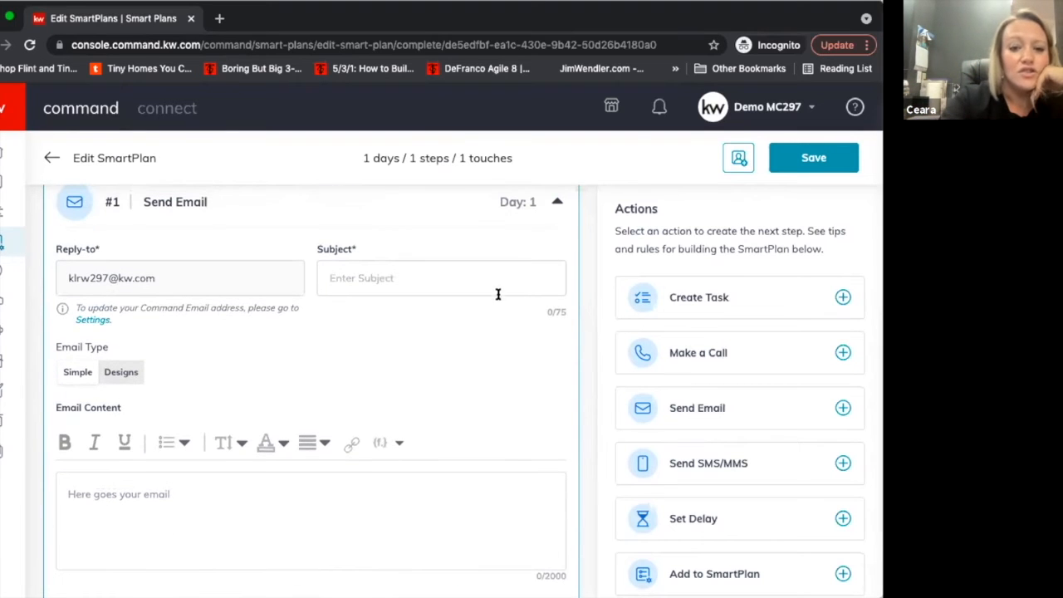
# Set the email's subject to "Welcome to my Database" and place the cursor in the email content.
pyautogui.click(496, 289)
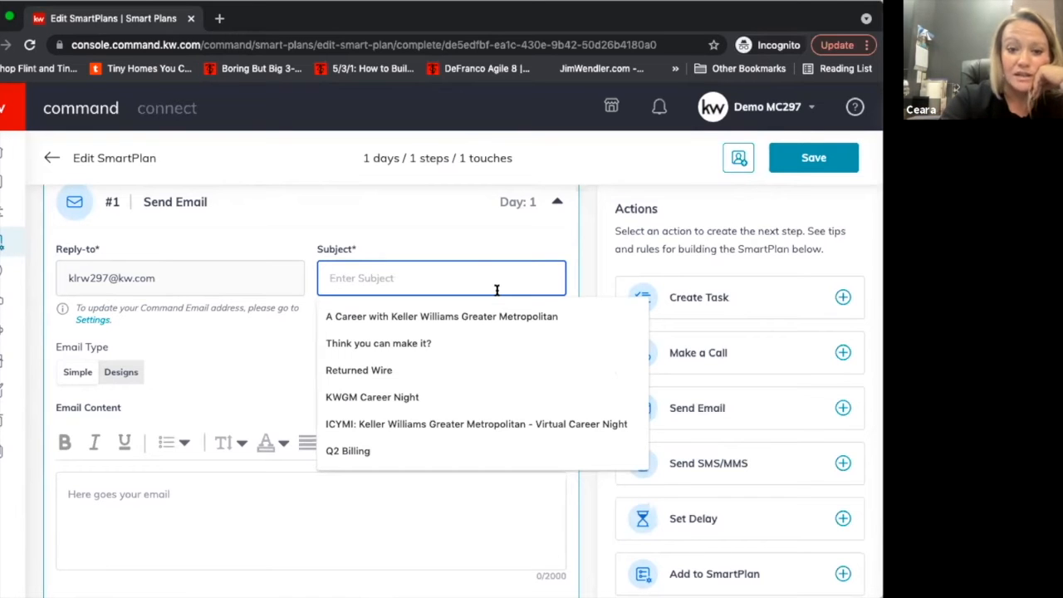
pyautogui.write('Welcome to my Database')
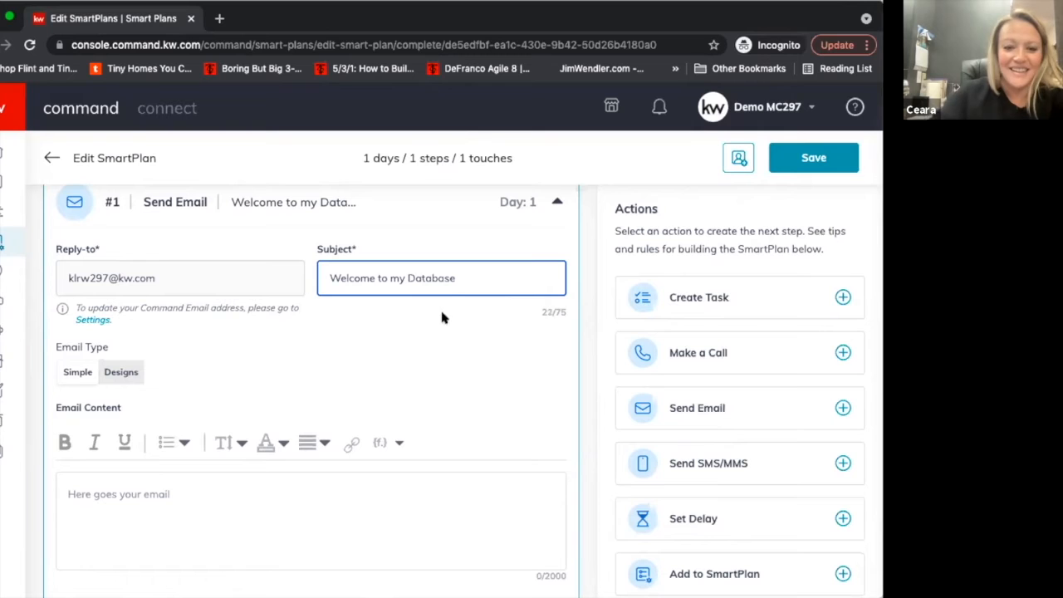
pyautogui.click(333, 477)
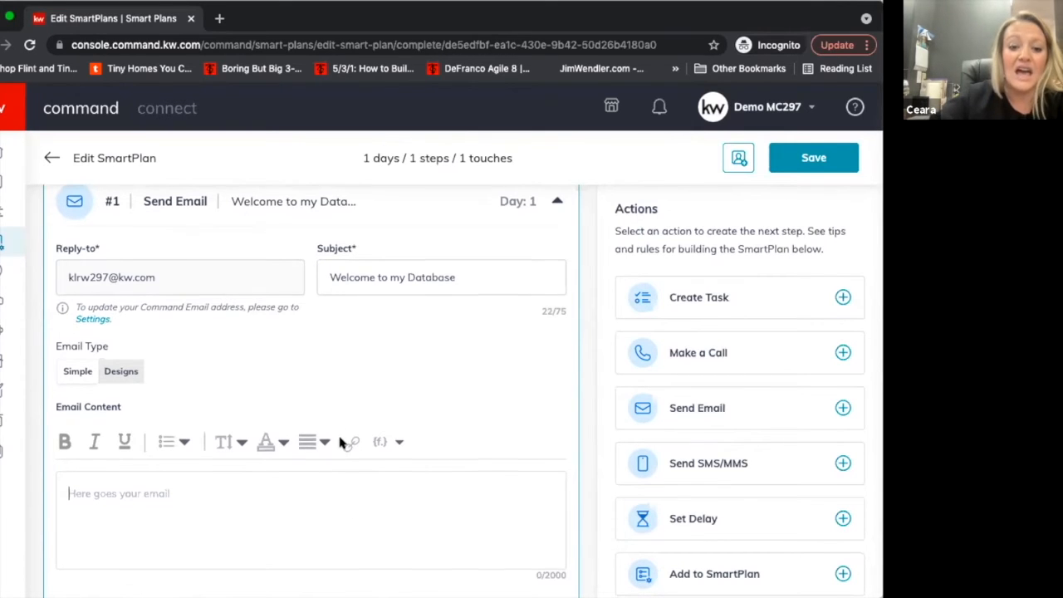
# Examine the list of merge fields available for the email content.
pyautogui.scroll(-1, 339, 442)
pyautogui.scroll(-2, 338, 442)
pyautogui.scroll(-1, 339, 443)
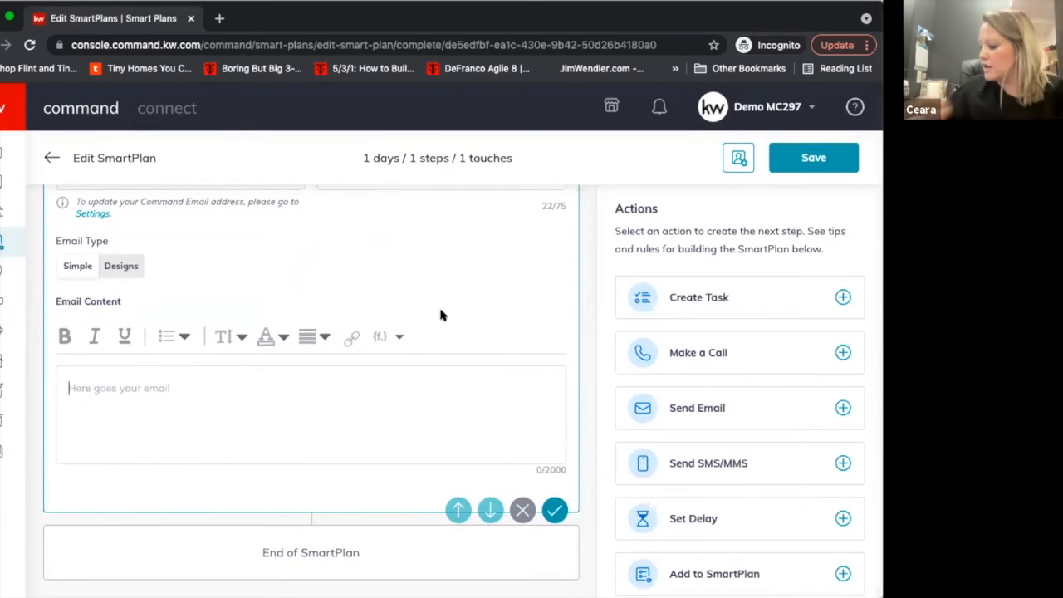
pyautogui.click(381, 338)
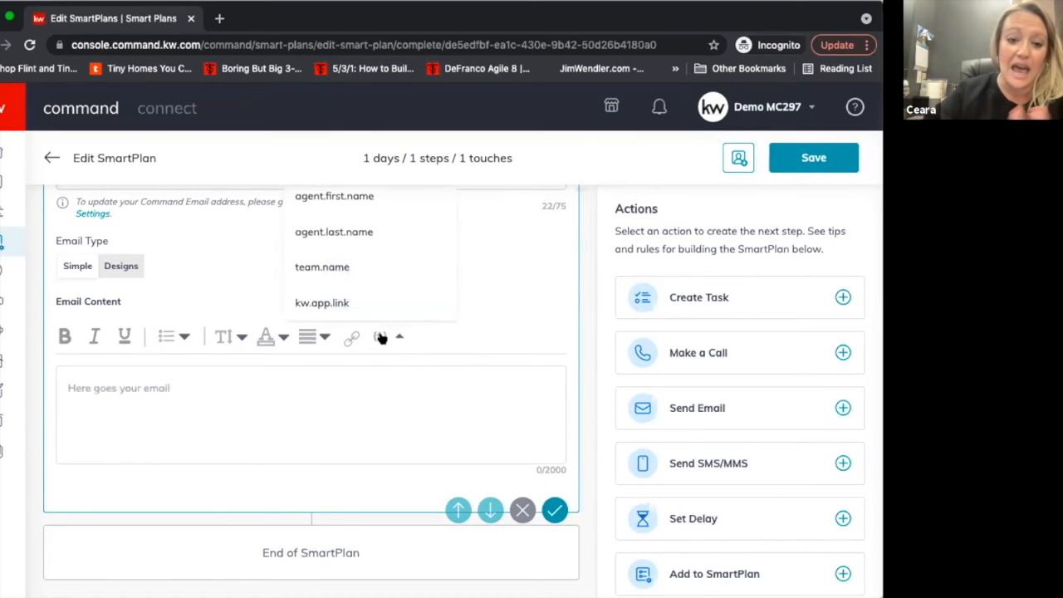
pyautogui.scroll(3, 380, 337)
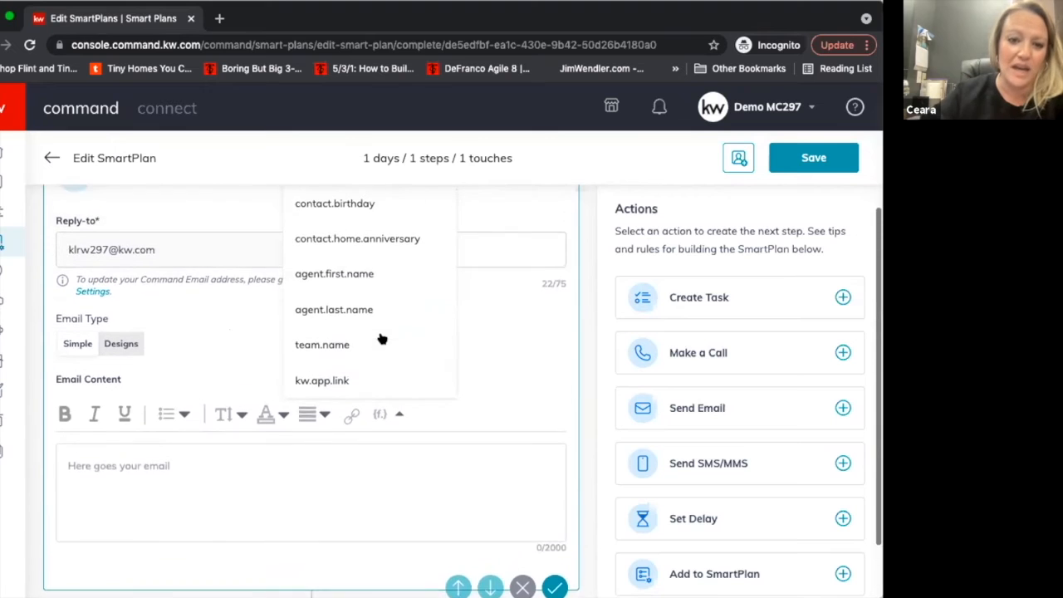
pyautogui.scroll(4, 365, 290)
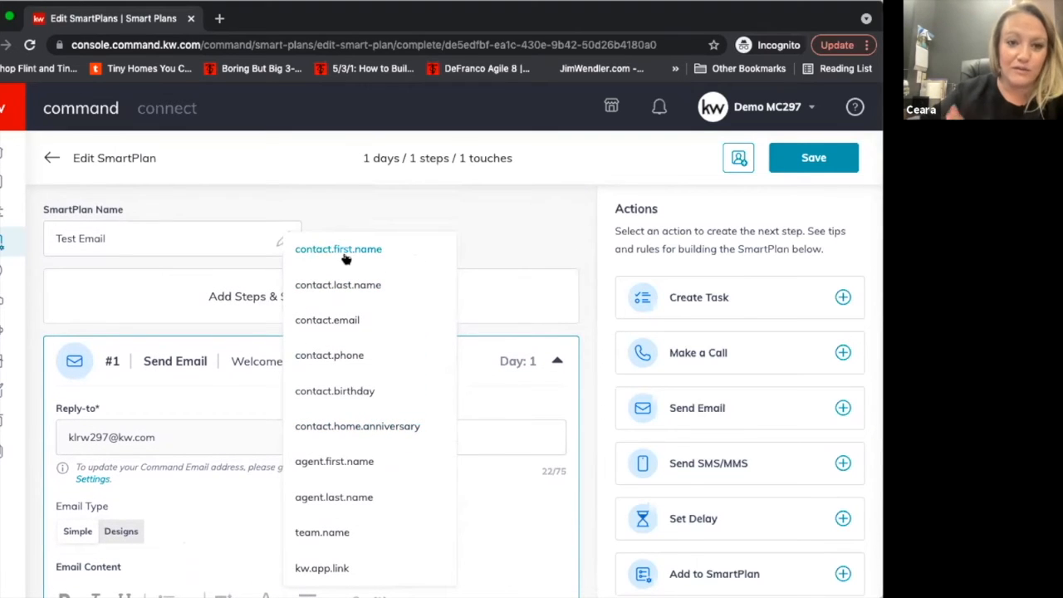
pyautogui.scroll(-3, 347, 258)
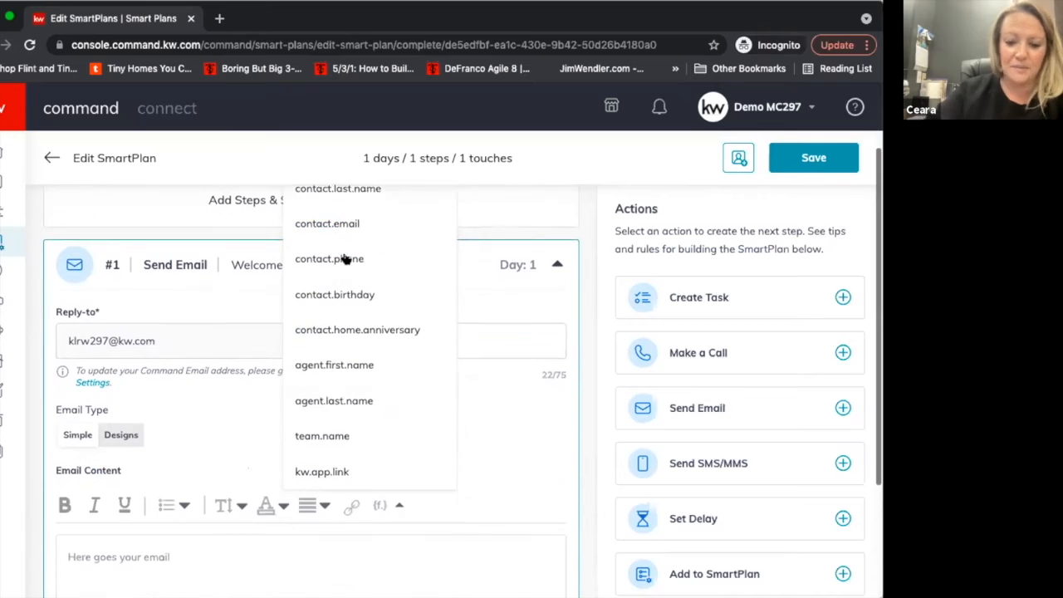
# Write the greeting "Hi {contact.first.name}!" in the email content, using the merge field for the contact's first name.
pyautogui.click(255, 549)
pyautogui.scroll(-2, 255, 549)
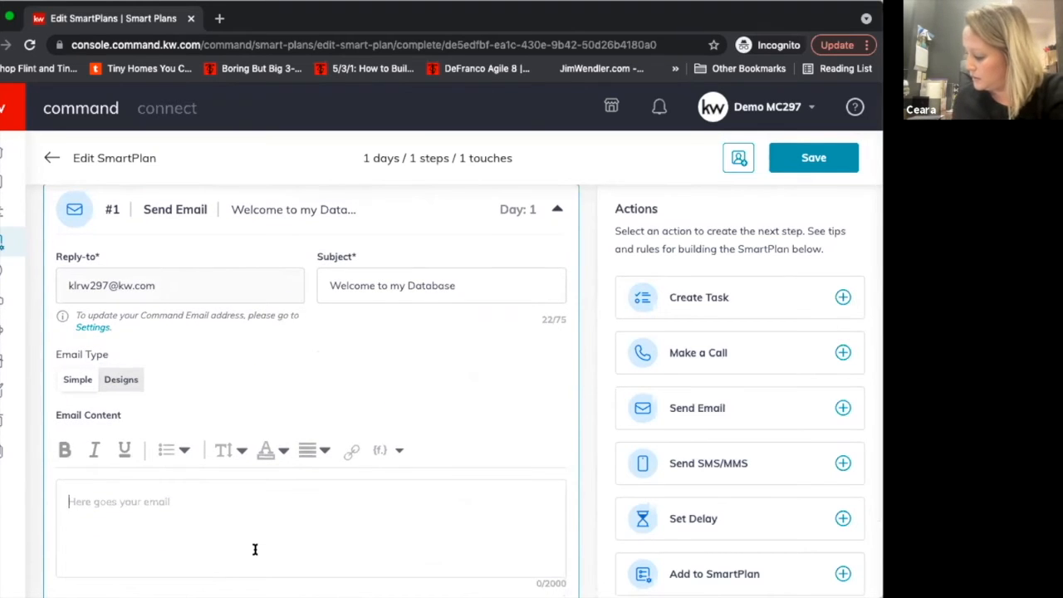
pyautogui.write('Hi')
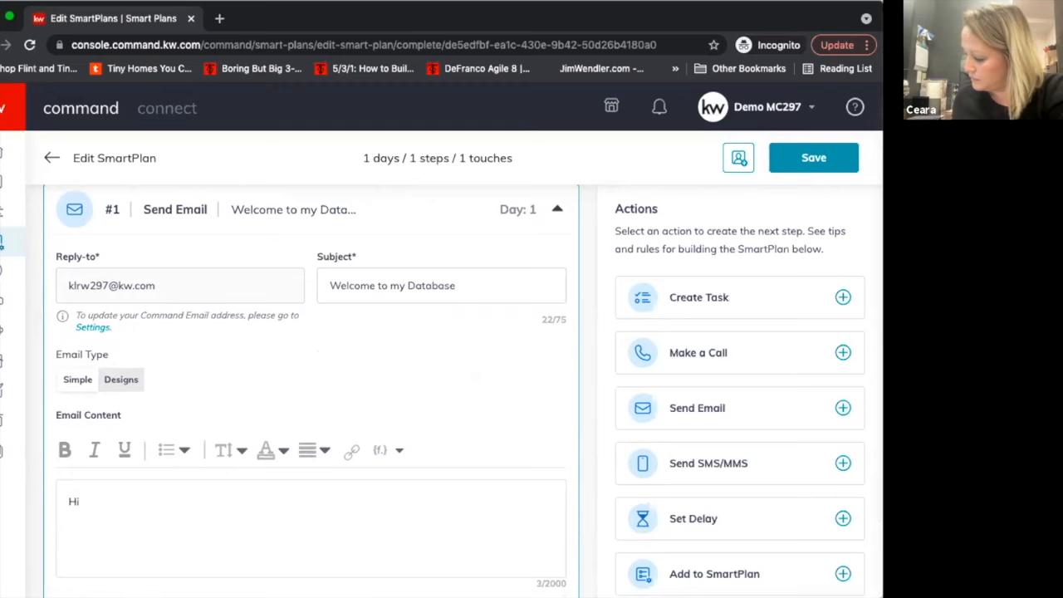
pyautogui.click(379, 449)
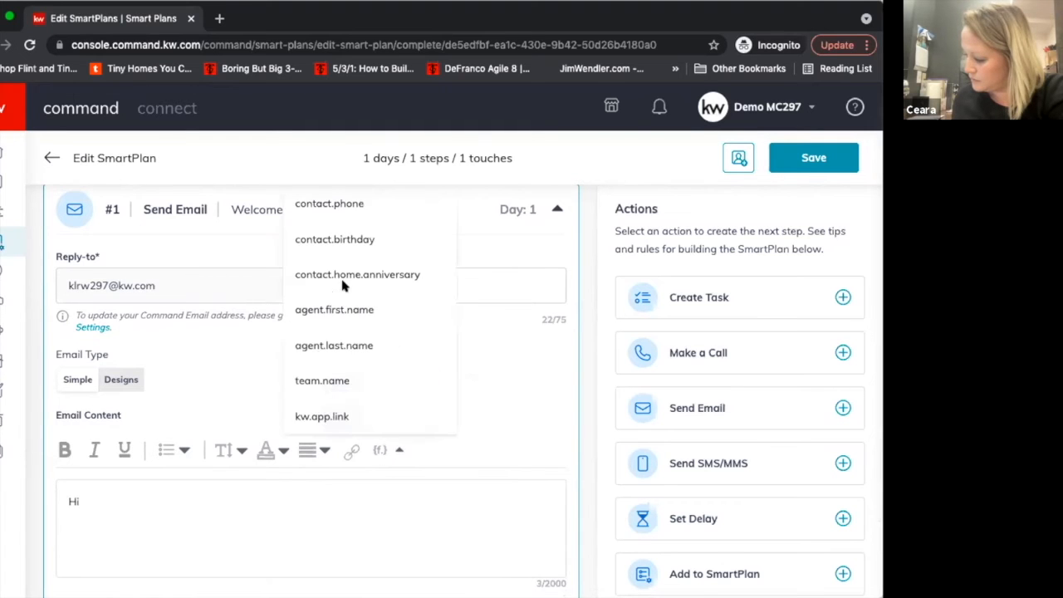
pyautogui.scroll(4, 342, 283)
pyautogui.click(338, 252)
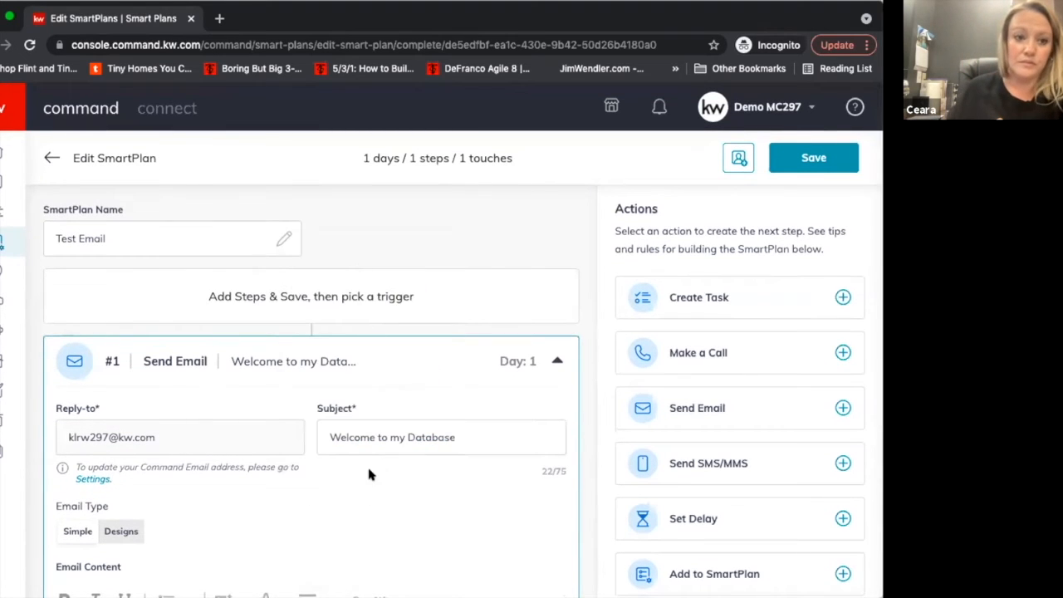
pyautogui.scroll(-3, 366, 464)
pyautogui.write('!')
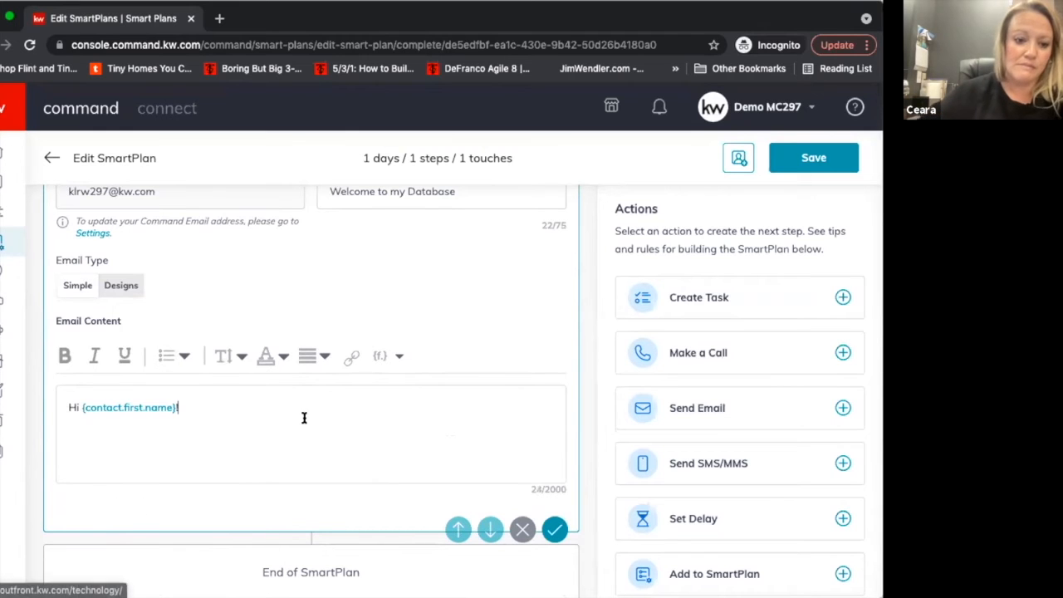
# Insert the kw.app.link merge field two lines below the greeting in the email content.
pyautogui.press('Return')
pyautogui.press('Return')
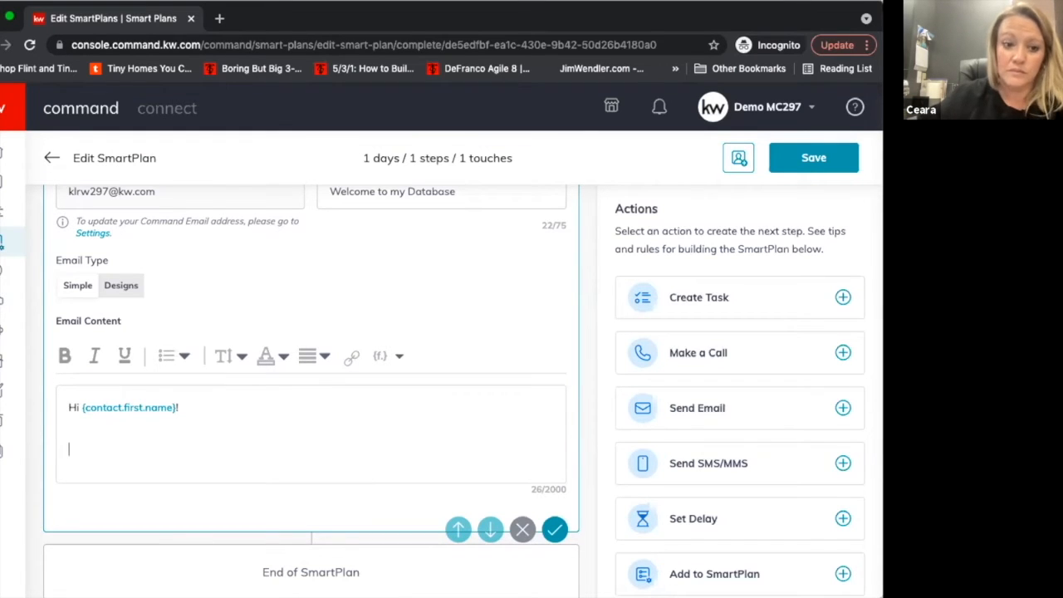
pyautogui.click(381, 362)
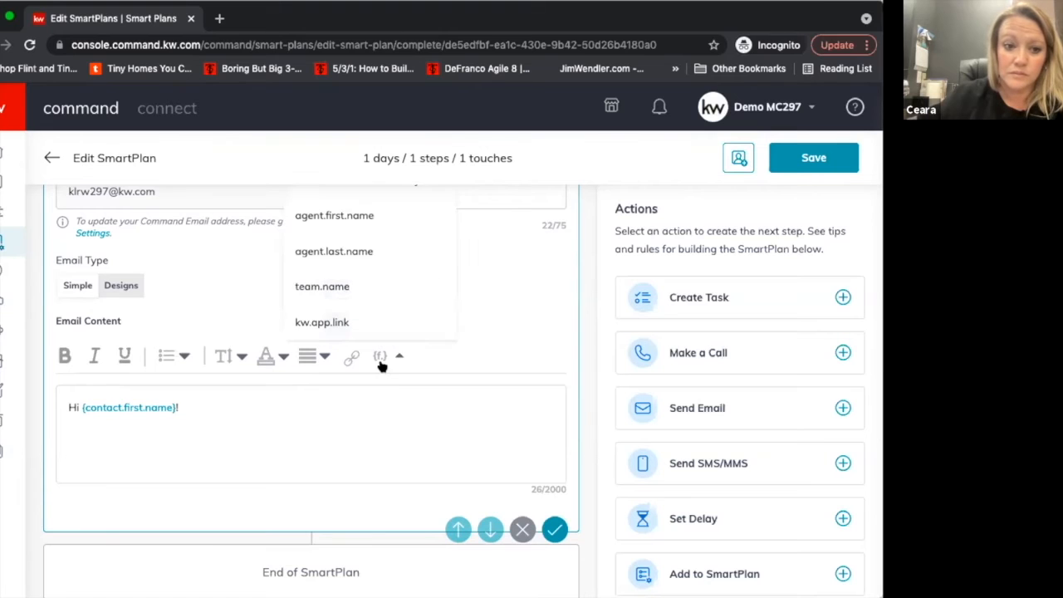
pyautogui.scroll(3, 360, 332)
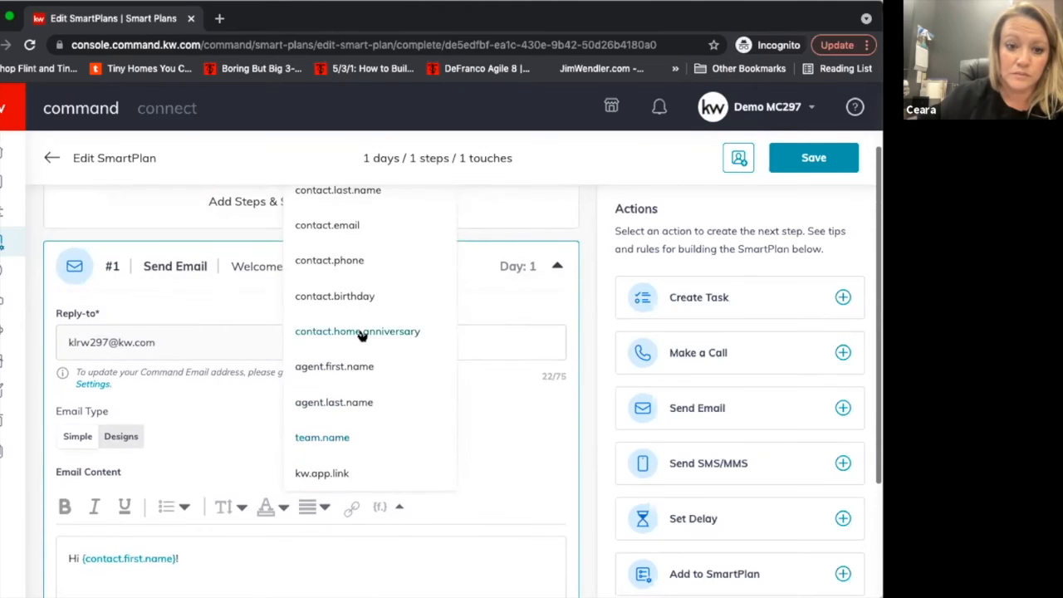
pyautogui.scroll(2, 361, 332)
pyautogui.scroll(1, 339, 245)
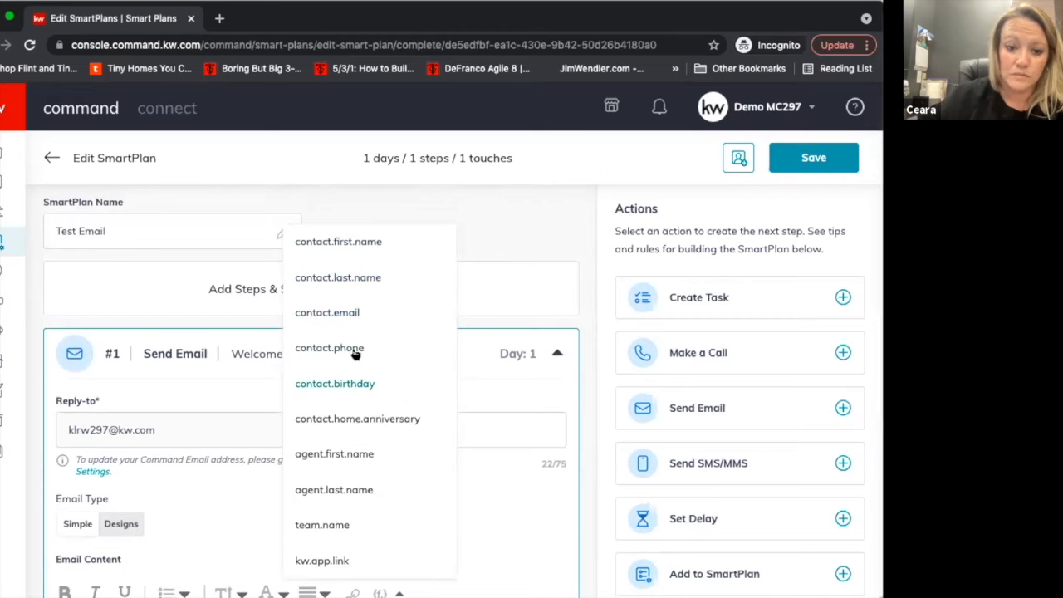
pyautogui.scroll(-1, 336, 406)
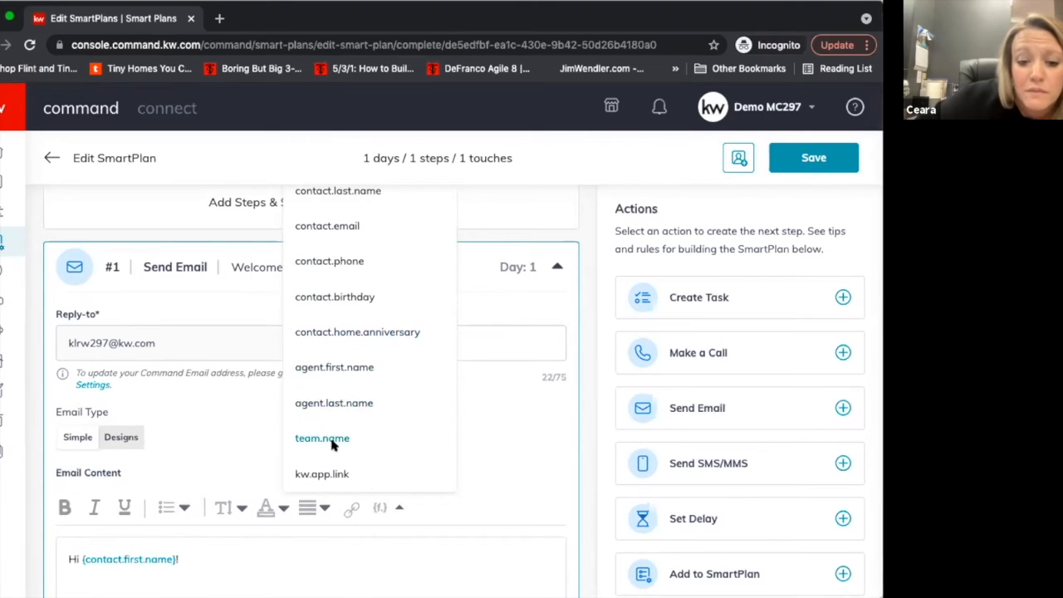
pyautogui.scroll(-1, 340, 477)
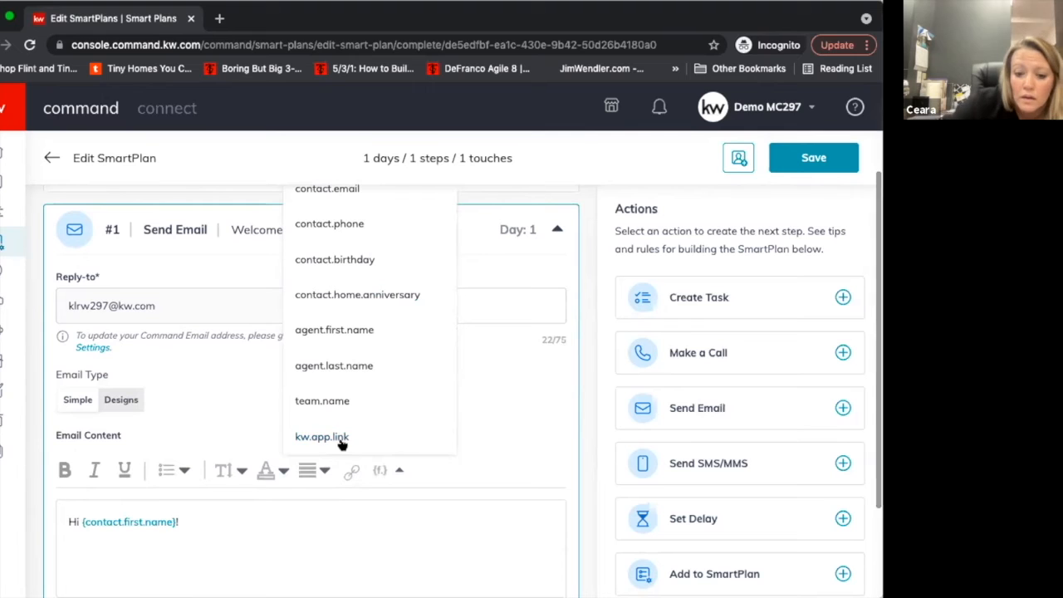
pyautogui.click(341, 438)
pyautogui.scroll(-1, 347, 490)
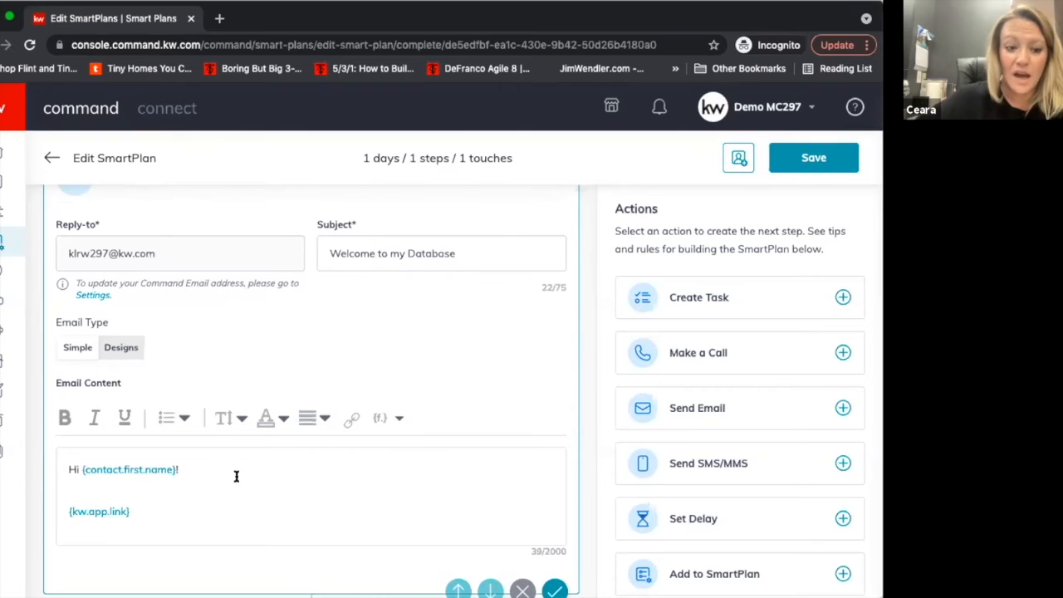
# Add the line "Welcome to the party!" between the greeting and the app link, separated by blank lines.
pyautogui.scroll(-1, 236, 476)
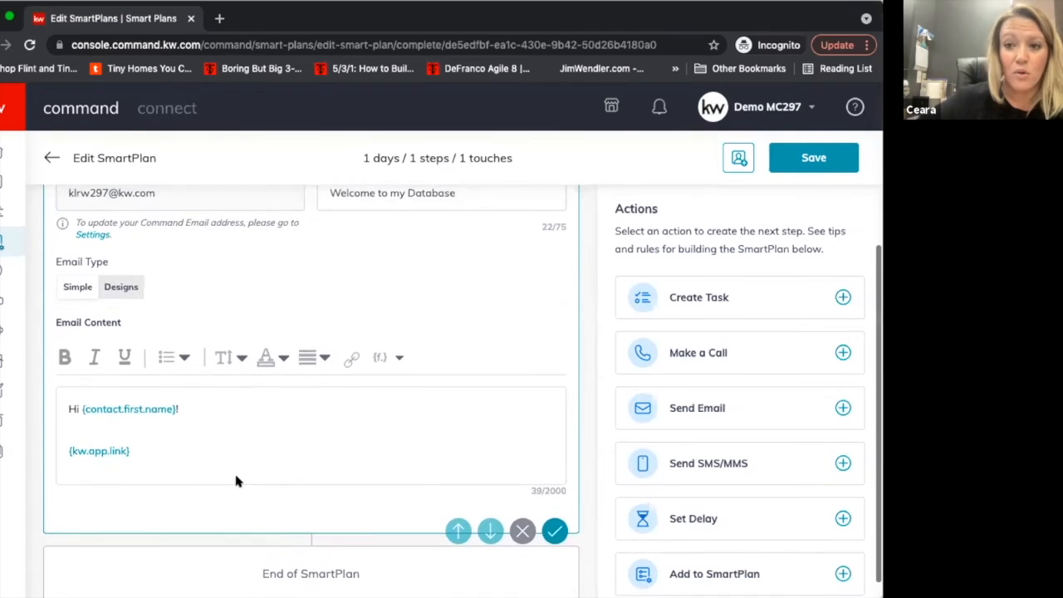
pyautogui.click(242, 452)
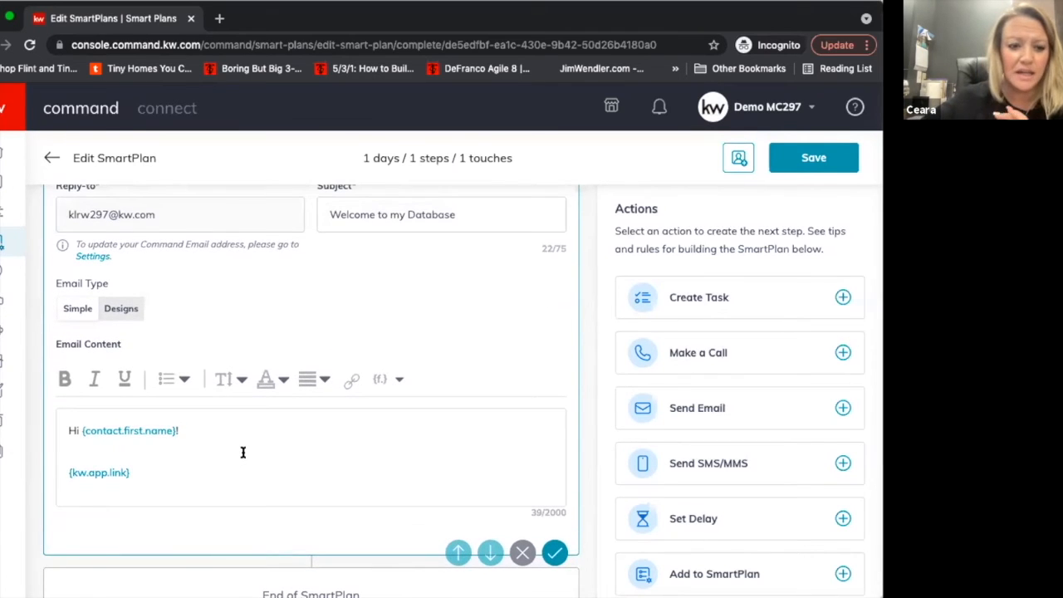
pyautogui.press('Return')
pyautogui.press('Return')
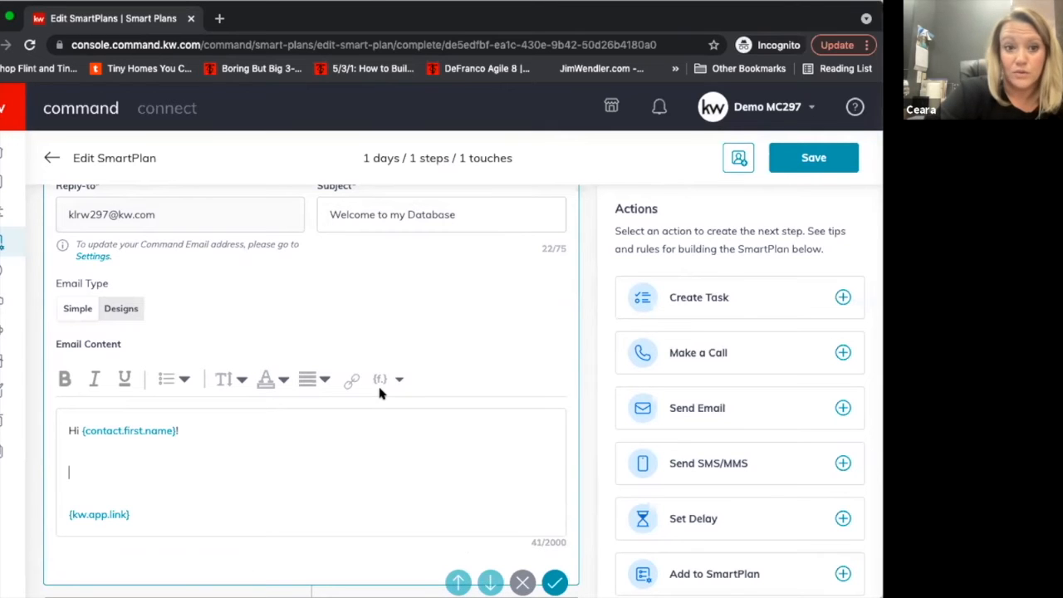
pyautogui.click(274, 472)
pyautogui.write('Welcome ')
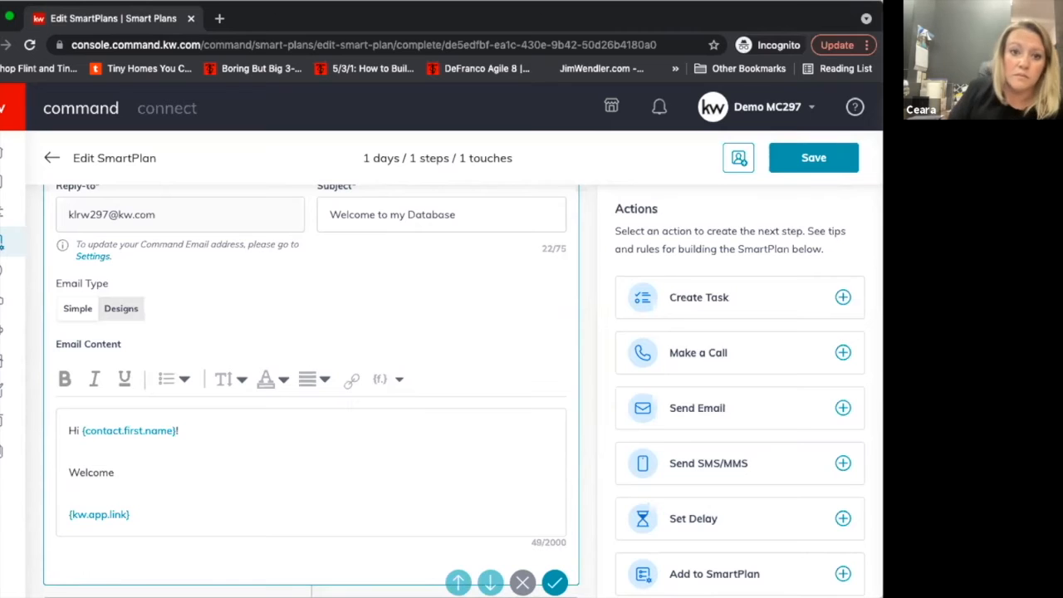
pyautogui.write('to the party!')
pyautogui.scroll(2, 276, 365)
pyautogui.scroll(1, 274, 358)
pyautogui.scroll(-4, 274, 357)
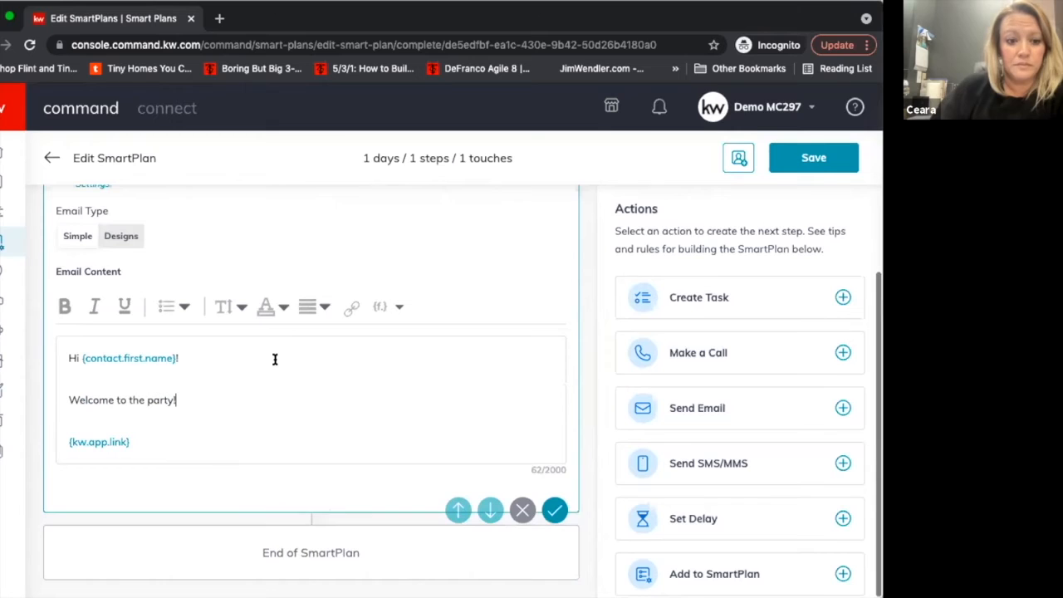
# Change the email's subject to "Welcome to my Database!" and save the Send Email step.
pyautogui.scroll(1, 313, 413)
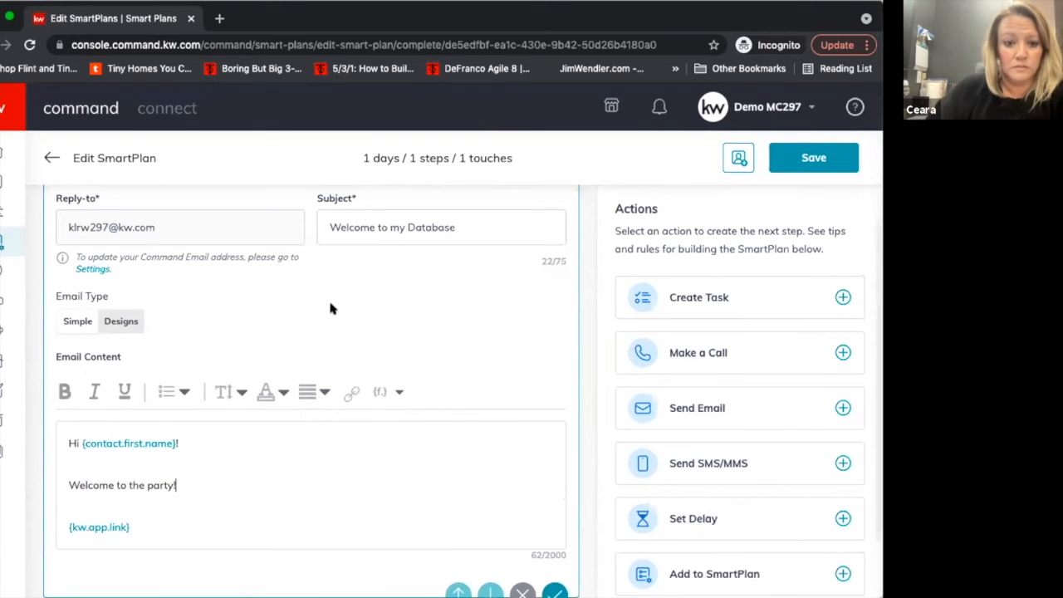
pyautogui.click(452, 232)
pyautogui.write('!')
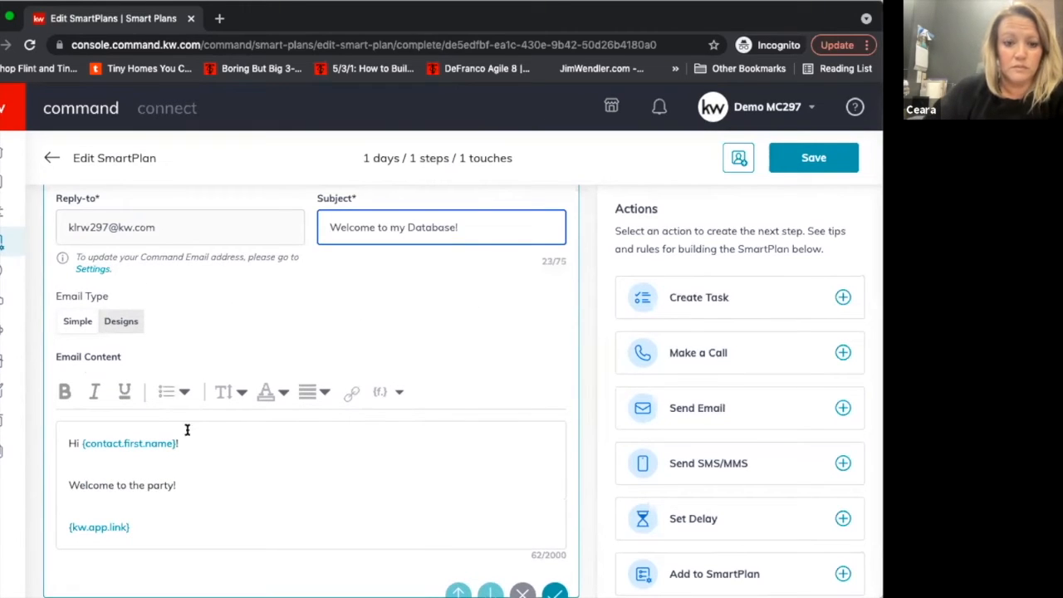
pyautogui.scroll(-1, 258, 453)
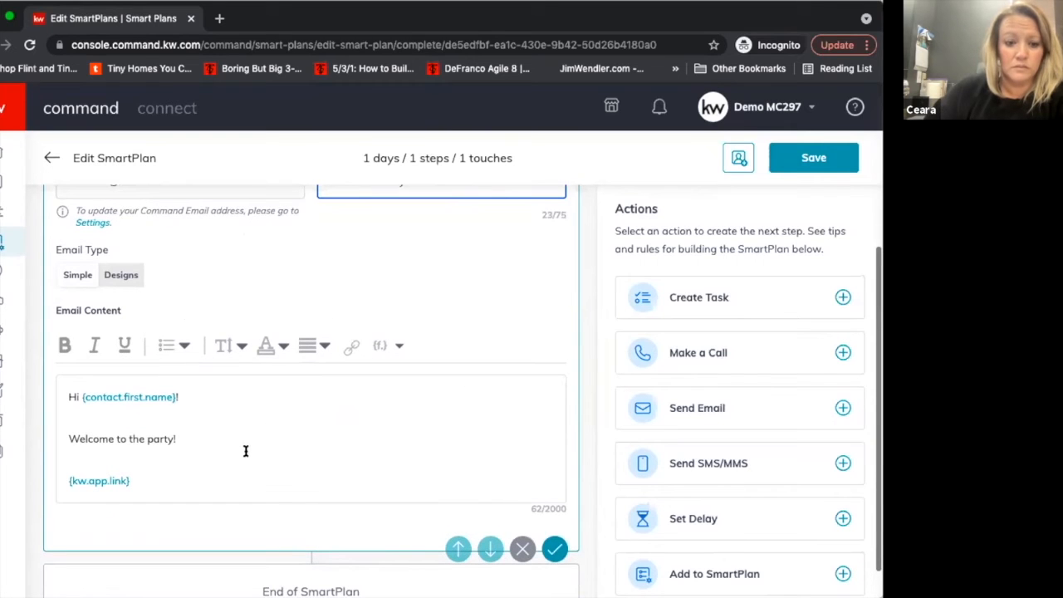
pyautogui.click(554, 549)
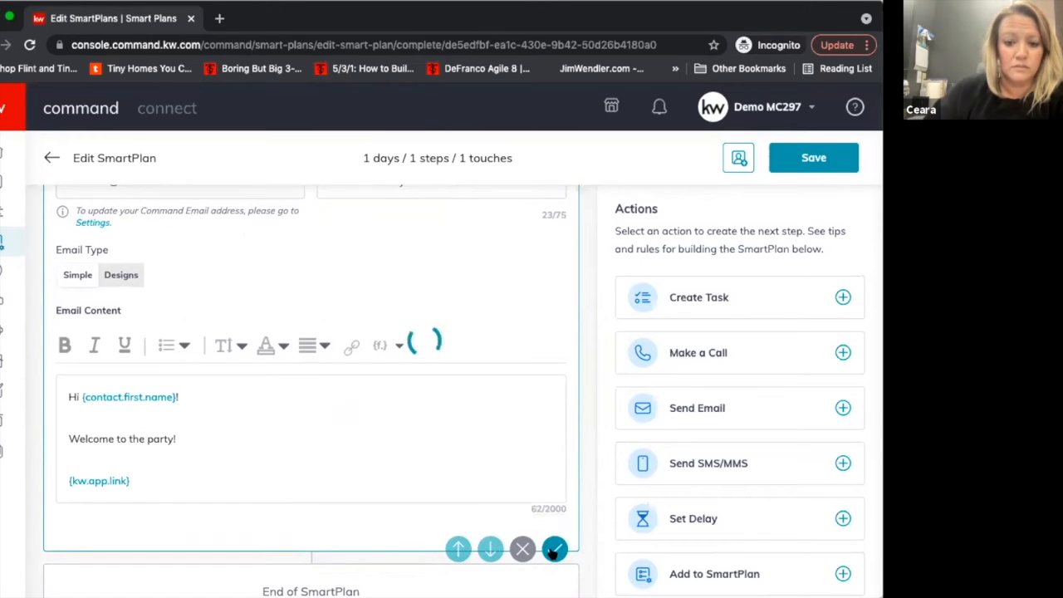
pyautogui.scroll(3, 513, 467)
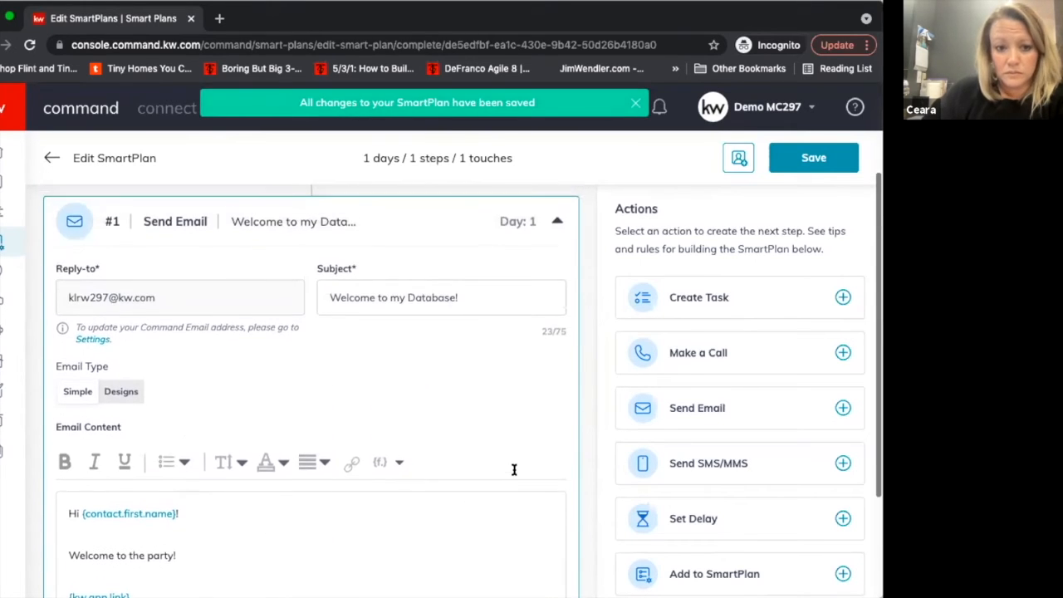
pyautogui.scroll(-4, 514, 470)
pyautogui.scroll(7, 511, 471)
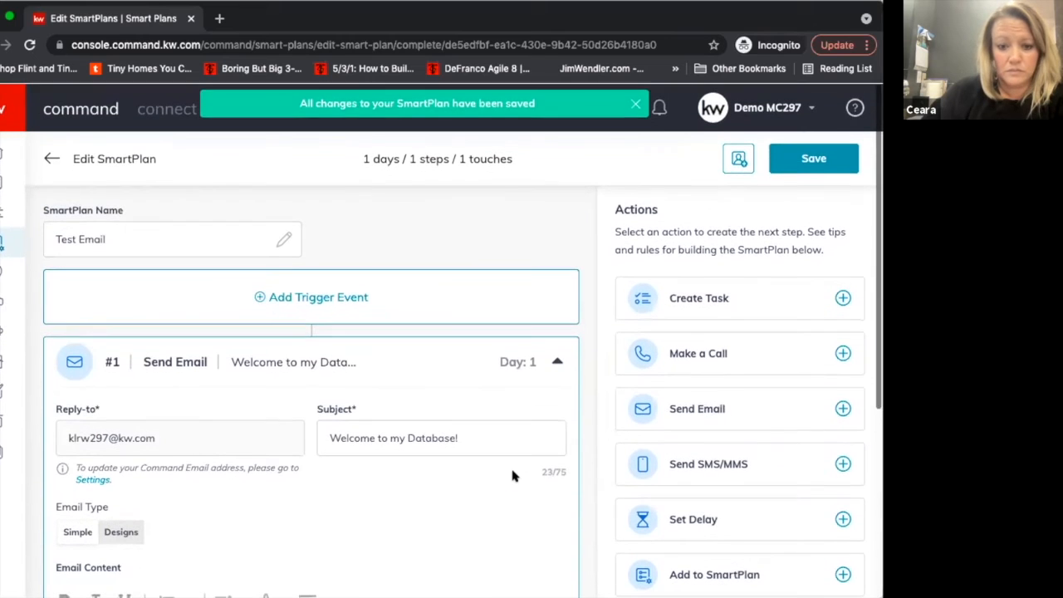
pyautogui.click(334, 299)
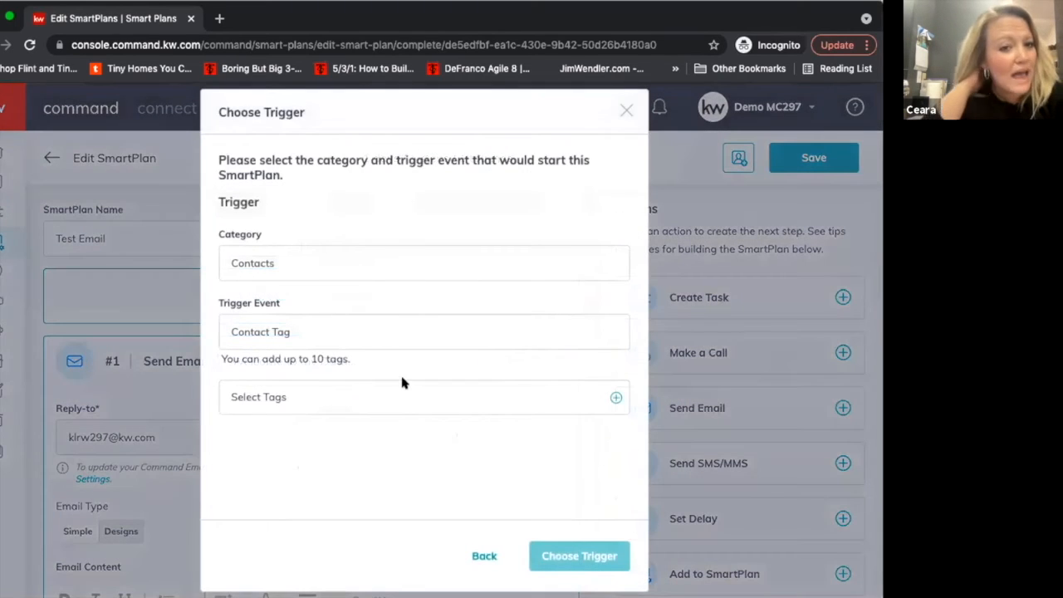
pyautogui.click(629, 110)
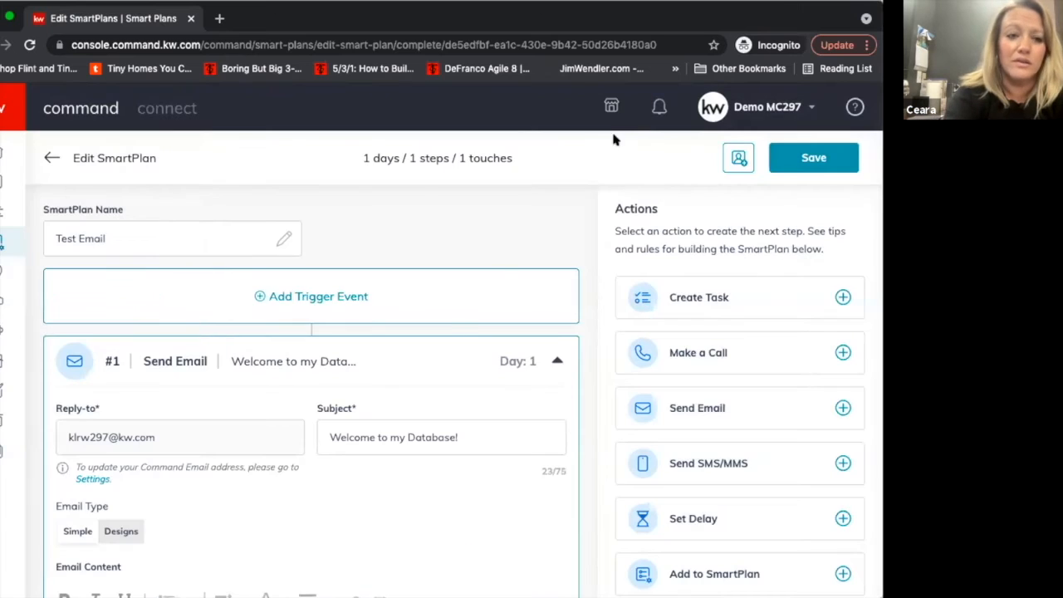
pyautogui.scroll(-5, 458, 320)
pyautogui.scroll(5, 455, 328)
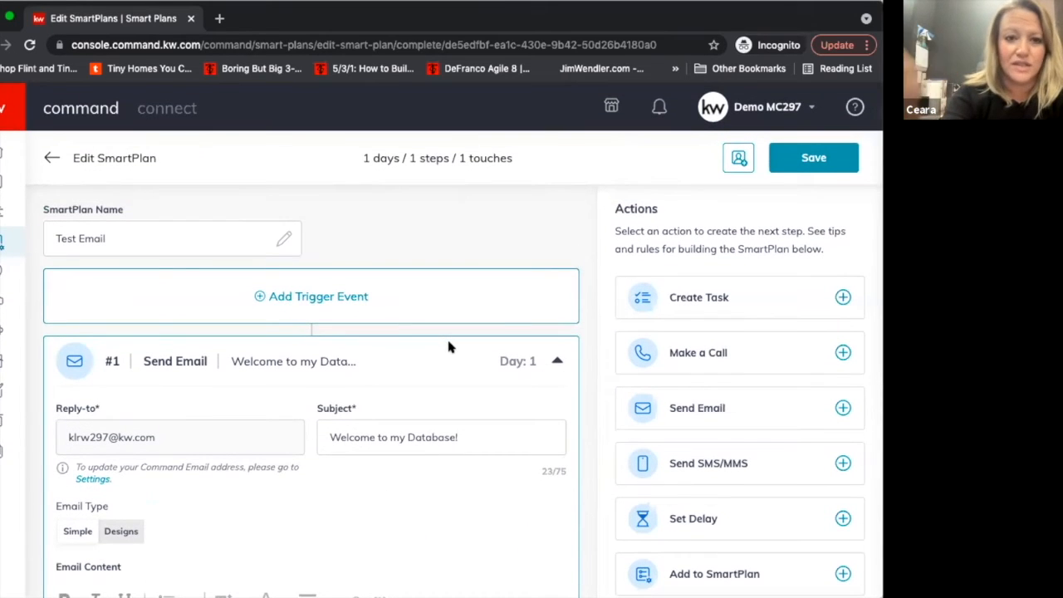
# Start a trigger event for the SmartPlan using the Contacts category and Contact Tag event, and browse the available tags.
pyautogui.click(383, 302)
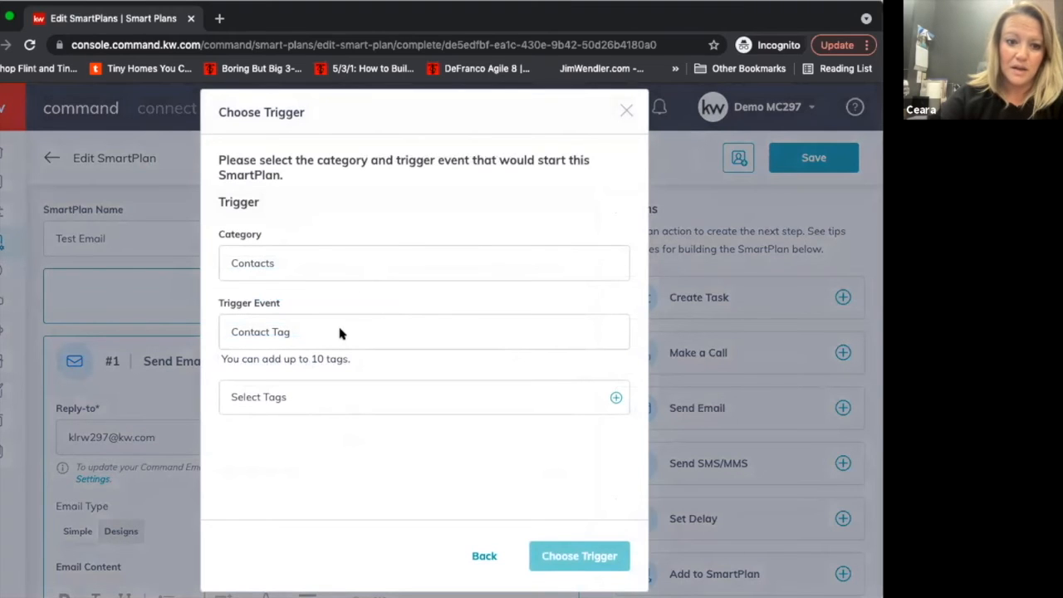
pyautogui.click(335, 395)
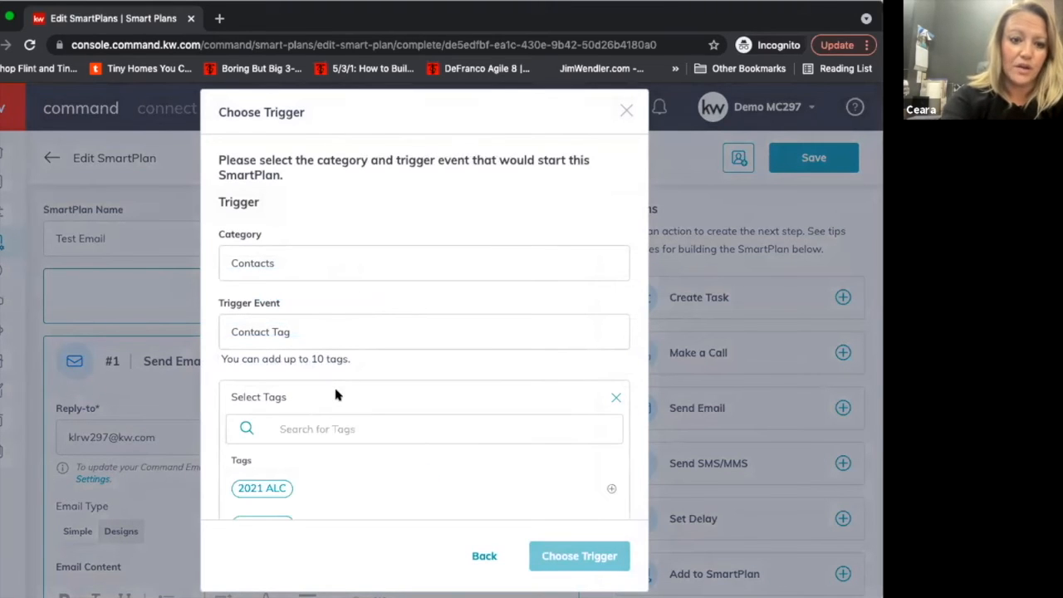
pyautogui.click(396, 382)
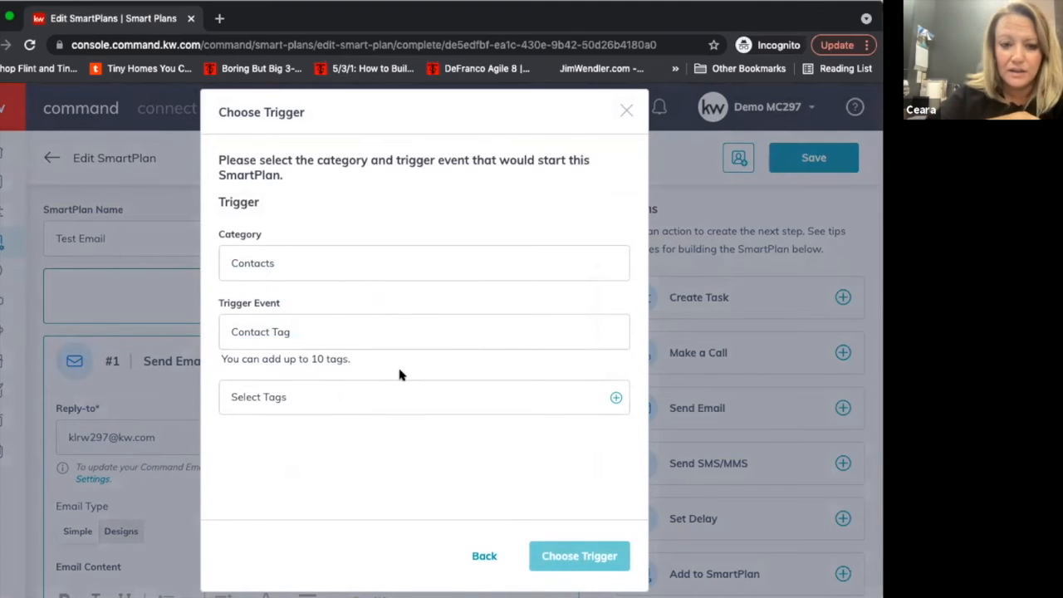
pyautogui.scroll(-1, 399, 373)
pyautogui.click(399, 373)
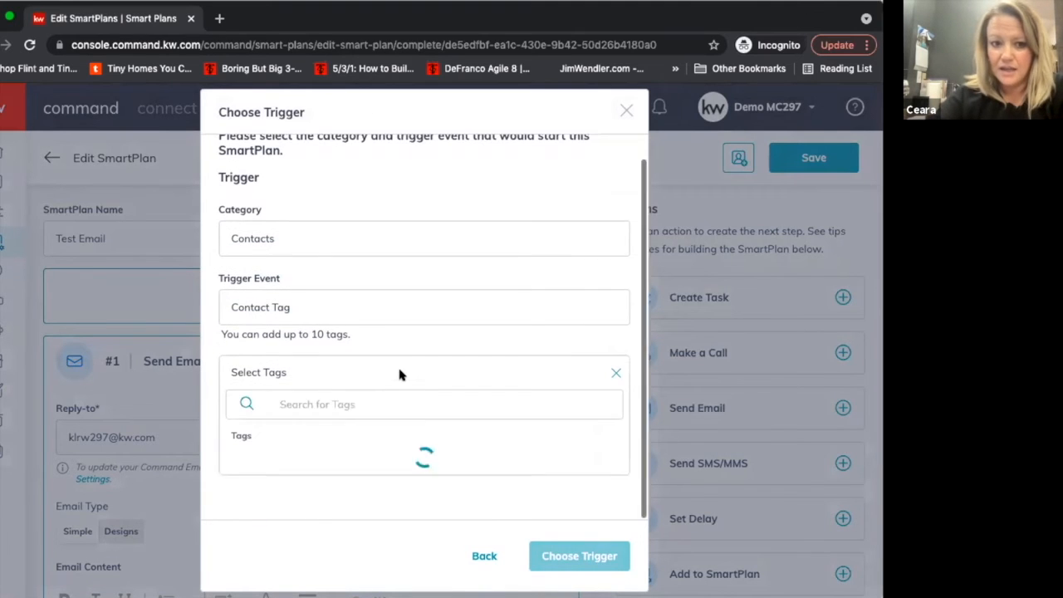
pyautogui.scroll(-3, 394, 440)
pyautogui.scroll(-10, 398, 447)
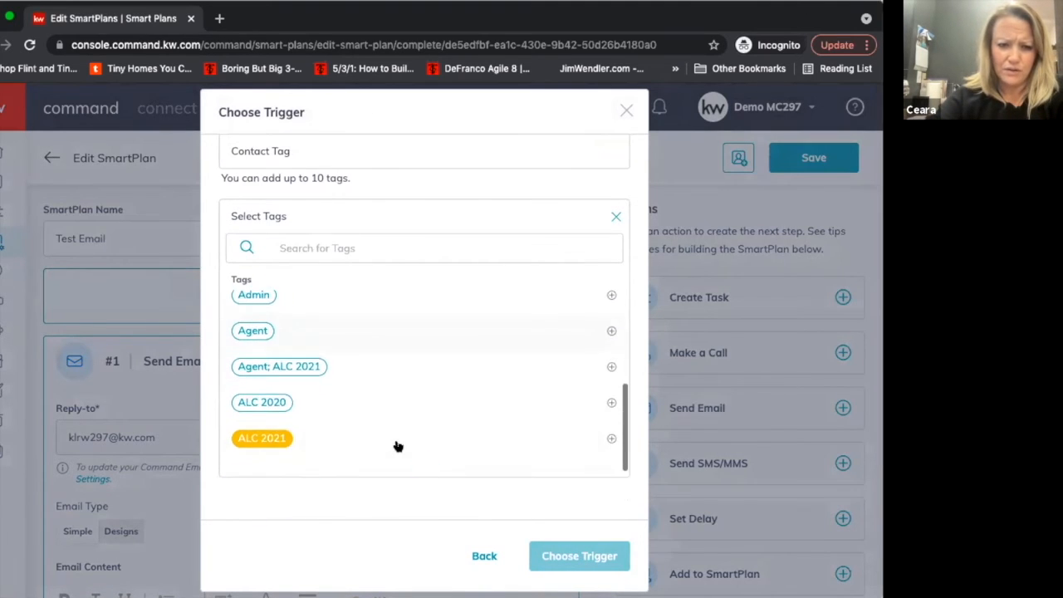
pyautogui.scroll(-2, 398, 446)
pyautogui.scroll(10, 398, 446)
# Search the trigger's tags for "Test Tag", then clear the search and close the tag list.
pyautogui.click(352, 246)
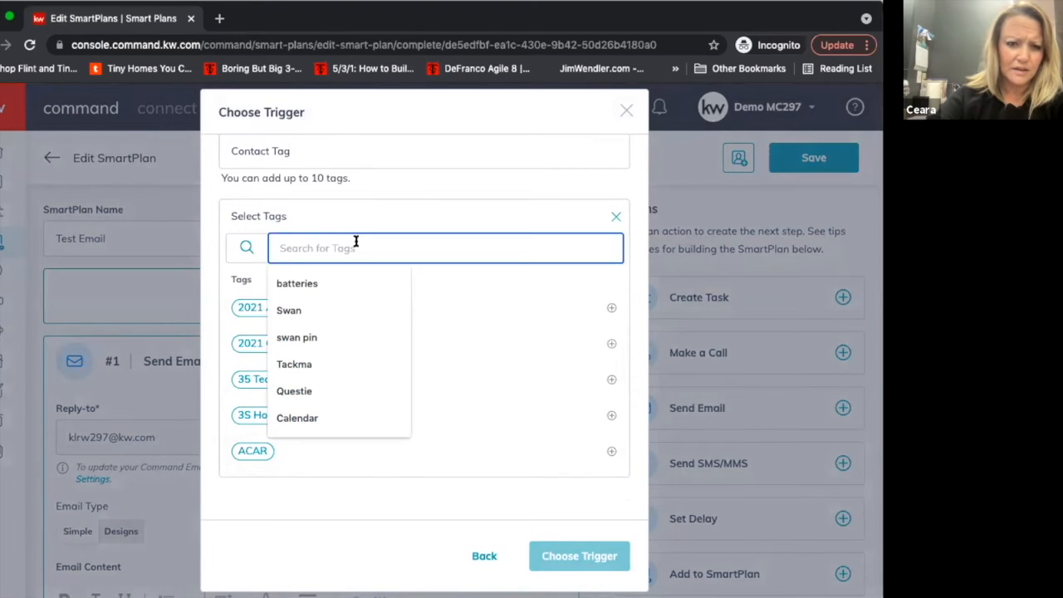
pyautogui.write('Ty')
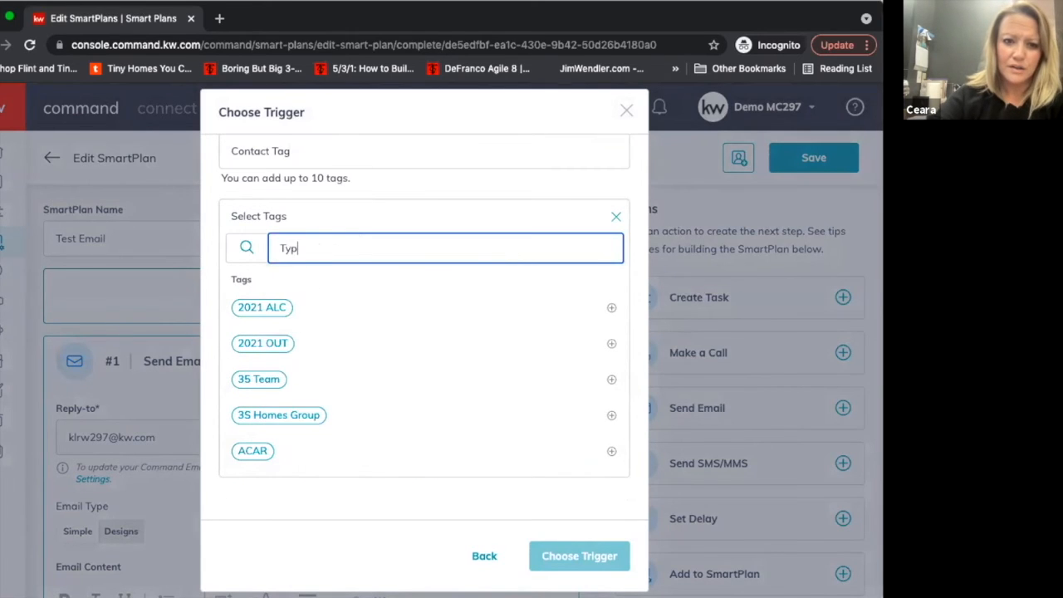
pyautogui.press('BackSpace')
pyautogui.write('est Tag')
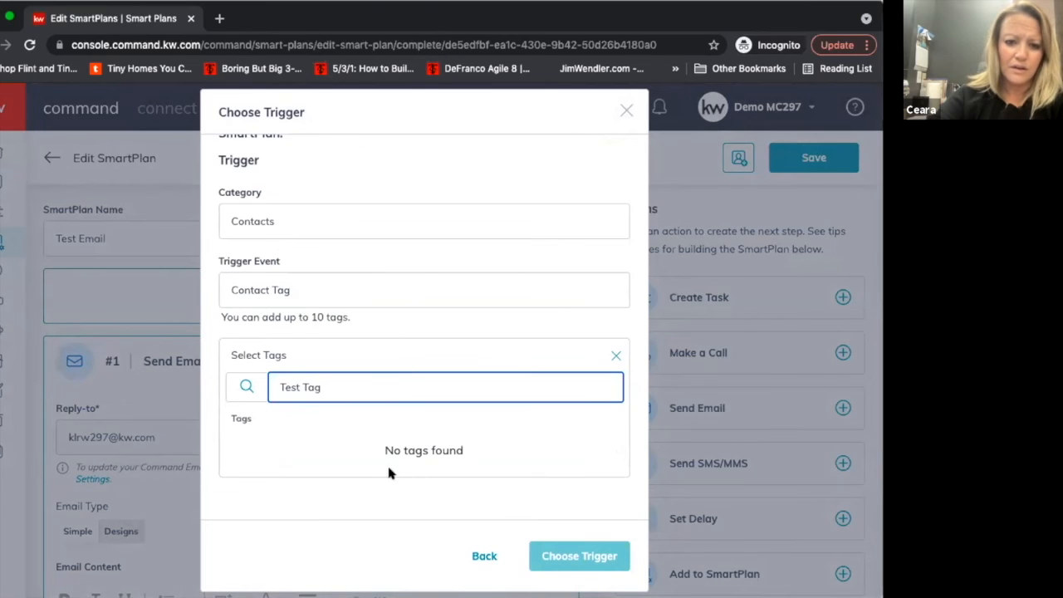
pyautogui.tripleClick(528, 379)
pyautogui.press('BackSpace')
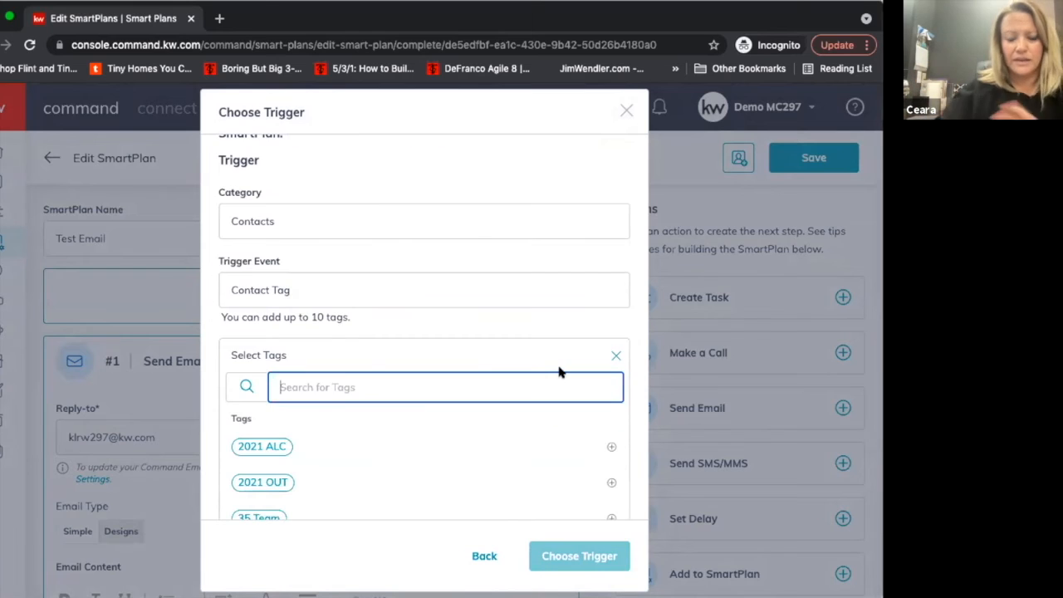
pyautogui.click(613, 355)
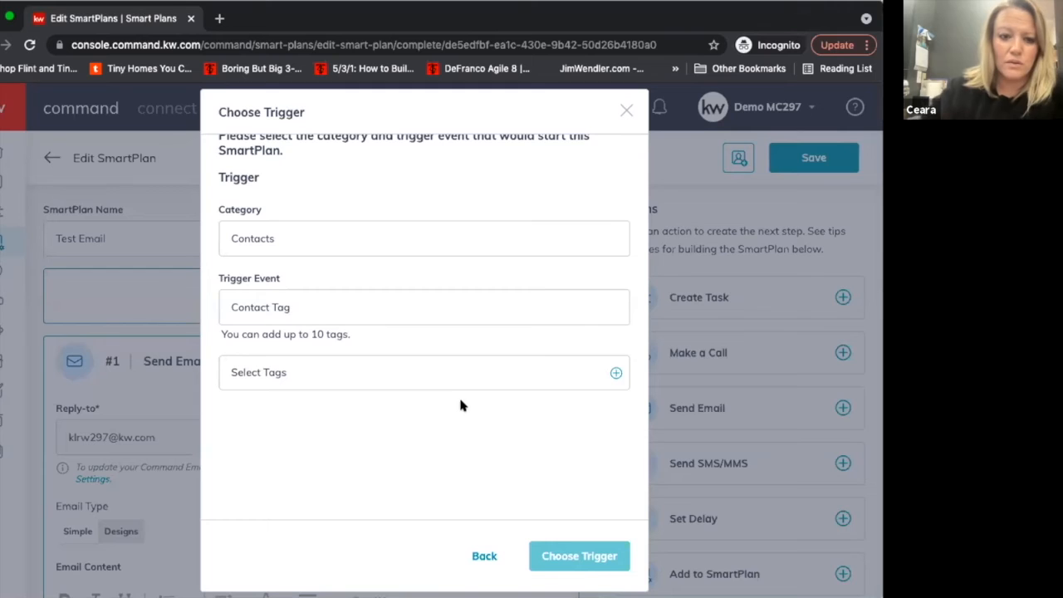
# Add the Buyer tag as the SmartPlan's contact tag trigger and confirm the trigger.
pyautogui.click(449, 370)
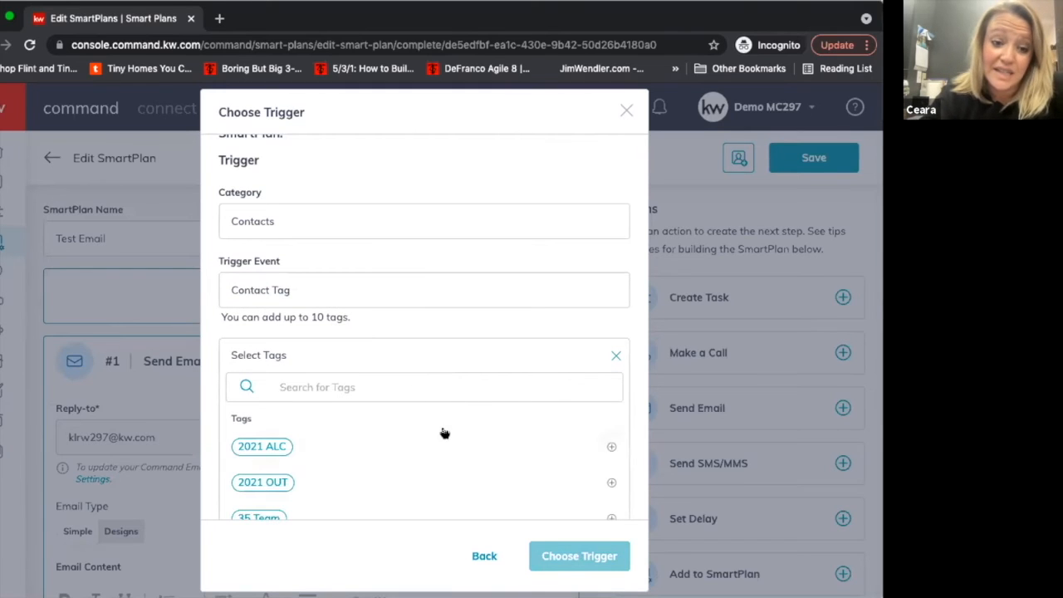
pyautogui.scroll(-1, 444, 433)
pyautogui.scroll(1, 445, 434)
pyautogui.scroll(-1, 444, 433)
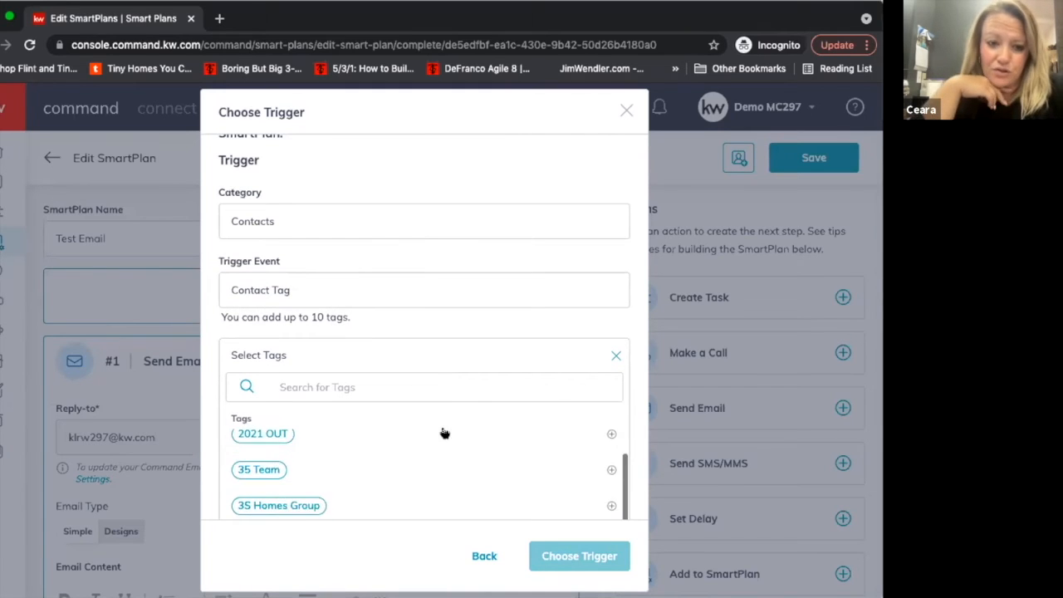
pyautogui.scroll(-5, 444, 434)
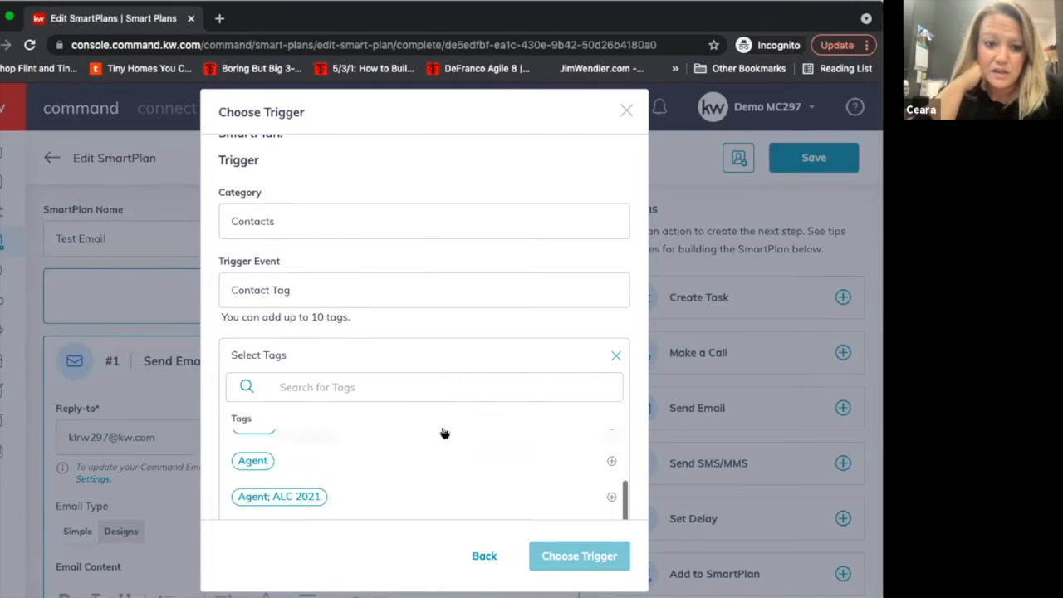
pyautogui.scroll(-6, 442, 432)
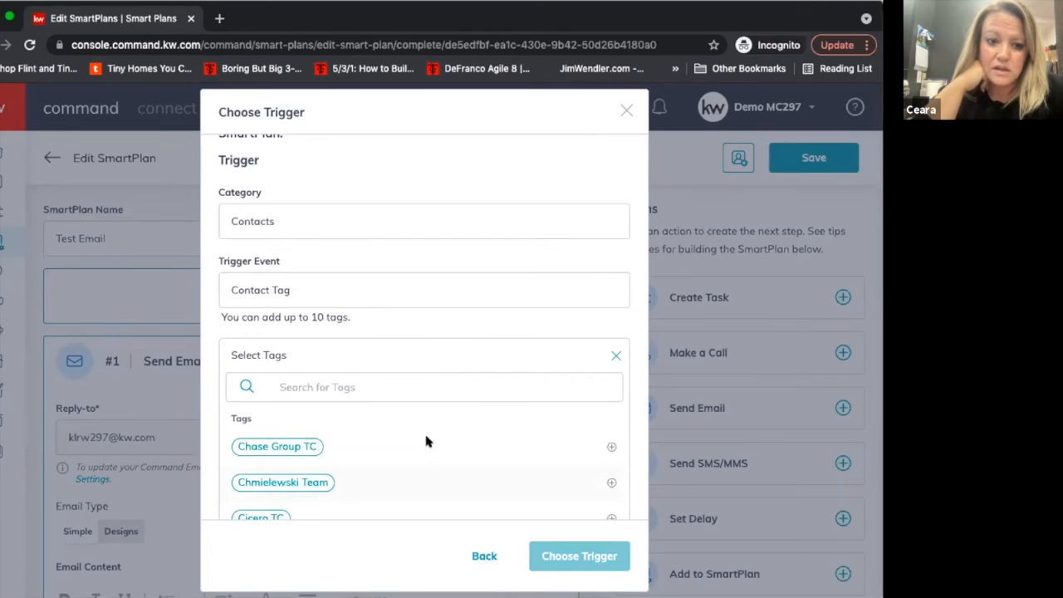
pyautogui.scroll(3, 423, 440)
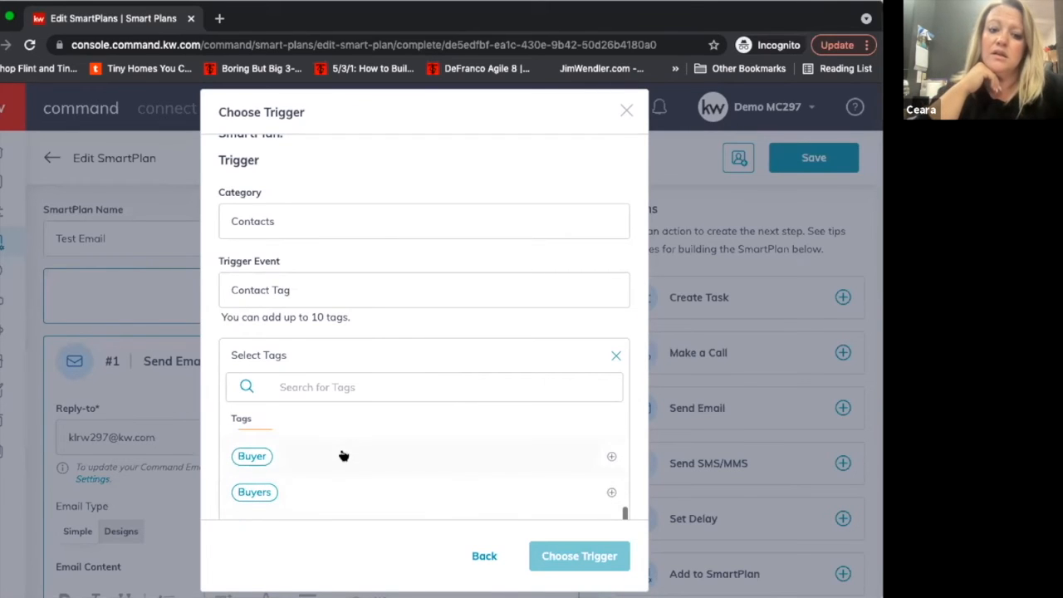
pyautogui.click(588, 458)
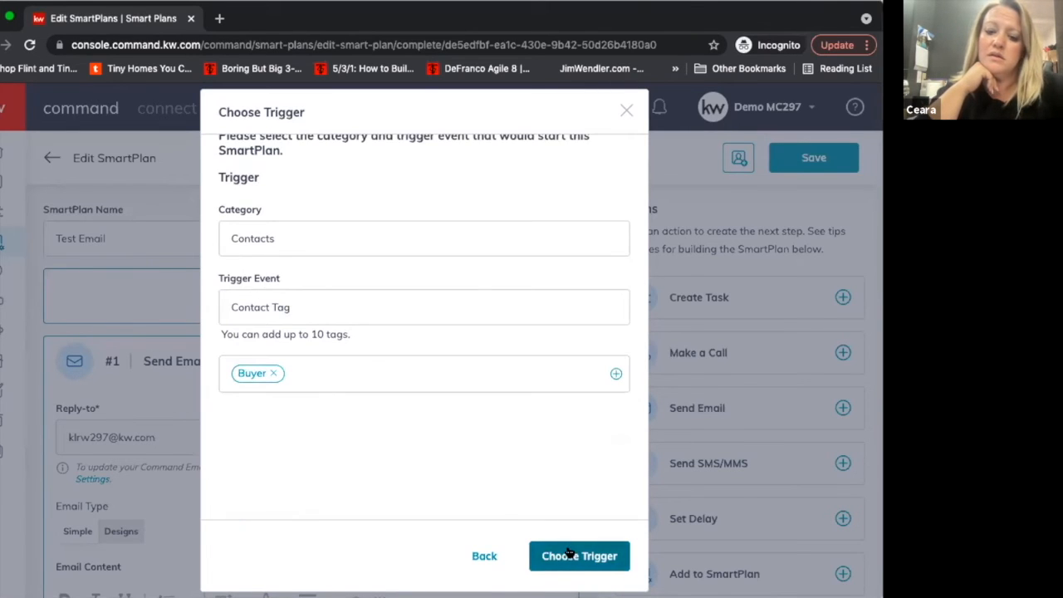
pyautogui.click(570, 551)
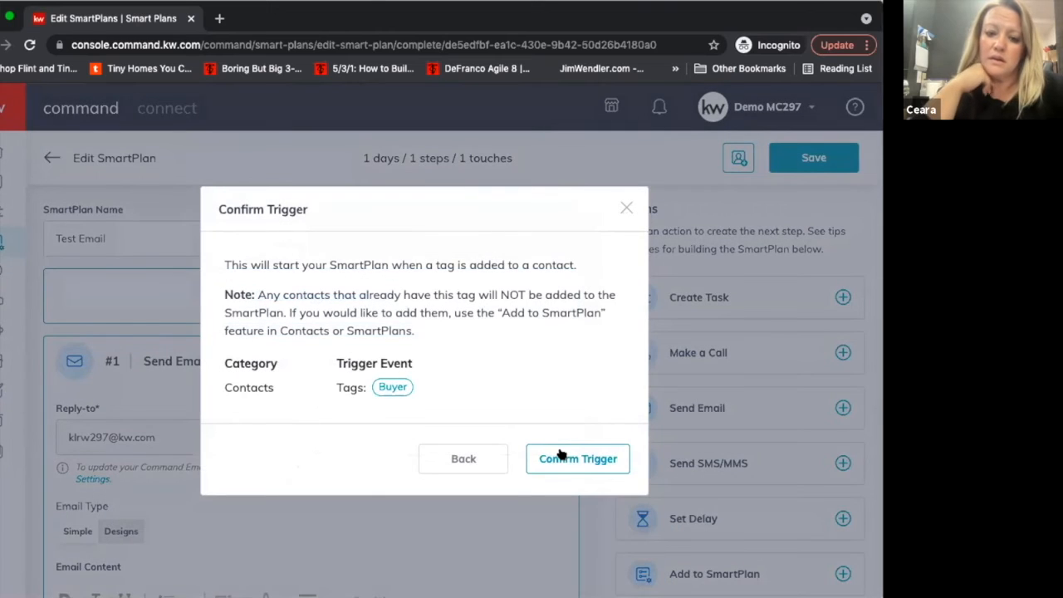
pyautogui.click(561, 456)
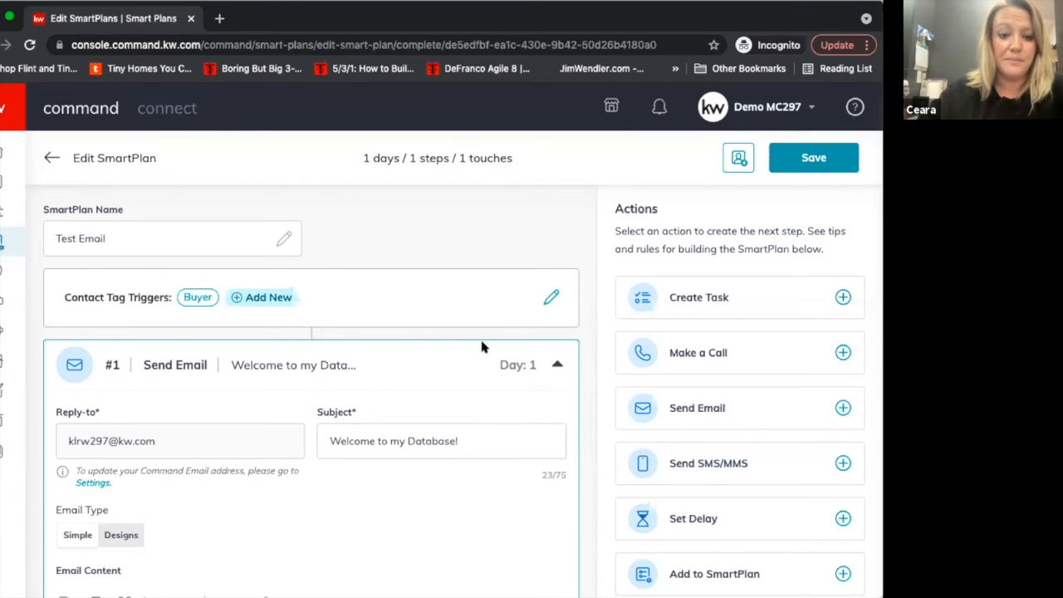
# Review the Test Email SmartPlan's tag trigger and the subject, reply-to and content of its Send Email step.
pyautogui.scroll(-2, 482, 347)
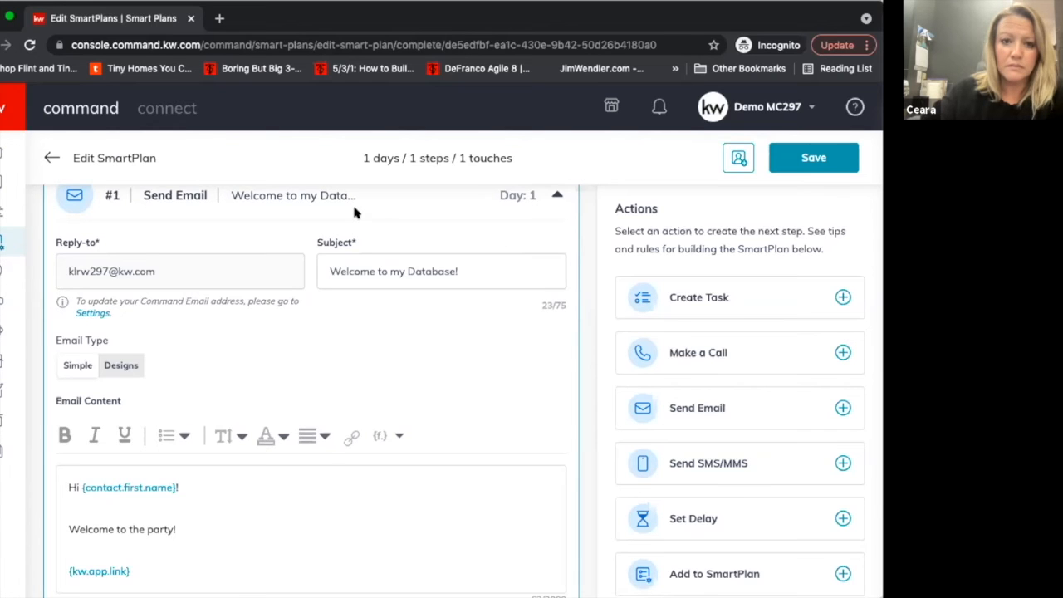
pyautogui.scroll(2, 353, 211)
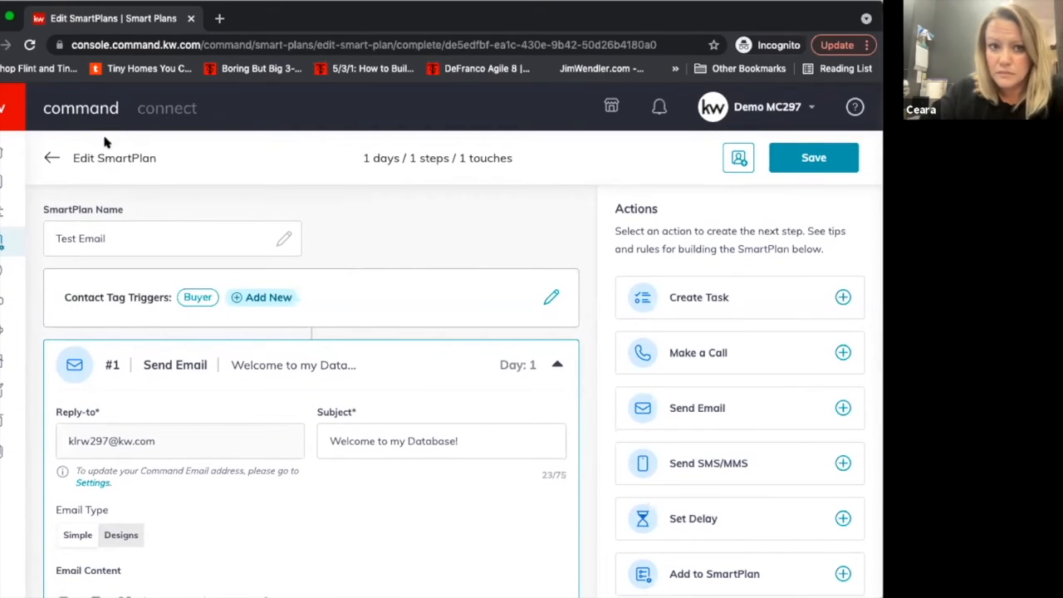
pyautogui.scroll(-3, 272, 391)
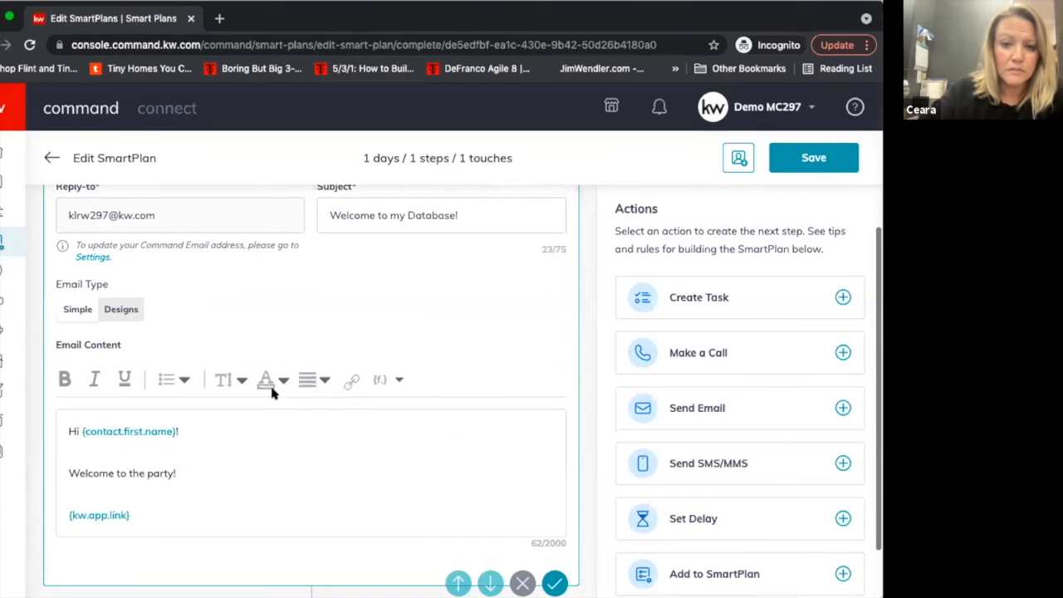
pyautogui.scroll(3, 271, 393)
pyautogui.scroll(-2, 271, 393)
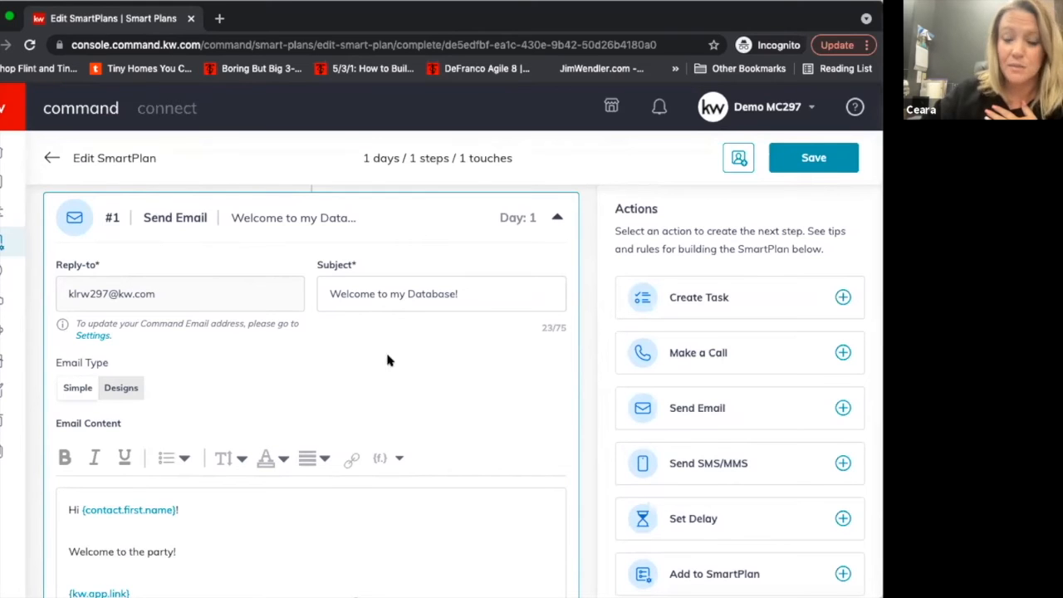
pyautogui.scroll(-1, 384, 378)
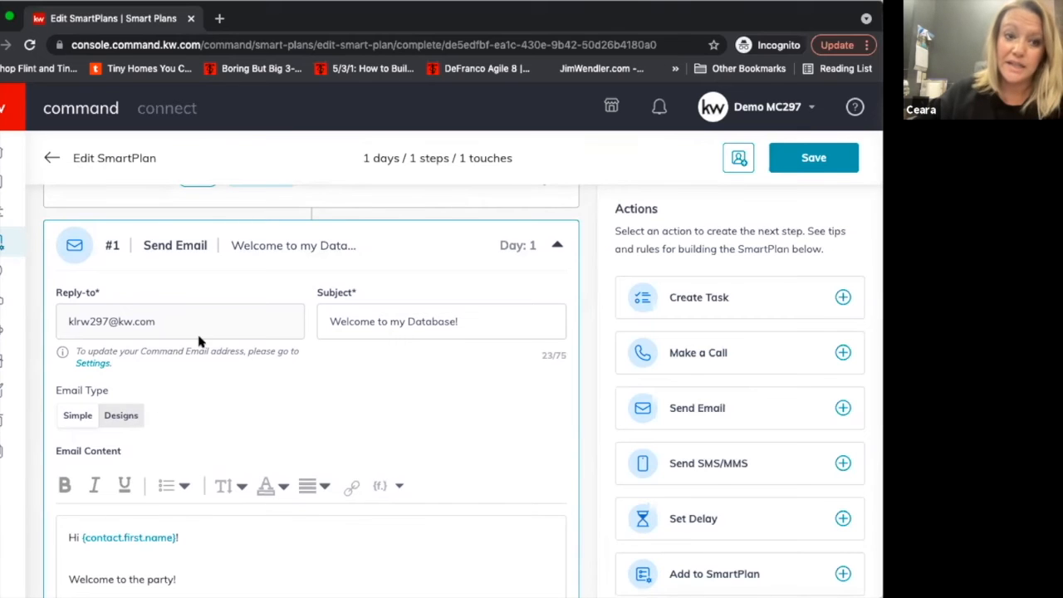
pyautogui.scroll(2, 222, 359)
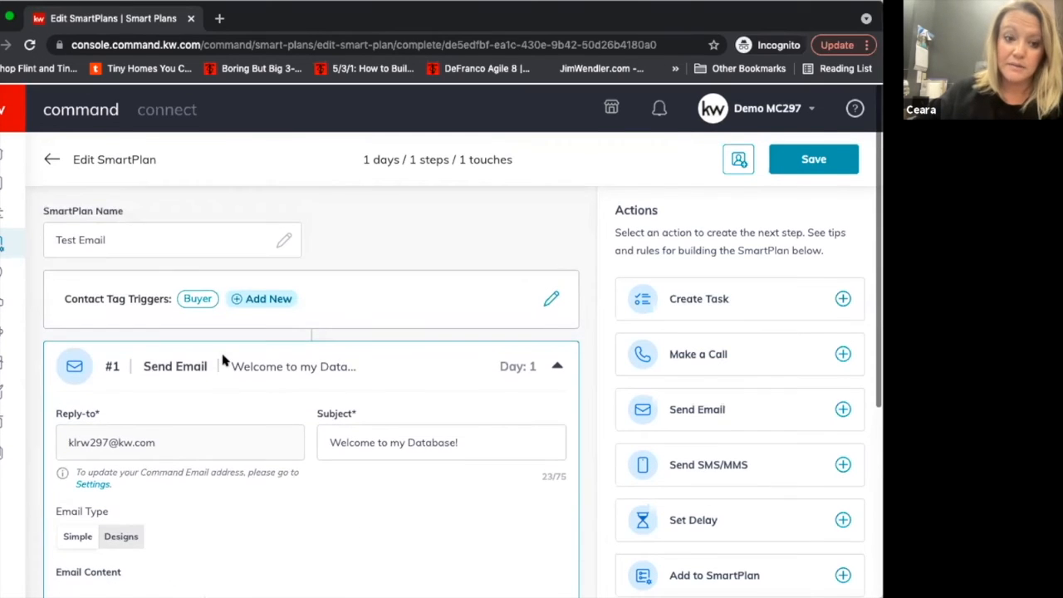
# Switch the Send Email step's email type to Designs and browse the template library for a design.
pyautogui.scroll(-2, 223, 359)
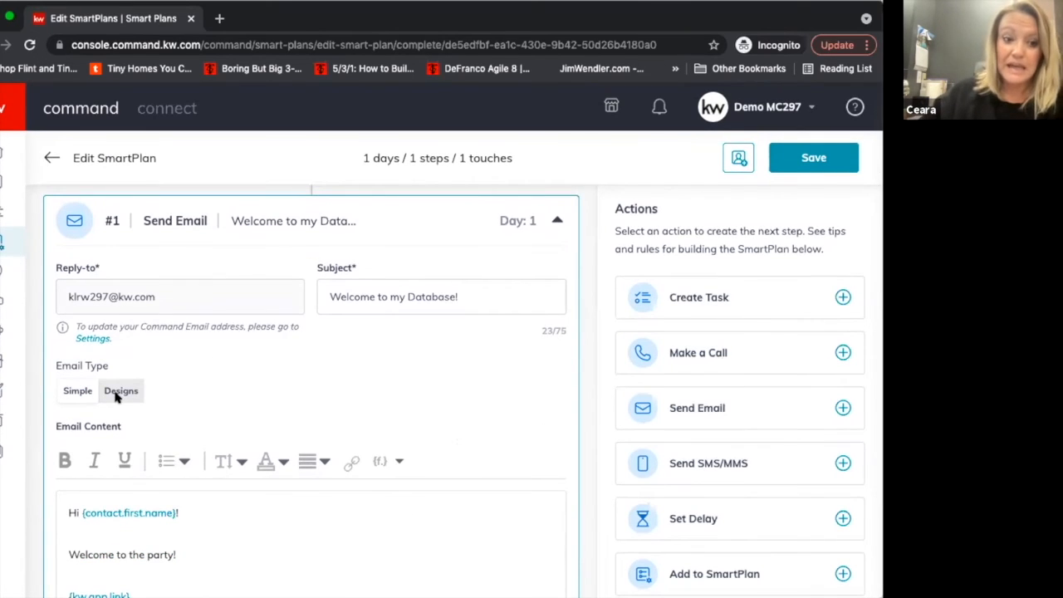
pyautogui.click(116, 390)
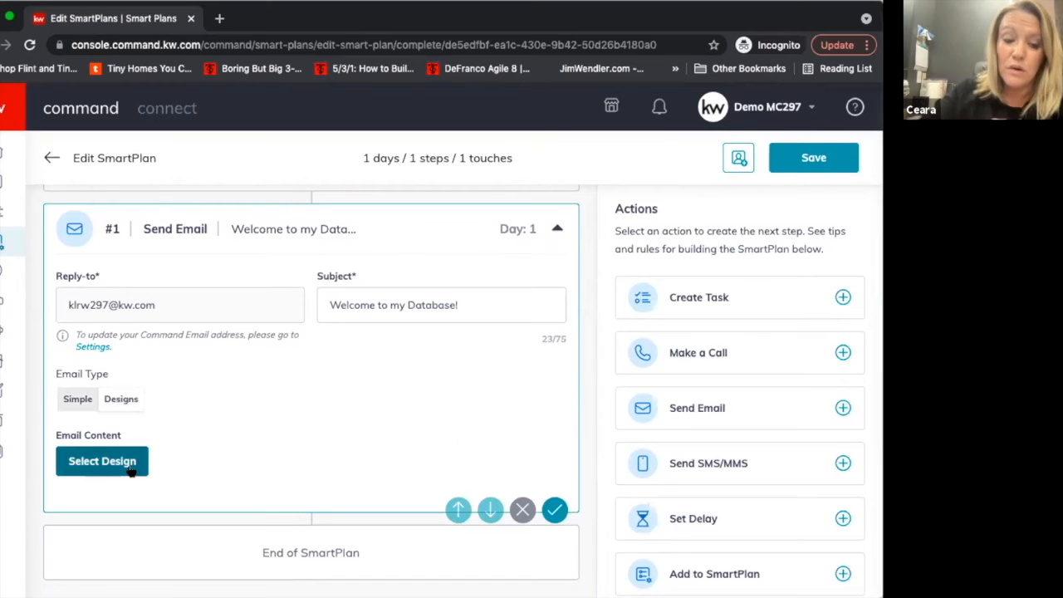
pyautogui.click(129, 469)
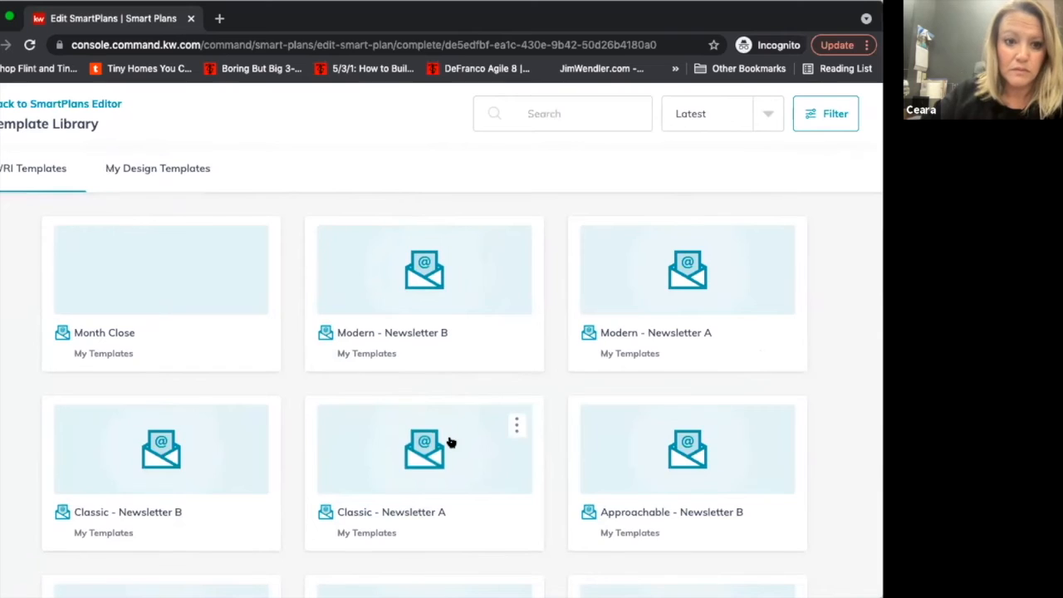
pyautogui.scroll(-2, 451, 440)
pyautogui.scroll(2, 451, 442)
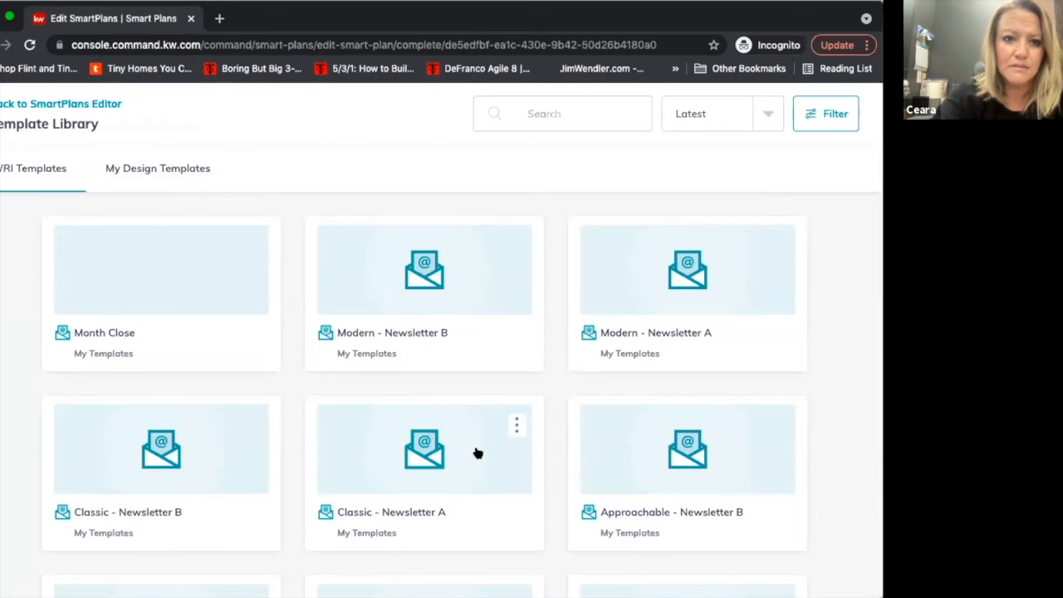
pyautogui.scroll(-2, 517, 432)
pyautogui.scroll(2, 417, 388)
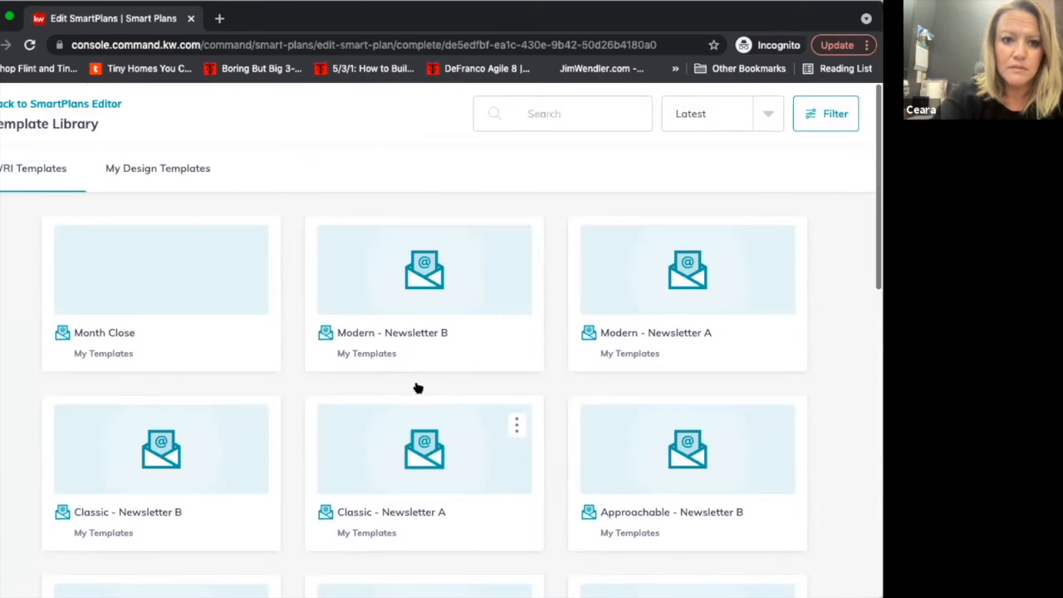
# Choose the "NAD: Commissions W10" email from My Design Templates and acknowledge that edits will change the design in the library.
pyautogui.click(159, 171)
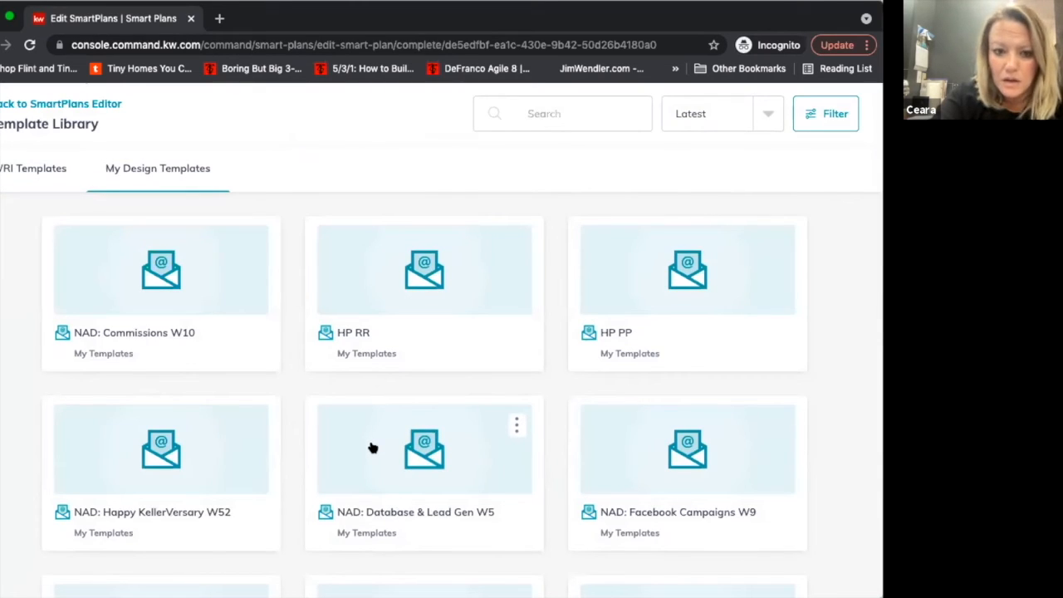
pyautogui.click(197, 313)
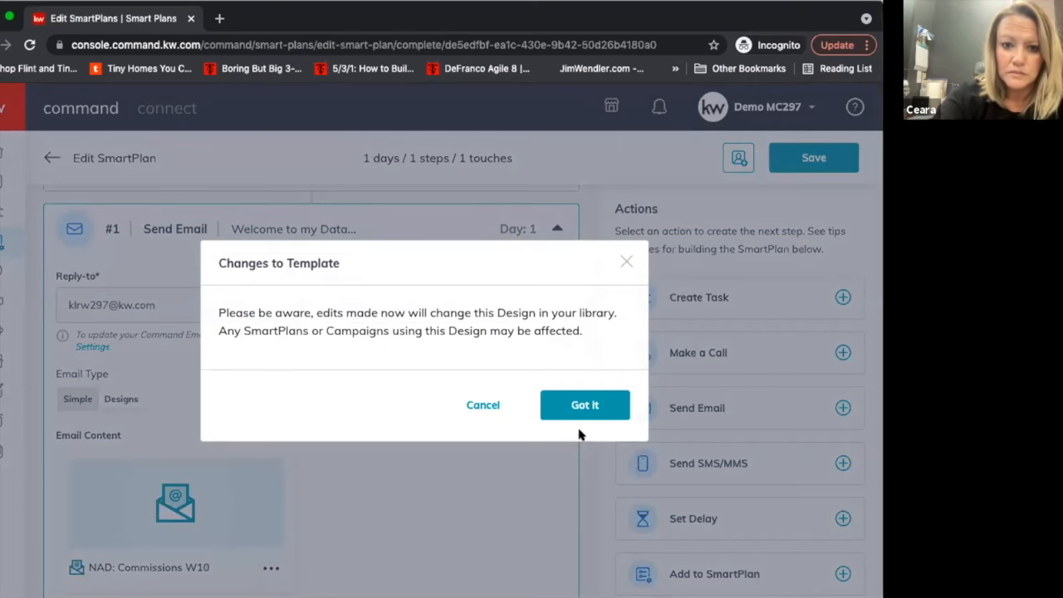
pyautogui.click(586, 405)
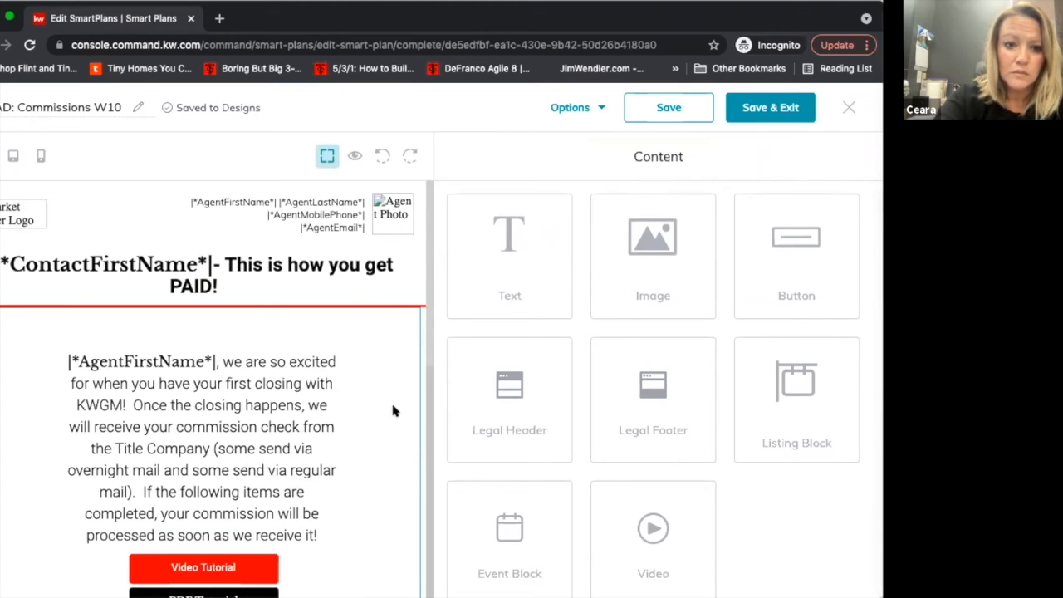
# Look over the "NAD: Commissions W10" design and preview how the email renders on desktop.
pyautogui.scroll(-1, 393, 410)
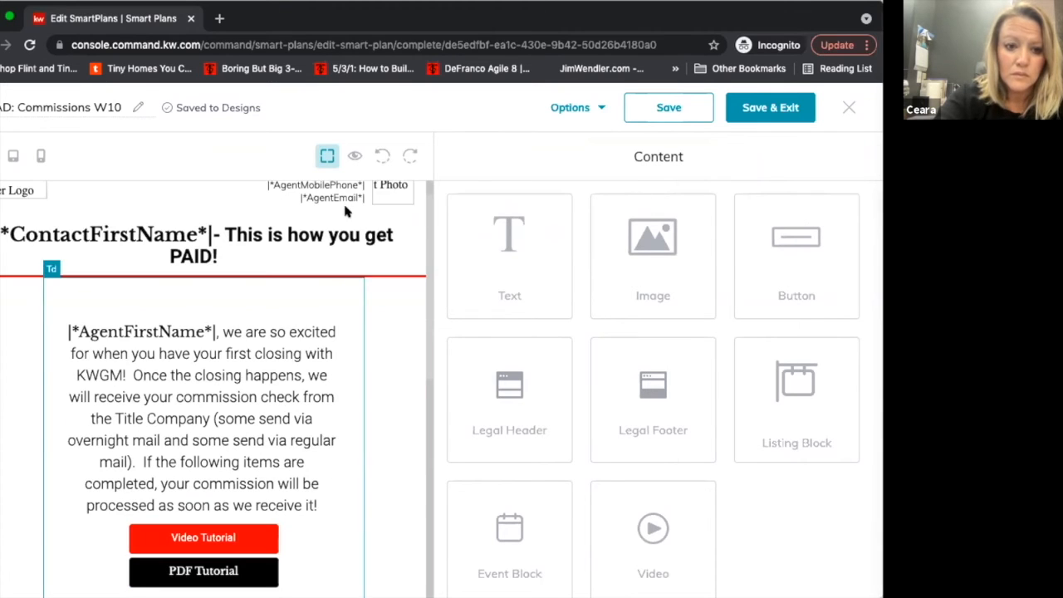
pyautogui.click(354, 157)
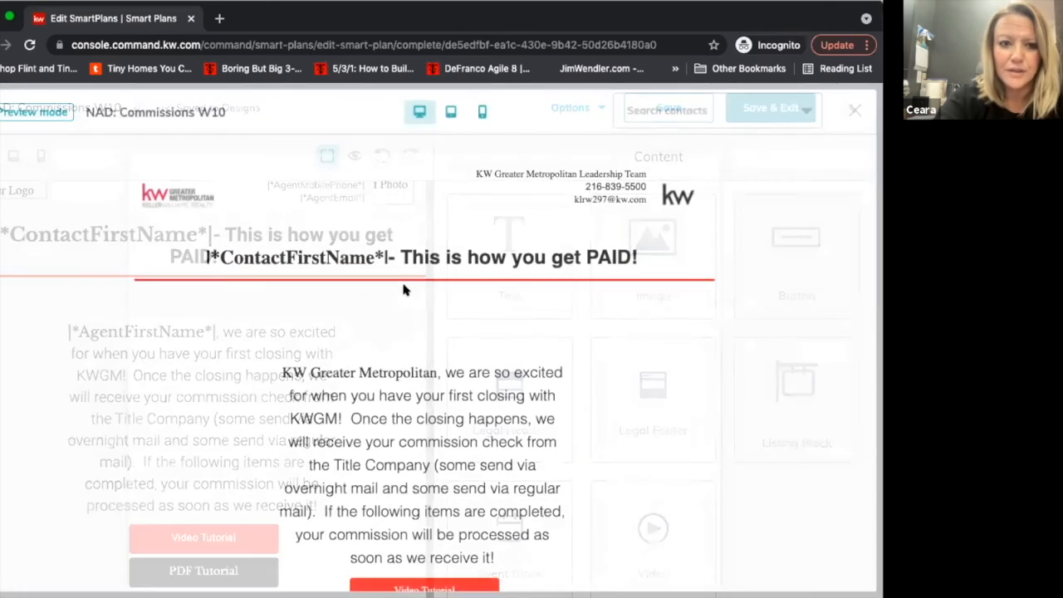
pyautogui.scroll(-3, 405, 289)
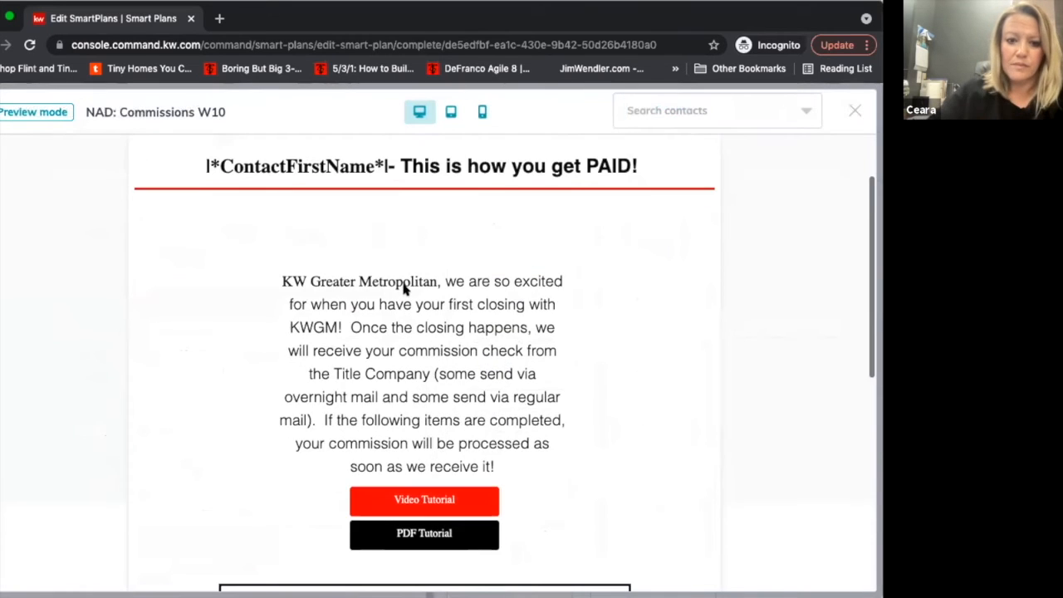
# Read through the desktop preview of the "NAD: Commissions W10" email, from its heading to the leadership team footer.
pyautogui.scroll(1, 404, 289)
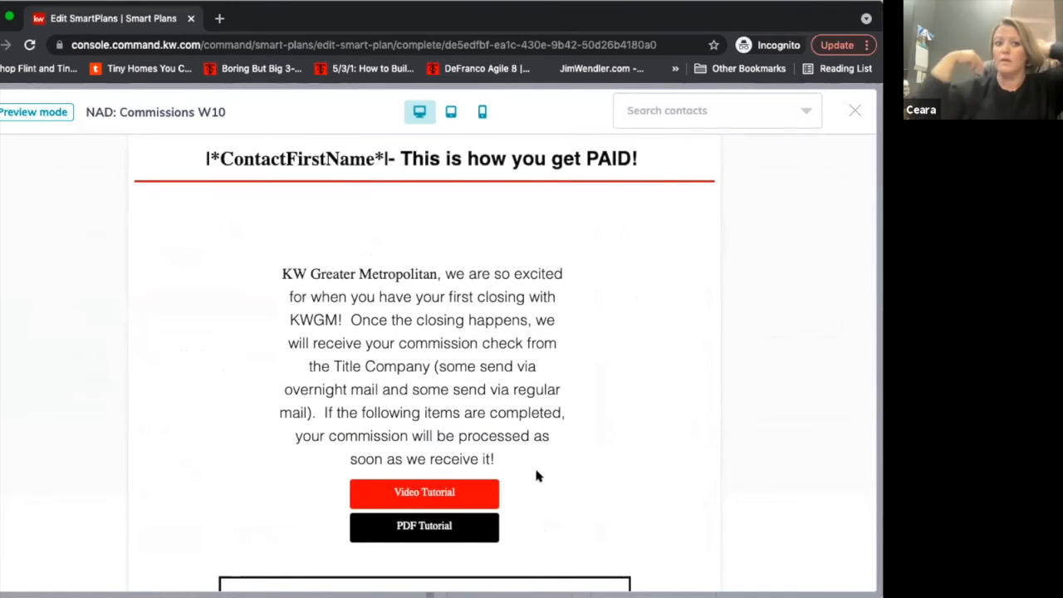
pyautogui.scroll(-3, 536, 475)
pyautogui.scroll(-1, 424, 357)
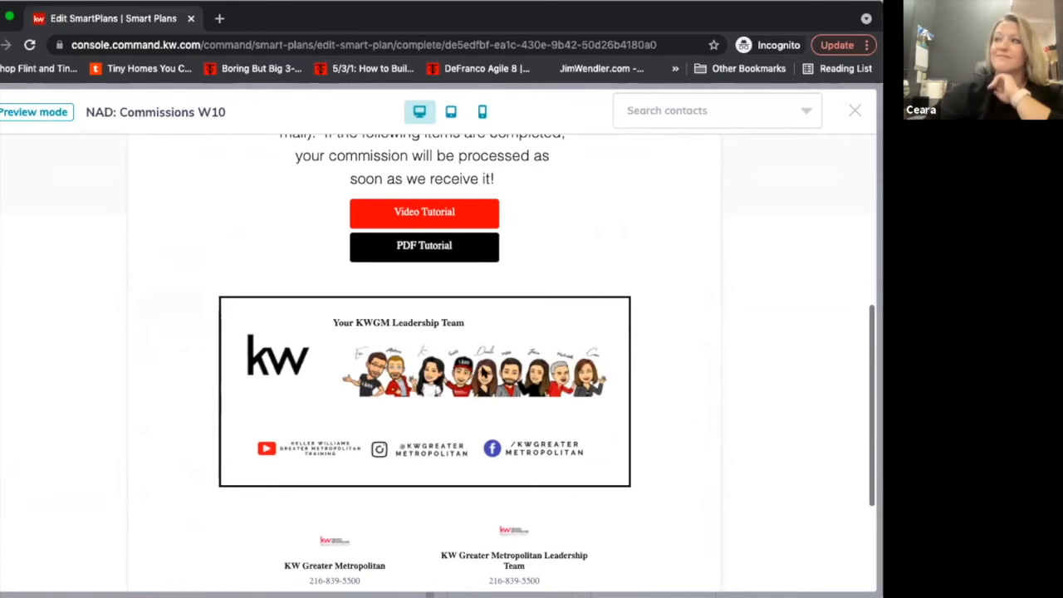
pyautogui.scroll(-1, 387, 441)
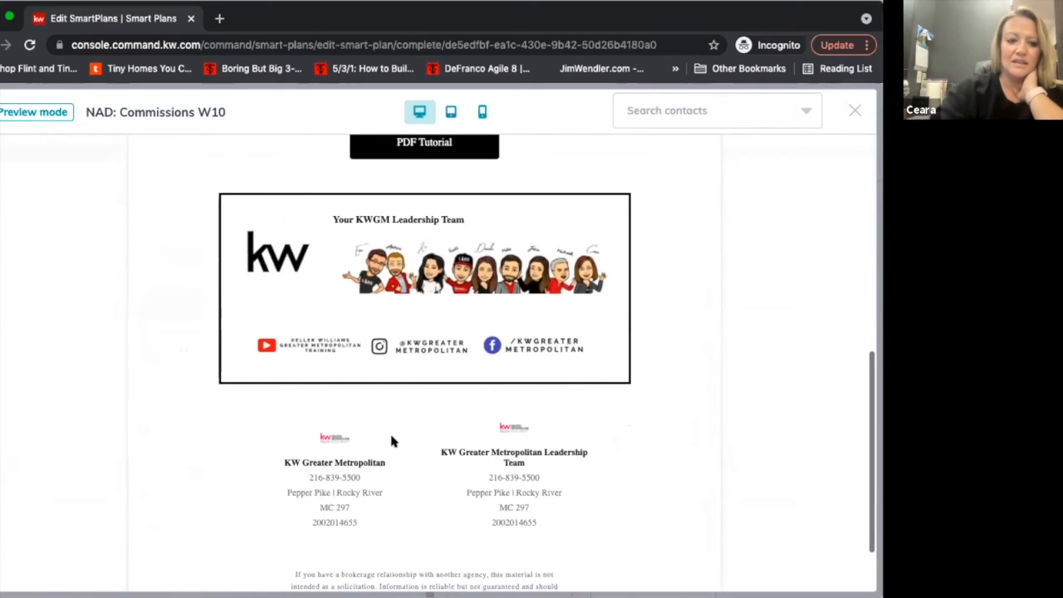
pyautogui.scroll(4, 392, 441)
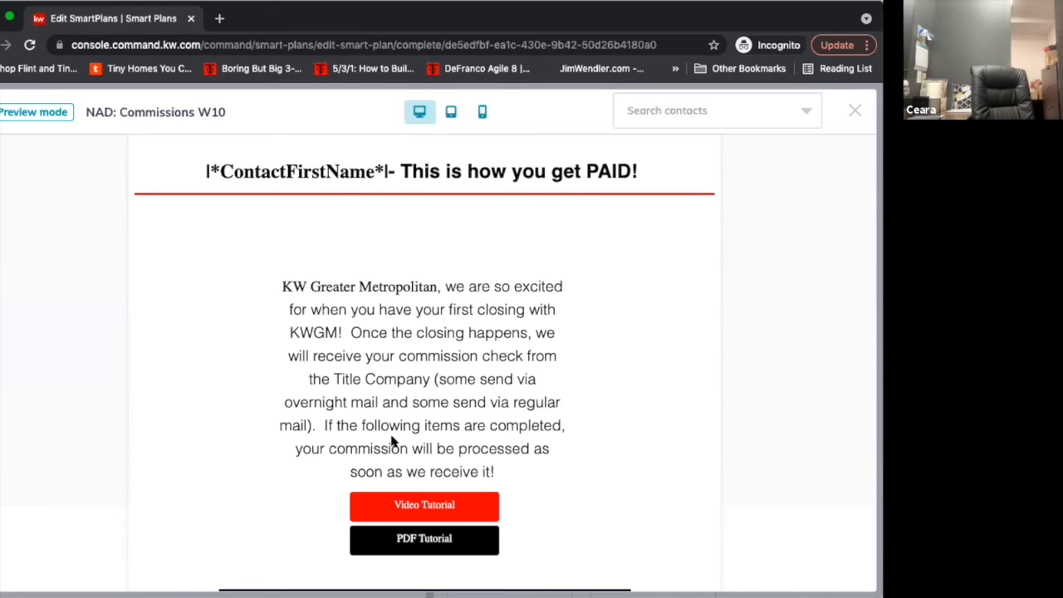
pyautogui.scroll(2, 392, 442)
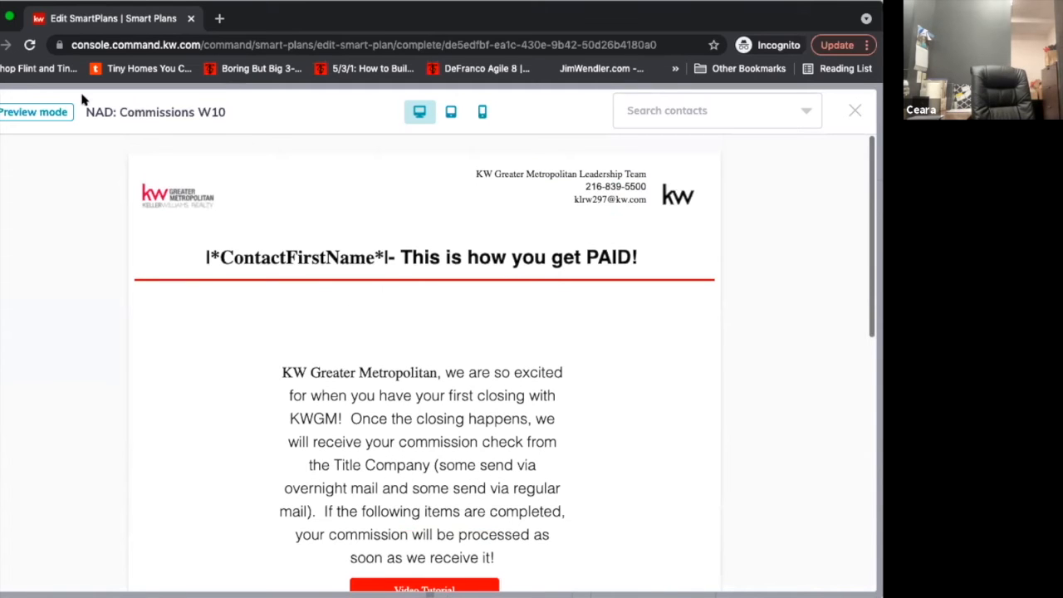
# Close the "NAD: Commissions W10" preview and exit the design editor, discarding changes.
pyautogui.click(854, 111)
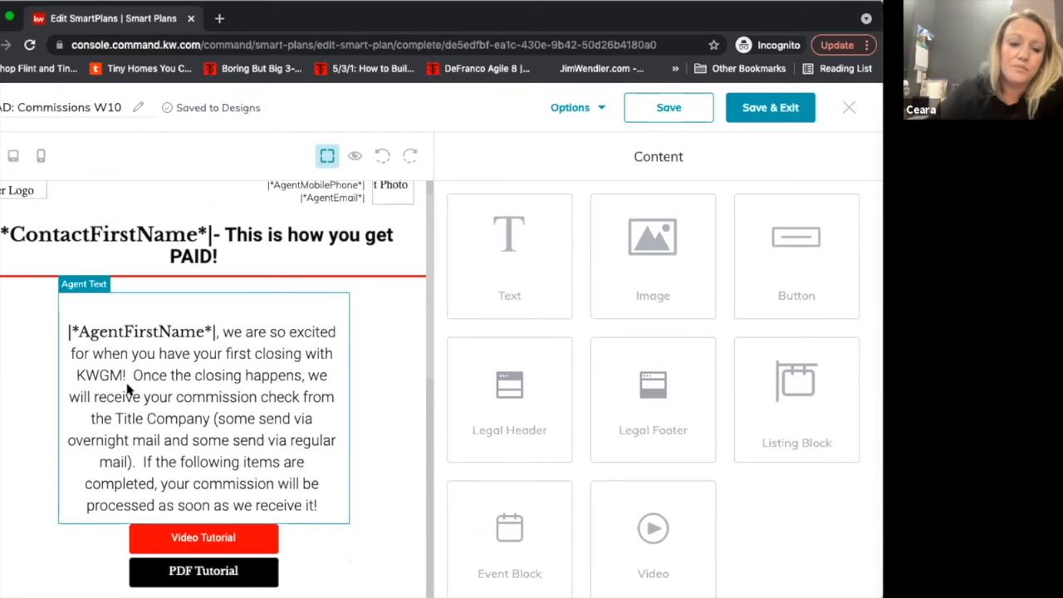
pyautogui.click(848, 107)
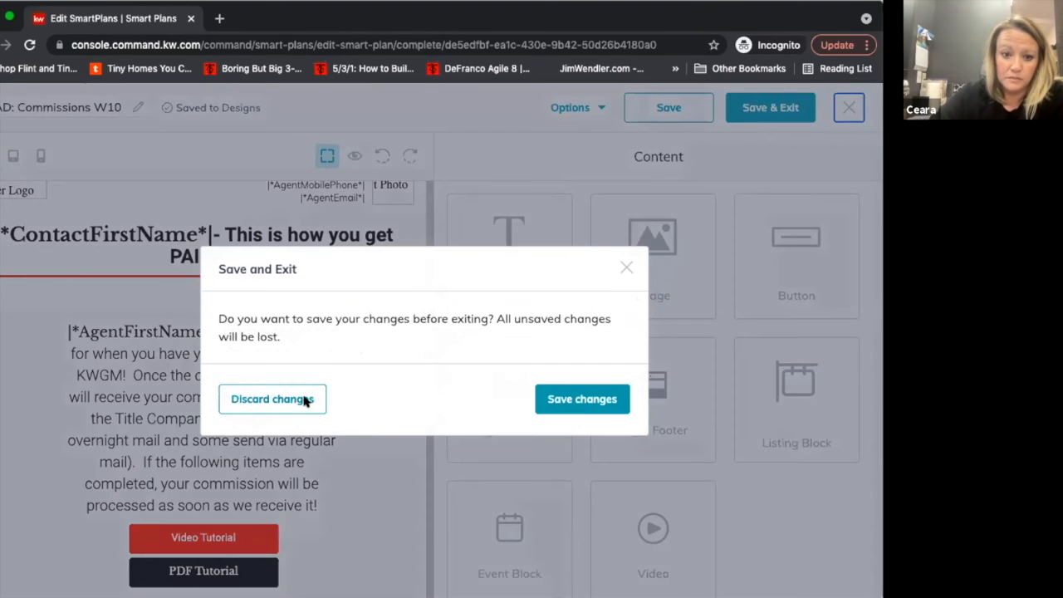
pyautogui.click(304, 399)
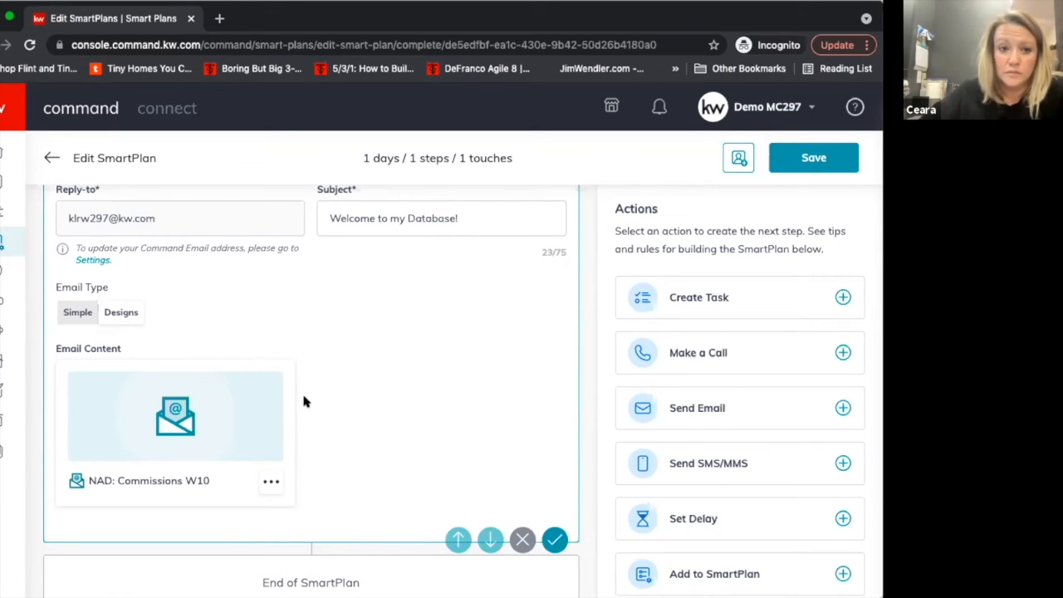
# Review the Test Email SmartPlan's name, tag trigger and Send Email step, including its attached design.
pyautogui.scroll(5, 303, 402)
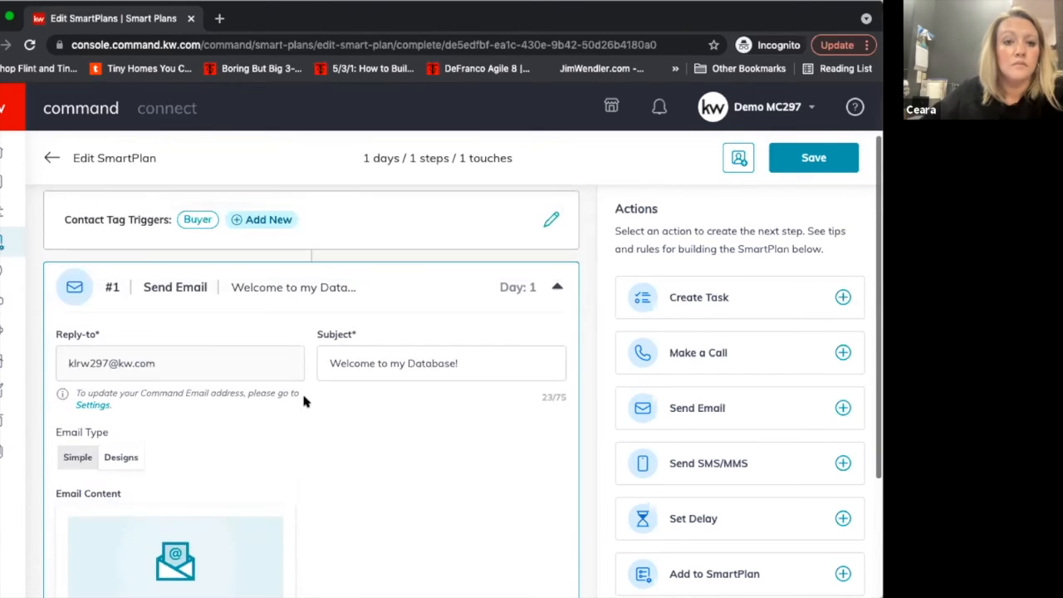
pyautogui.scroll(-2, 303, 402)
pyautogui.scroll(-2, 303, 402)
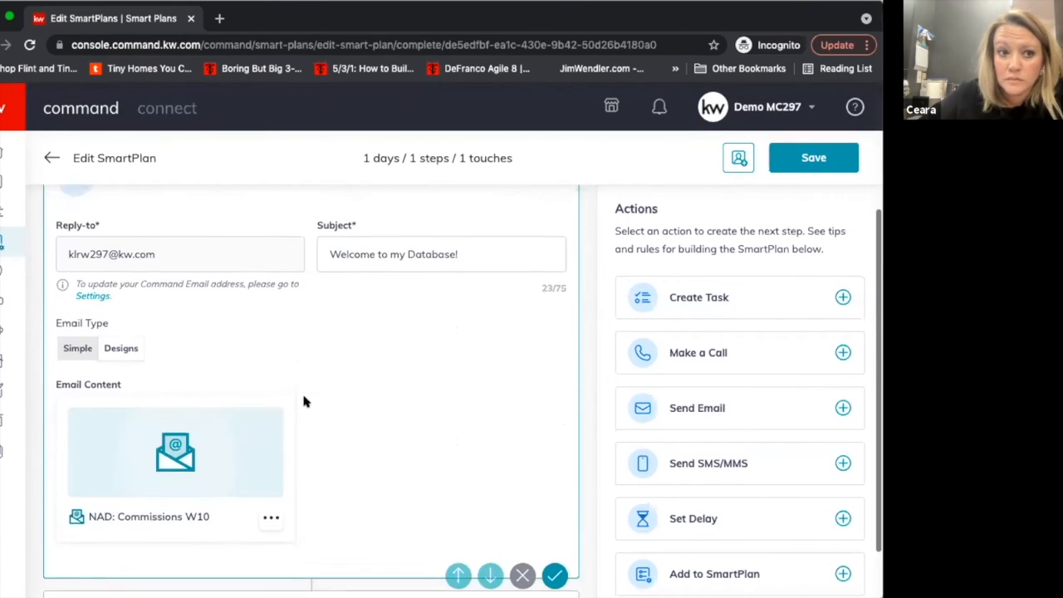
pyautogui.scroll(4, 303, 397)
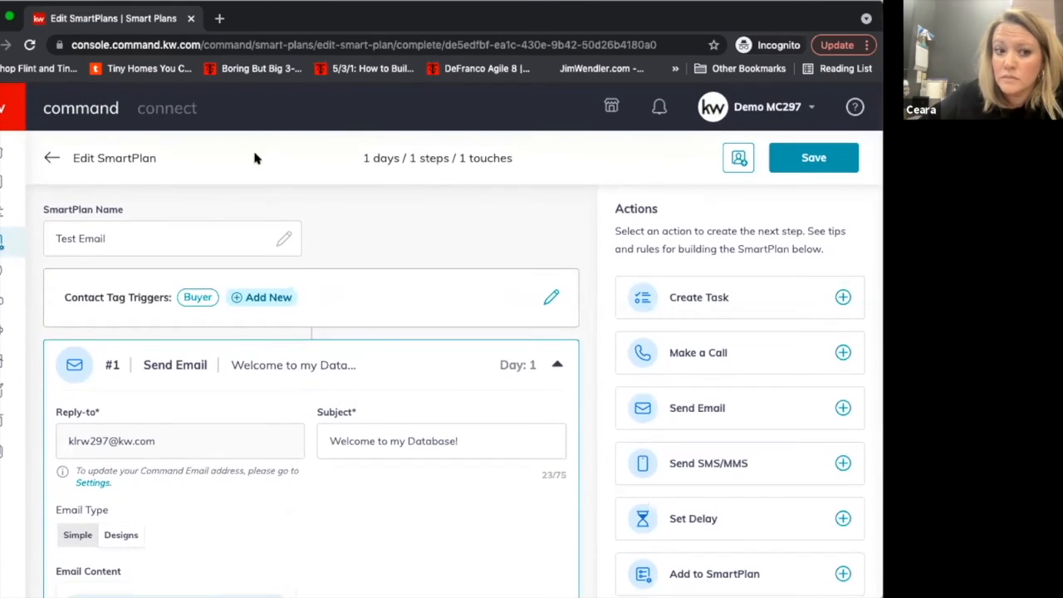
pyautogui.scroll(-3, 261, 550)
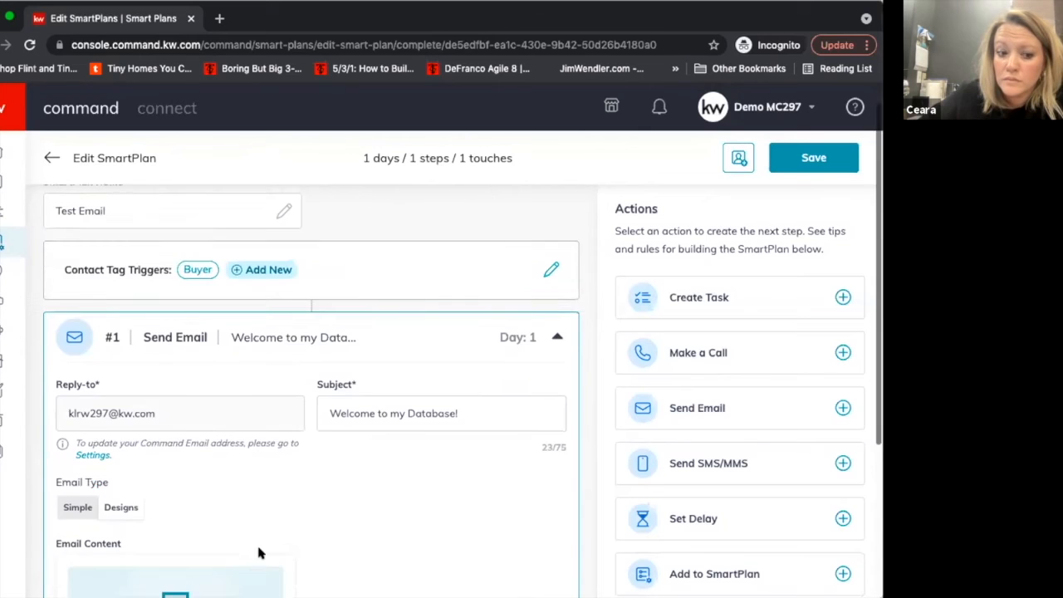
pyautogui.scroll(2, 259, 552)
pyautogui.scroll(2, 259, 552)
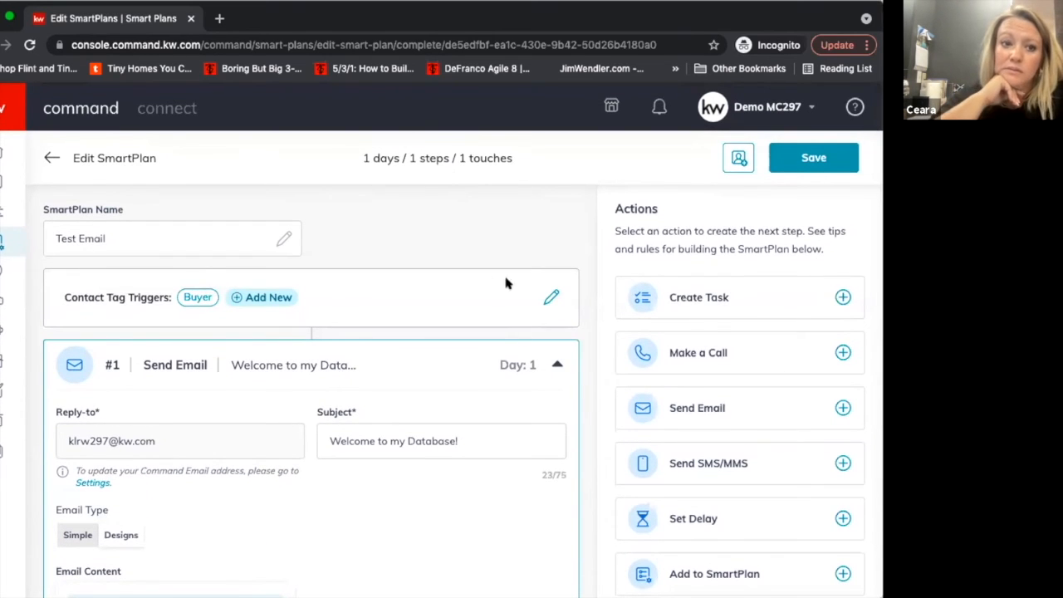
pyautogui.scroll(-3, 353, 413)
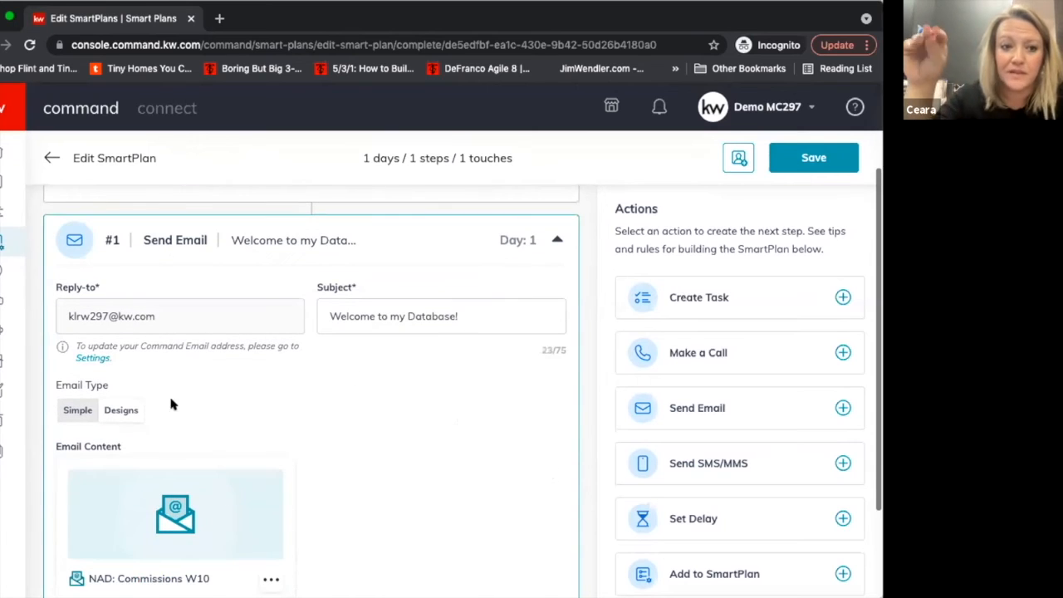
pyautogui.scroll(-2, 201, 493)
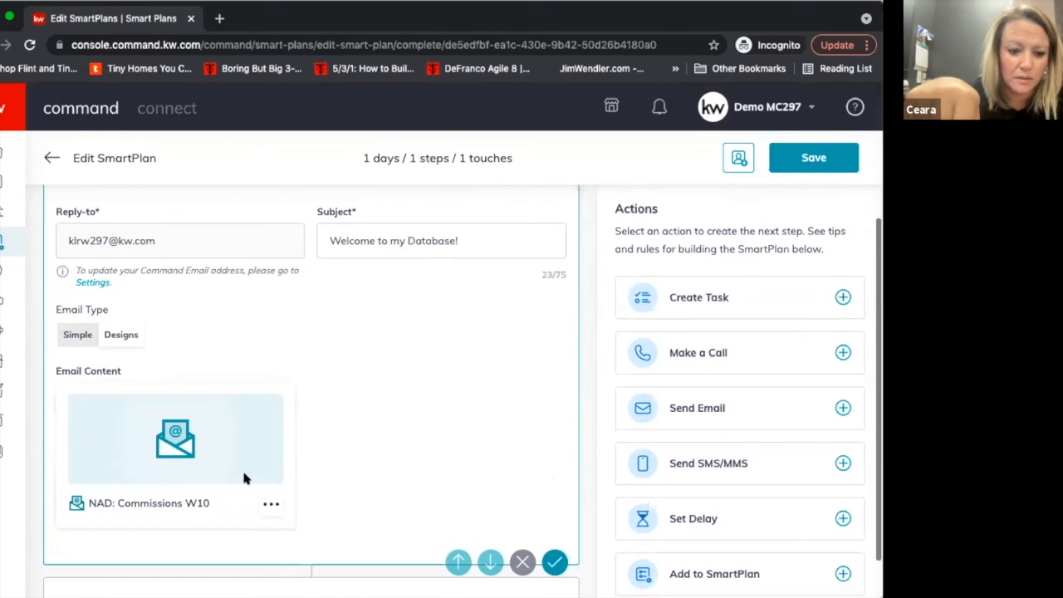
# Remove the "NAD: Commissions W10" design from the Send Email step's email content.
pyautogui.click(270, 509)
pyautogui.click(236, 375)
pyautogui.click(465, 403)
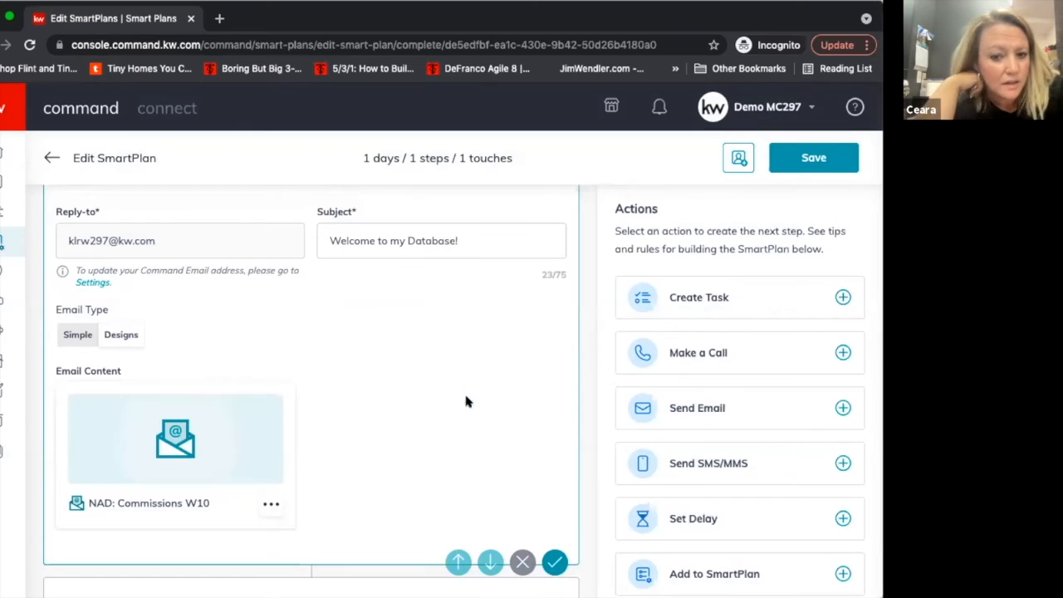
pyautogui.click(267, 502)
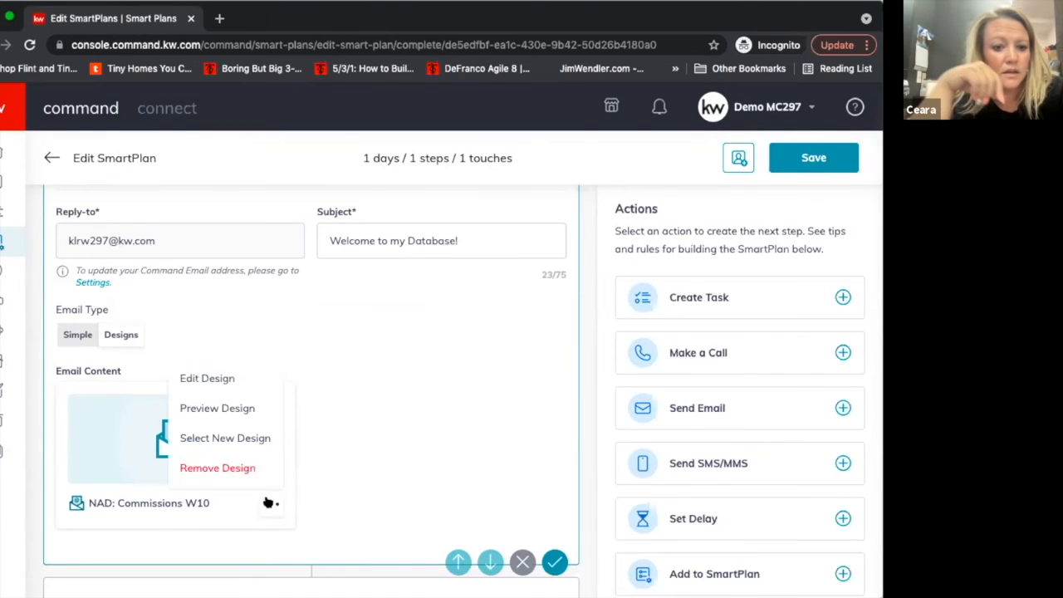
pyautogui.click(239, 467)
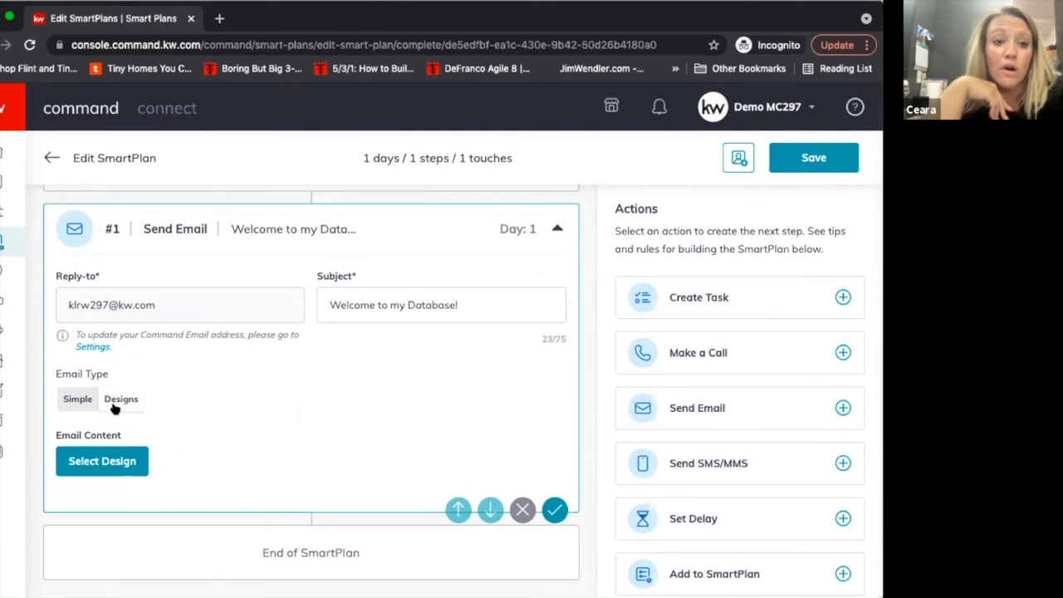
# Open the template library for the Send Email step and preview the whole "Classic - Newsletter A" template.
pyautogui.click(119, 459)
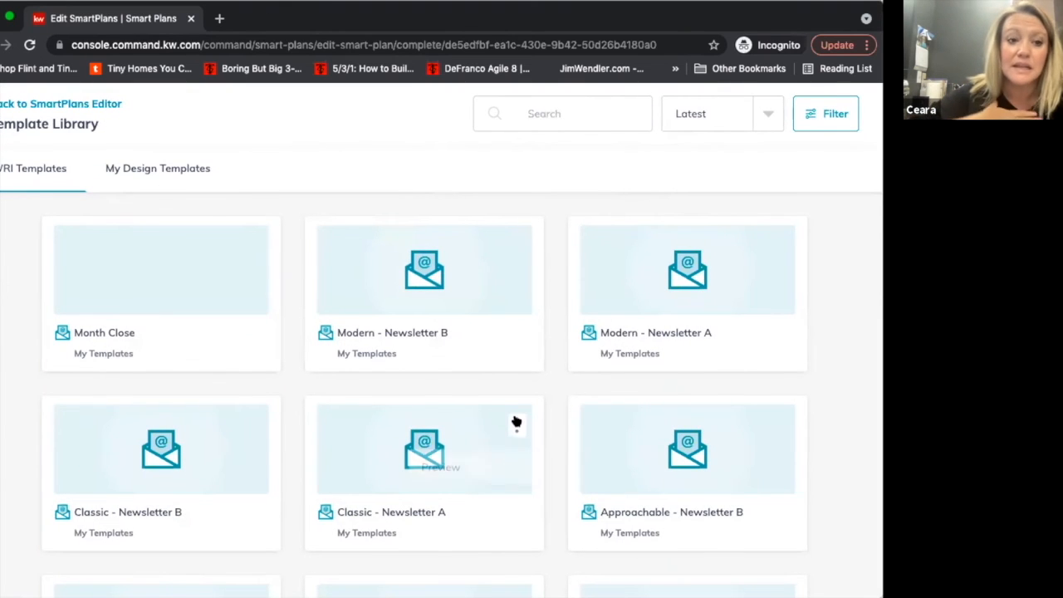
pyautogui.click(449, 468)
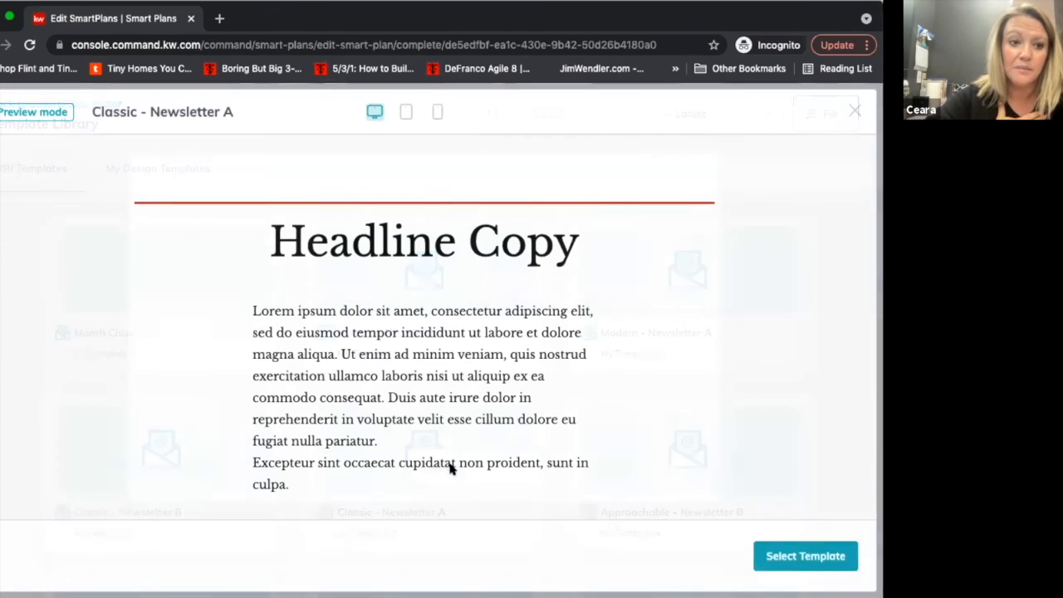
pyautogui.scroll(-5, 449, 467)
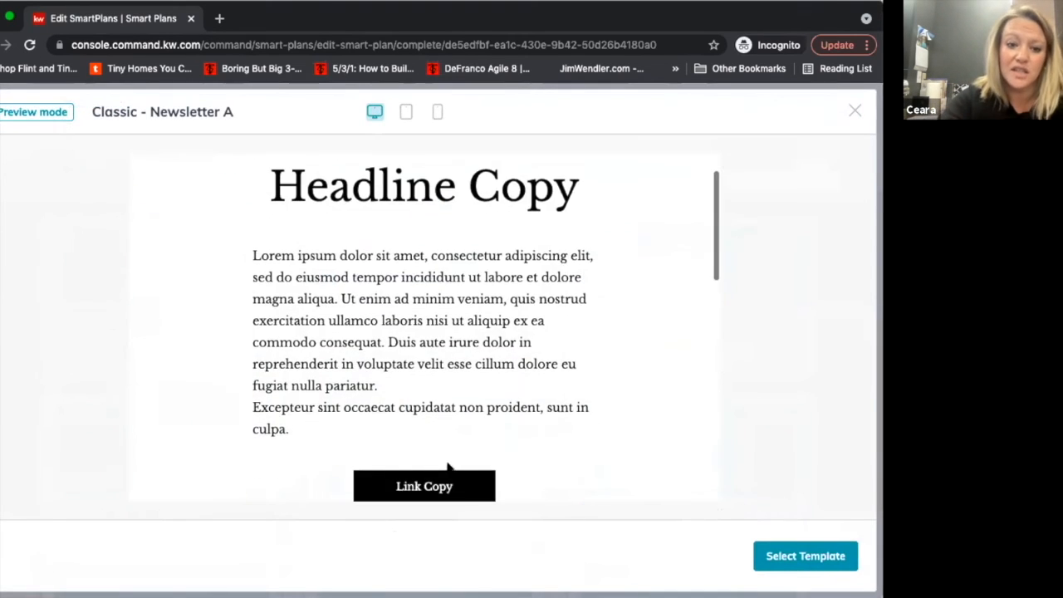
pyautogui.scroll(-1, 448, 467)
pyautogui.scroll(6, 448, 468)
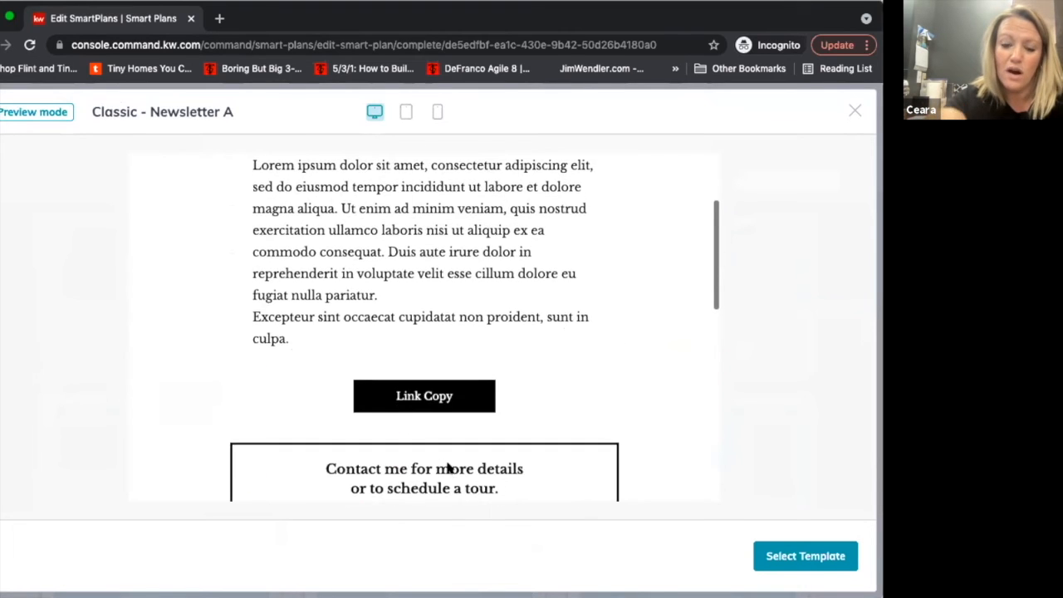
pyautogui.scroll(-4, 448, 468)
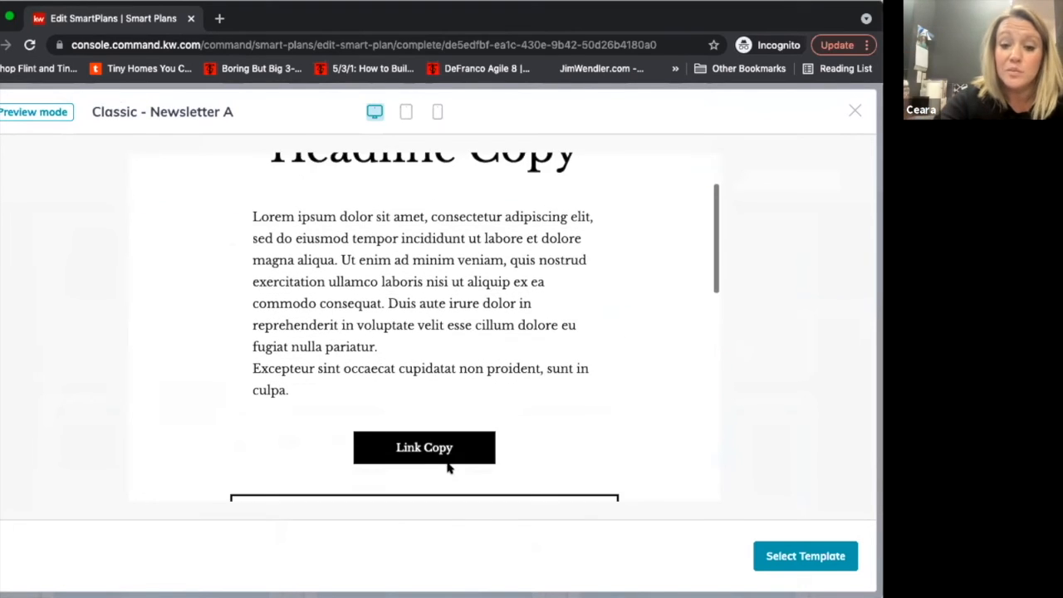
pyautogui.scroll(-1, 449, 468)
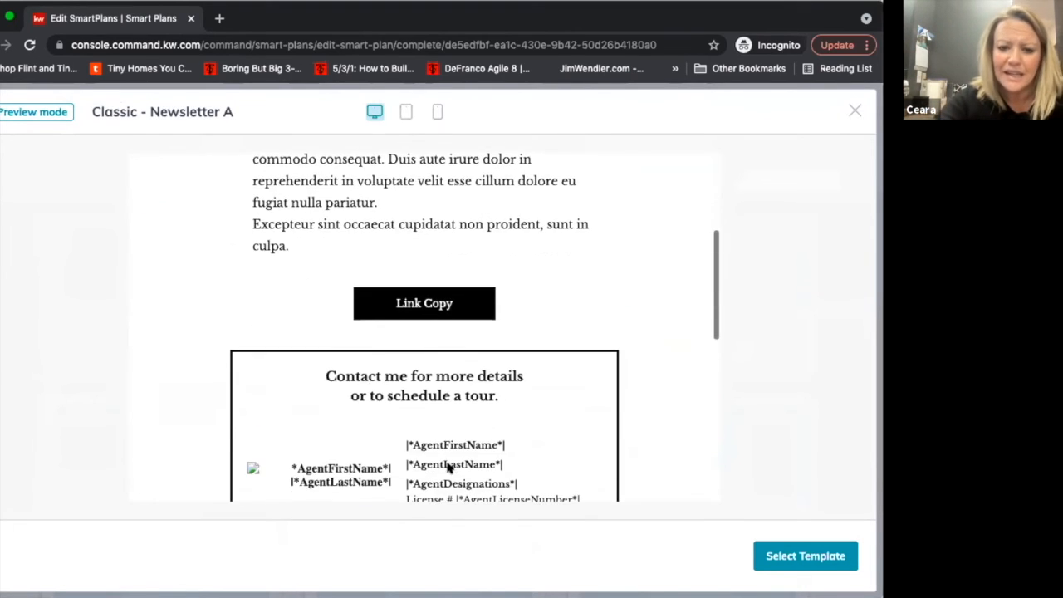
pyautogui.scroll(-5, 448, 467)
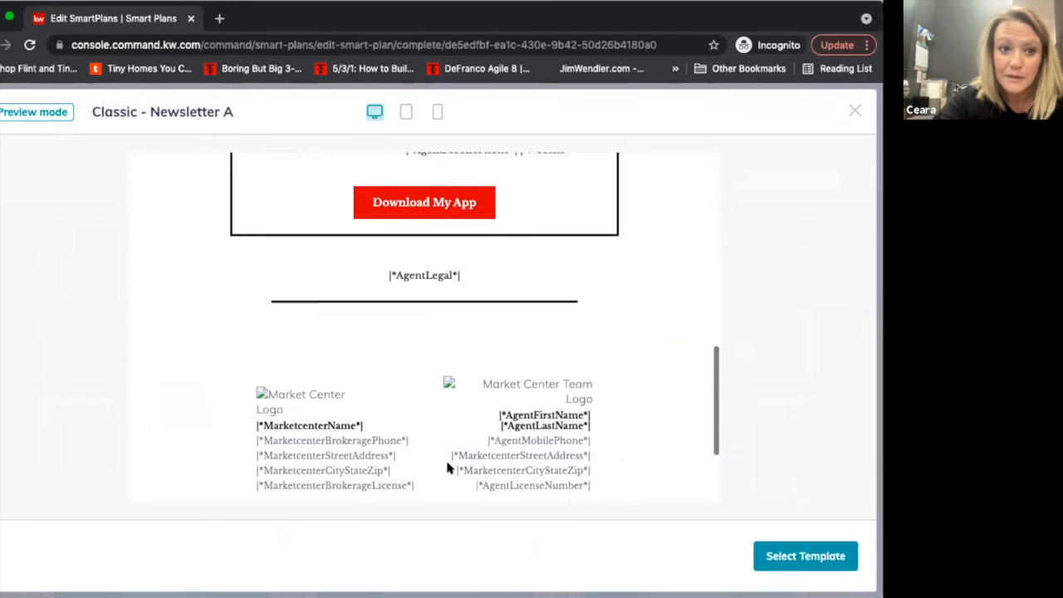
pyautogui.scroll(3, 446, 467)
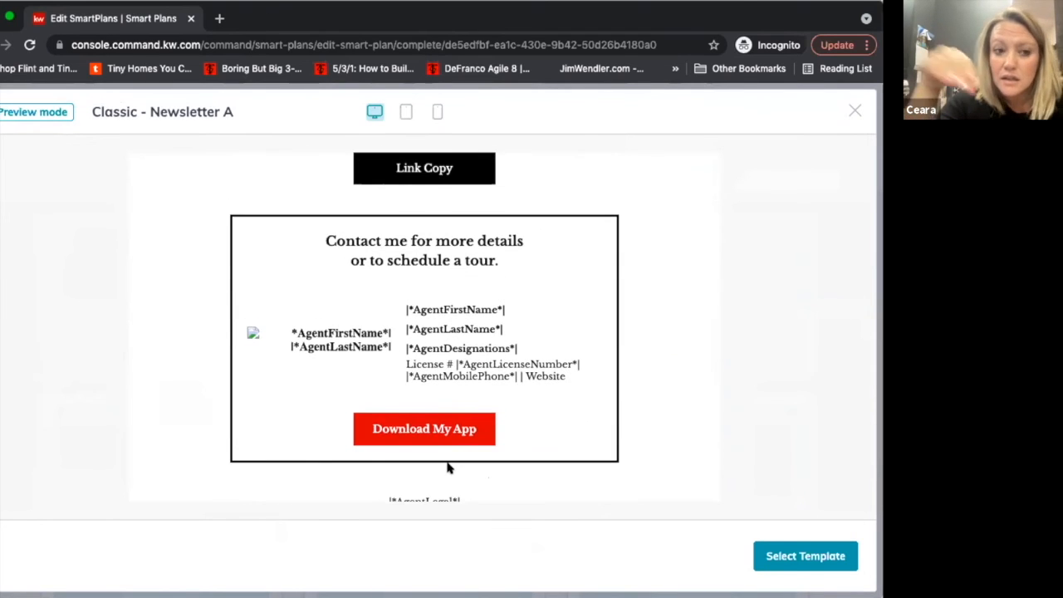
pyautogui.scroll(5, 447, 467)
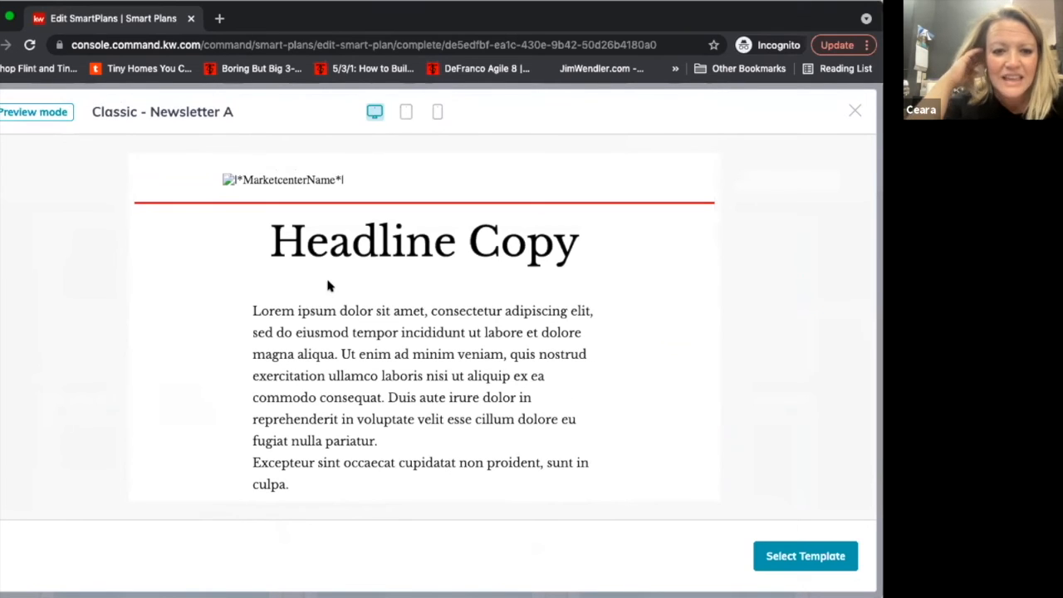
pyautogui.click(856, 111)
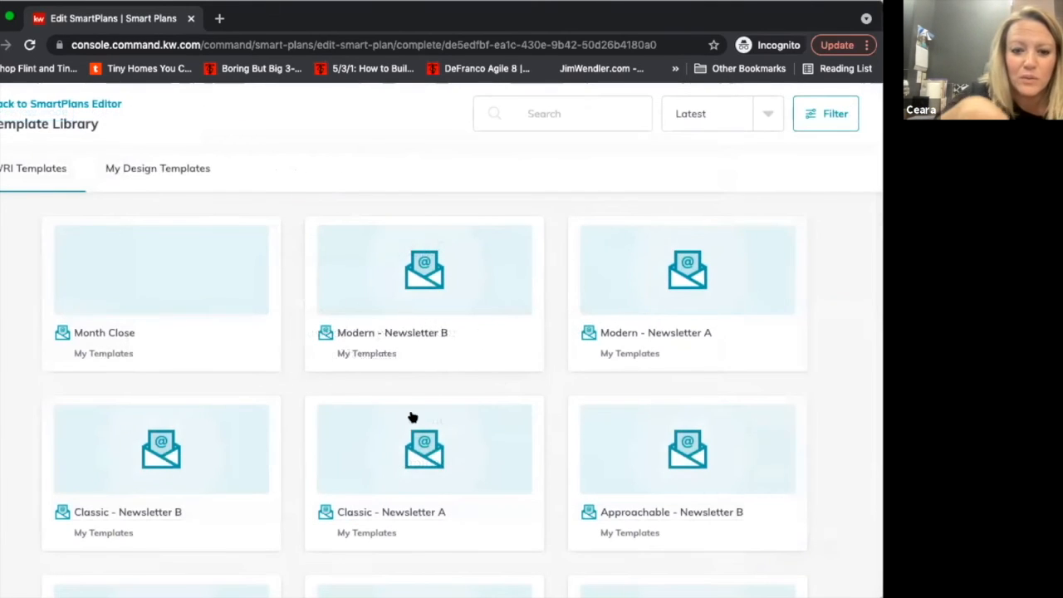
# Choose the "Approachable - Newsletter B" template as the email's design and open it for editing.
pyautogui.moveTo(731, 523)
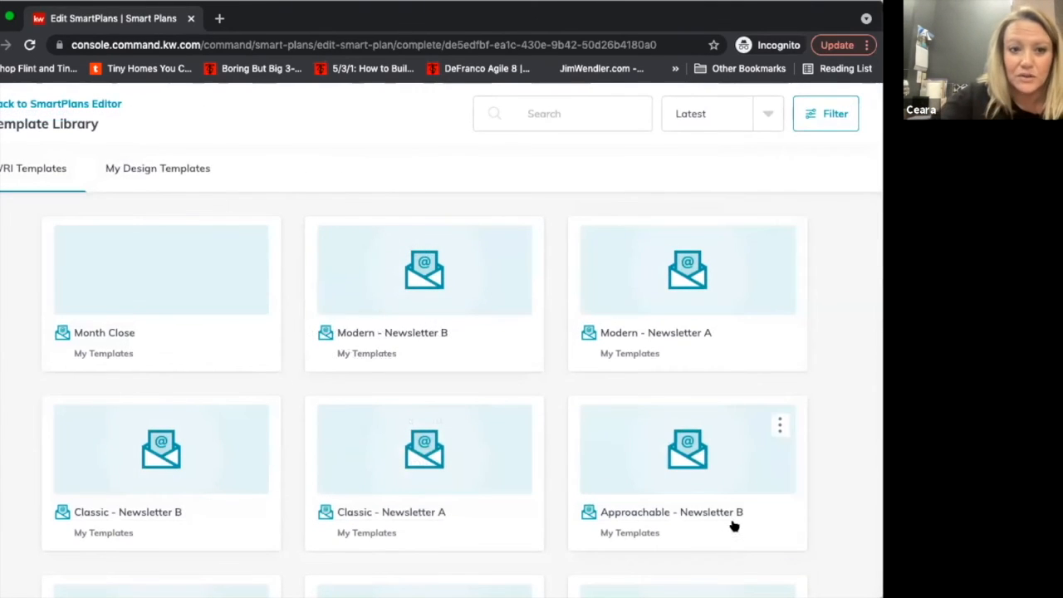
pyautogui.click(780, 427)
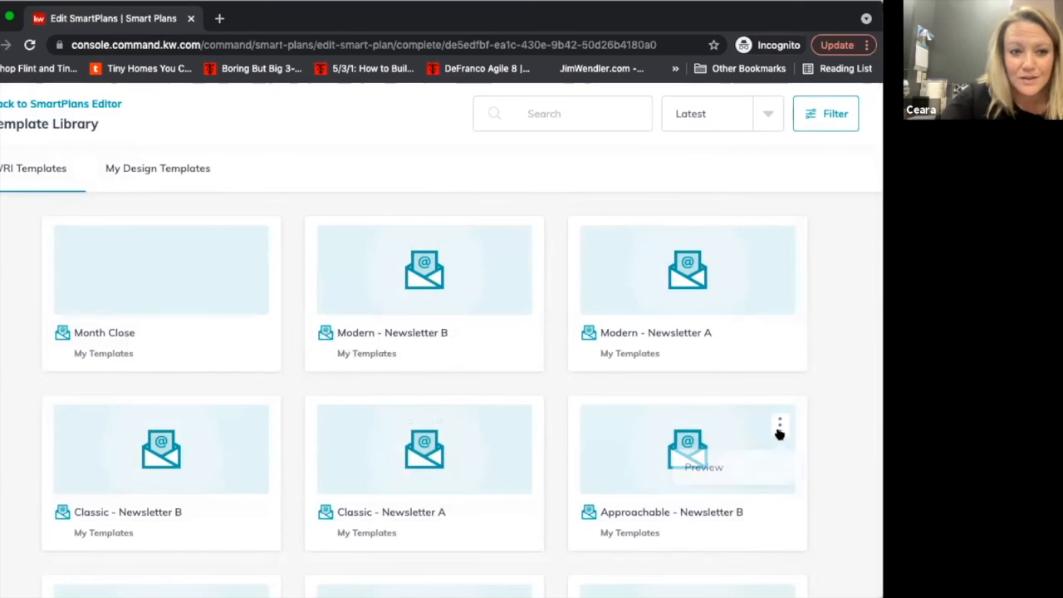
pyautogui.click(674, 514)
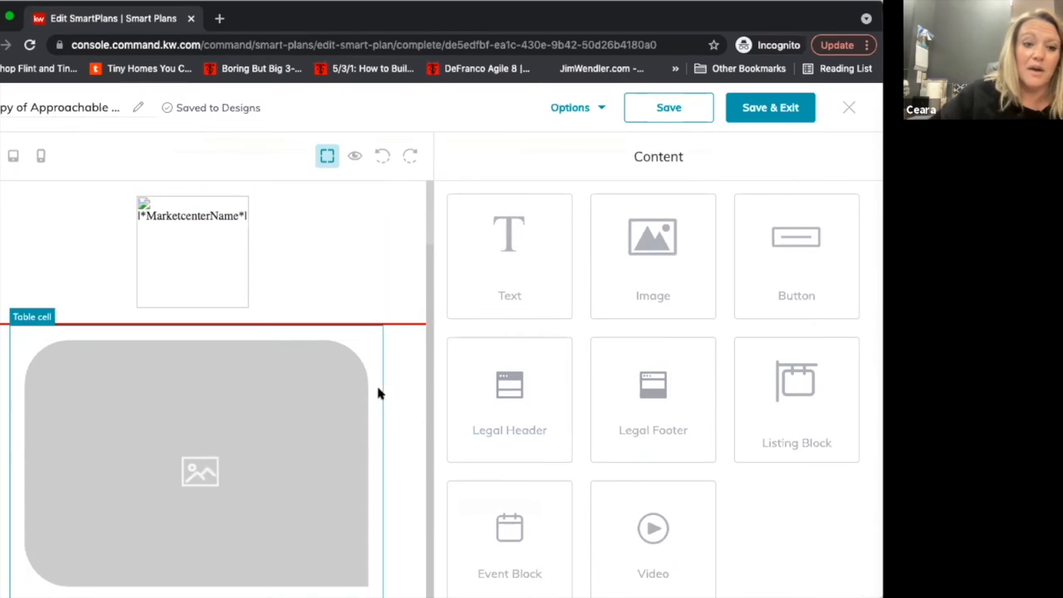
# Open the settings of the newsletter's first placeholder image and review its replace, alt text, link, size and border radius options.
pyautogui.scroll(-3, 387, 425)
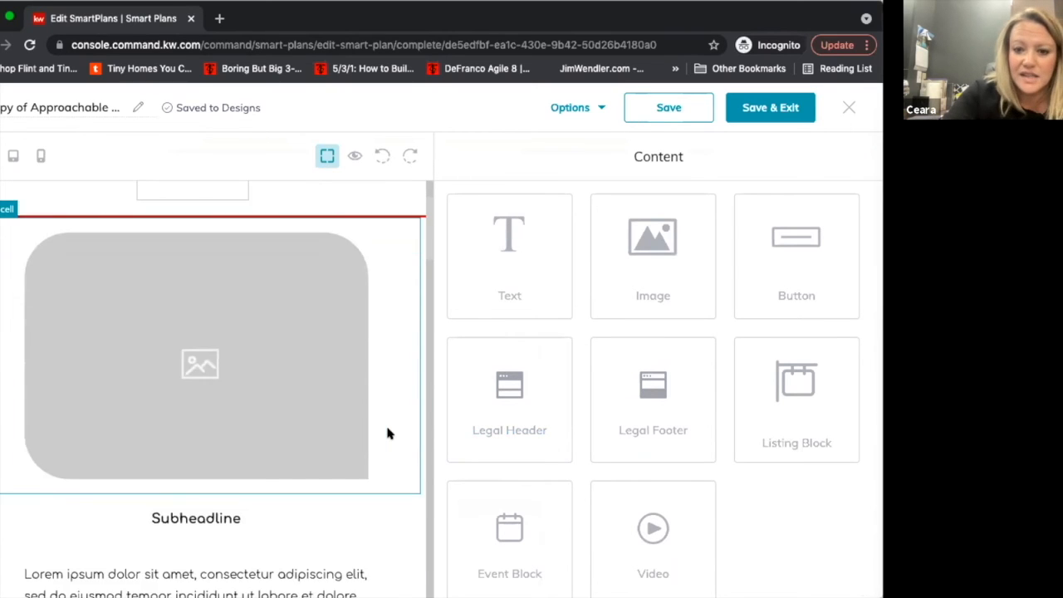
pyautogui.scroll(1, 253, 290)
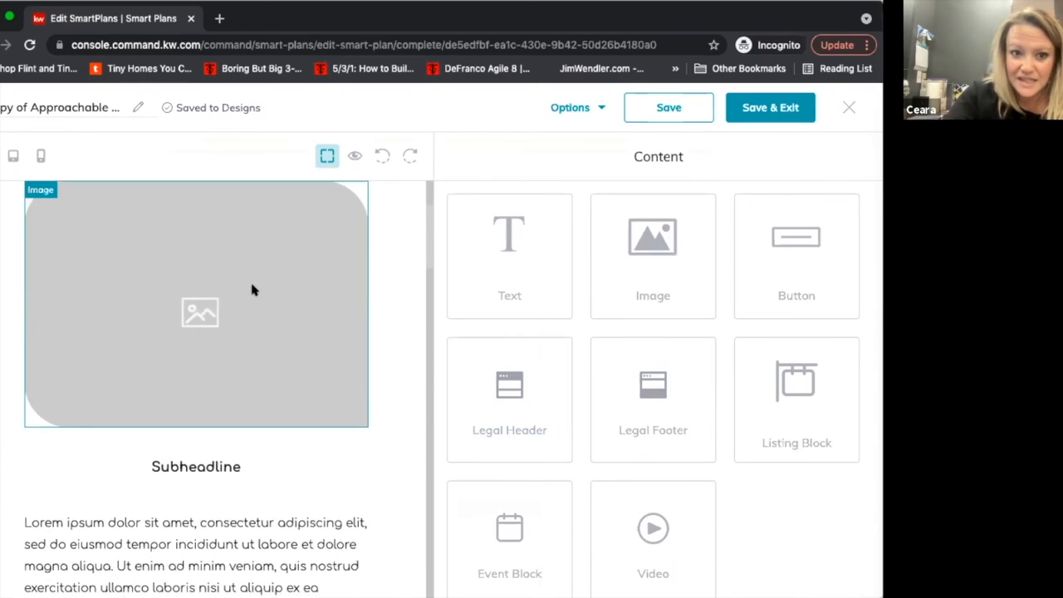
pyautogui.click(253, 289)
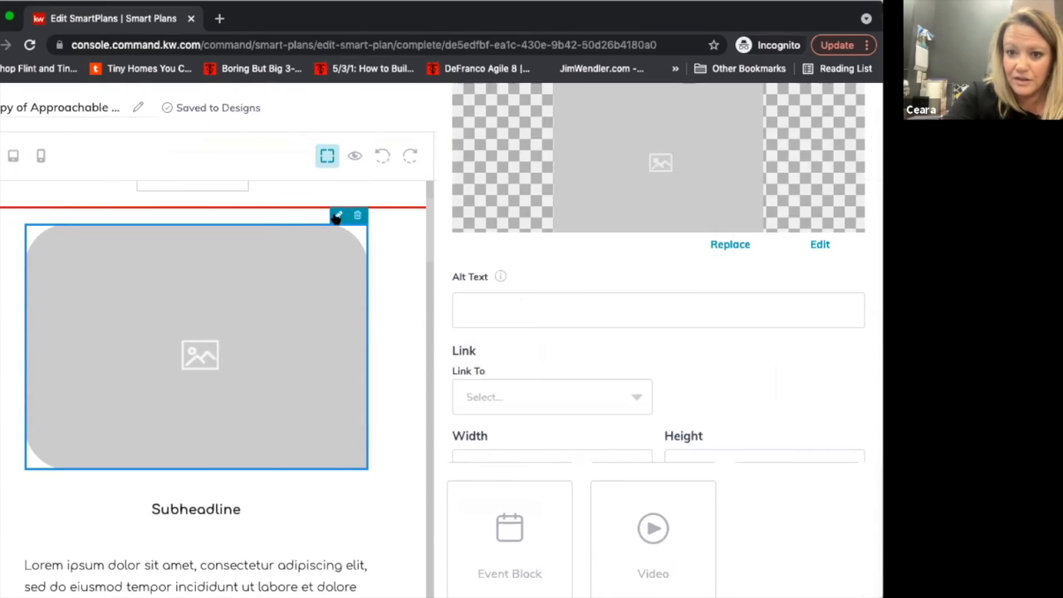
pyautogui.scroll(-3, 517, 459)
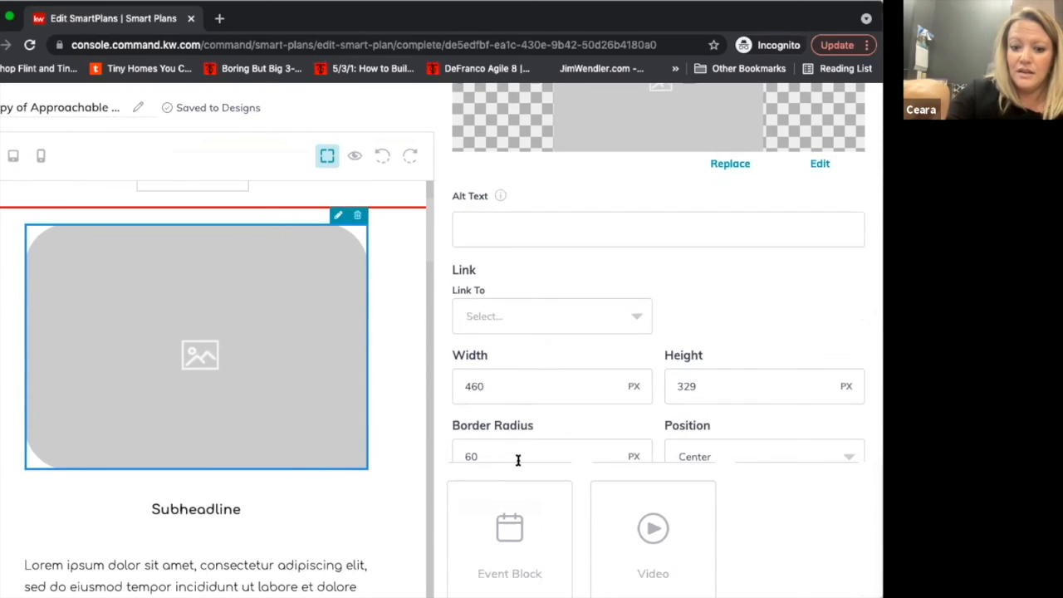
pyautogui.scroll(3, 516, 453)
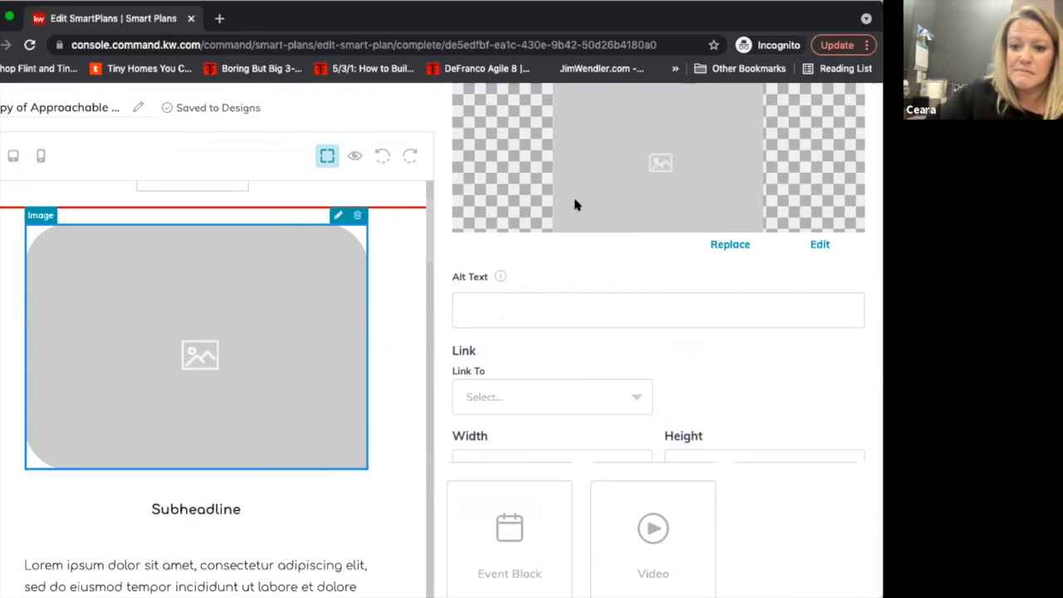
# Replace the "Subheadline" text under the first placeholder image with "Happy New Year!".
pyautogui.click(212, 506)
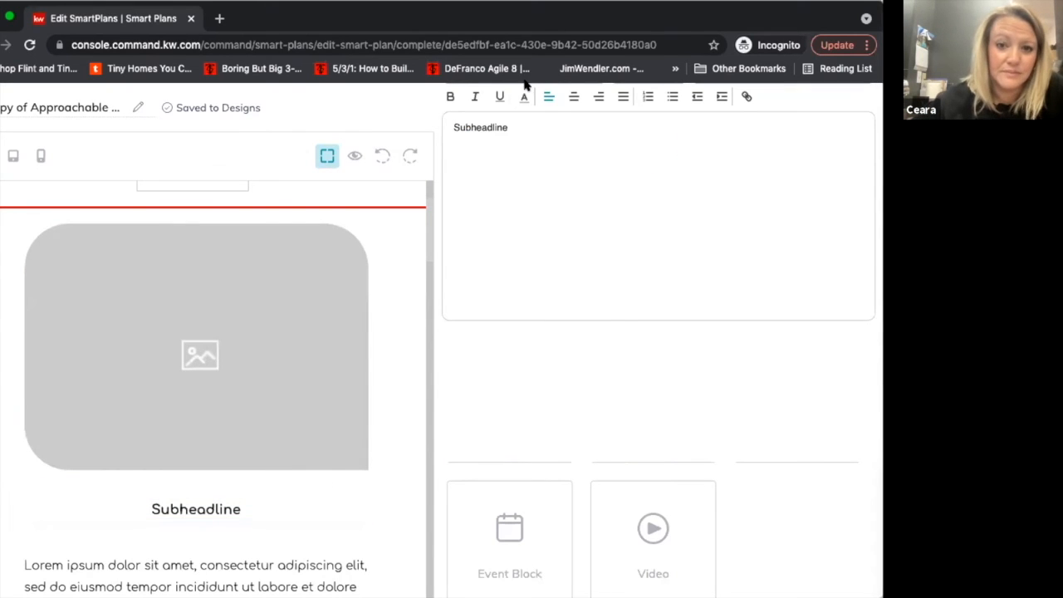
pyautogui.tripleClick(570, 147)
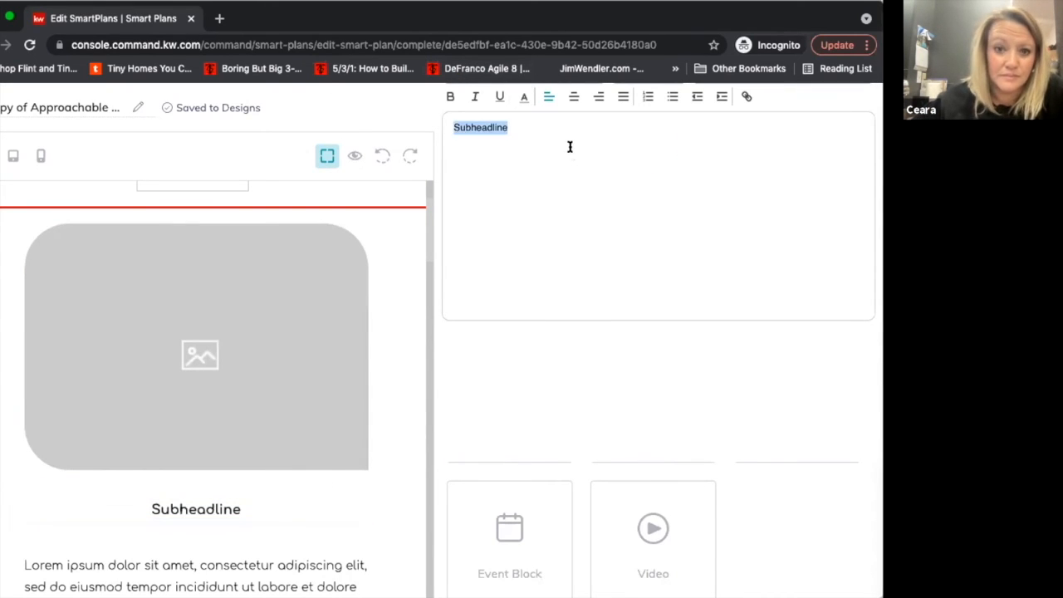
pyautogui.write('Happy New Year!')
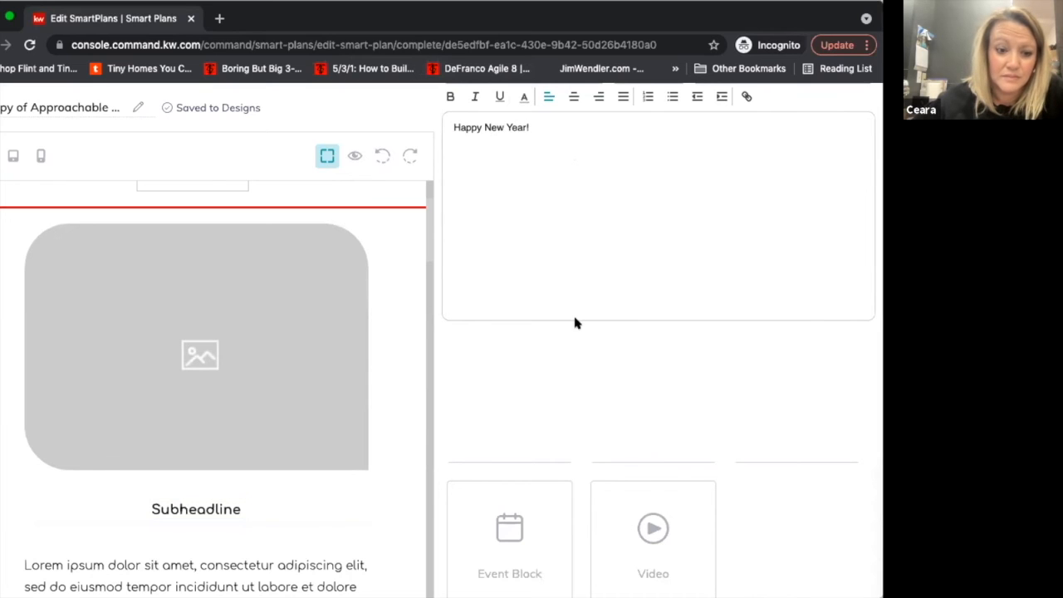
pyautogui.scroll(-3, 575, 322)
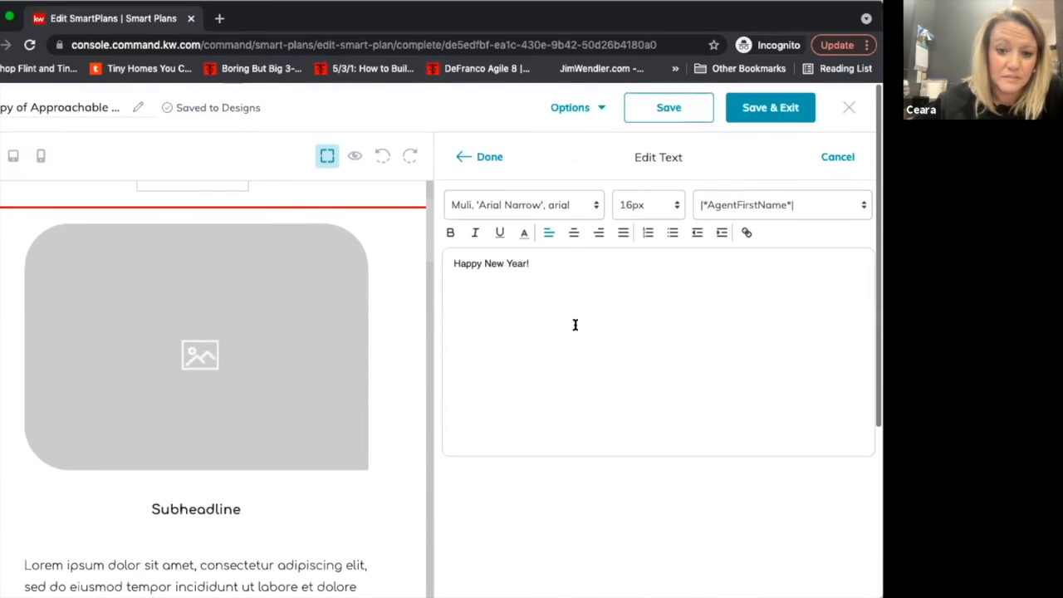
pyautogui.click(474, 156)
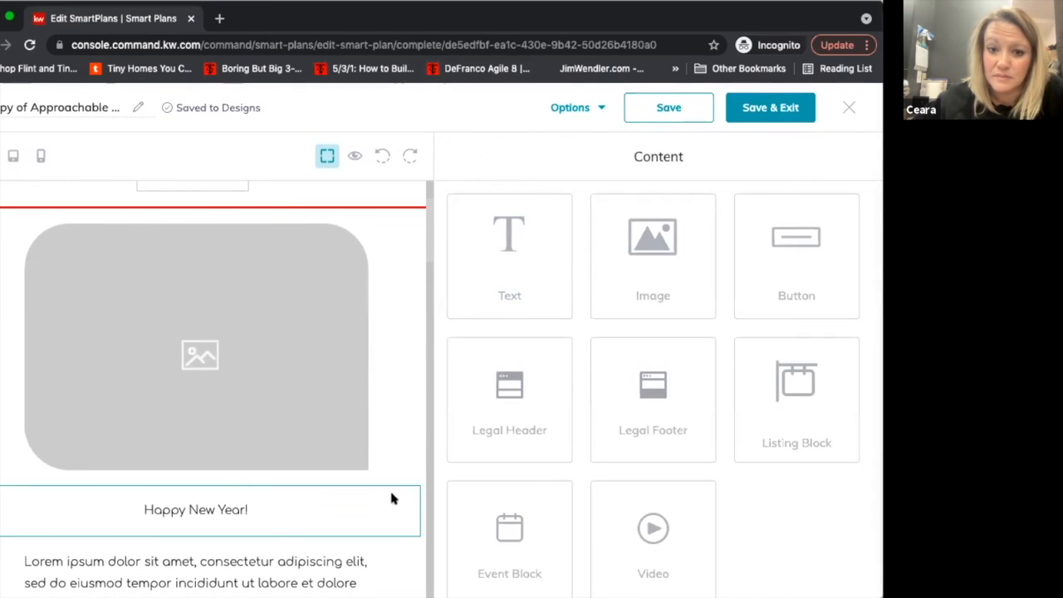
# Review the rest of the newsletter design, including its body text, link buttons, placeholder images and contact footer.
pyautogui.scroll(-5, 220, 535)
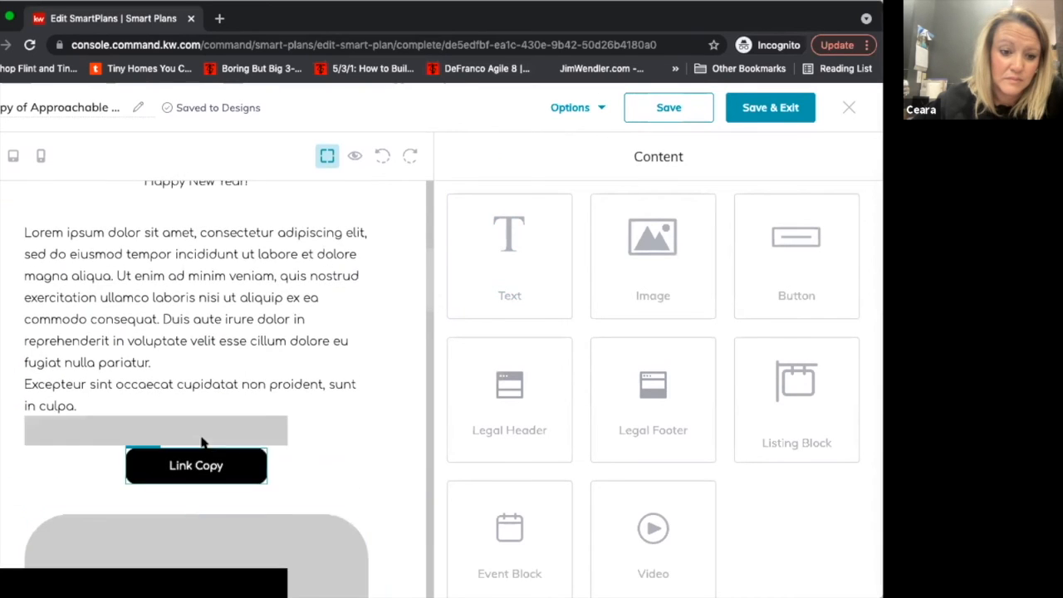
pyautogui.scroll(-2, 212, 498)
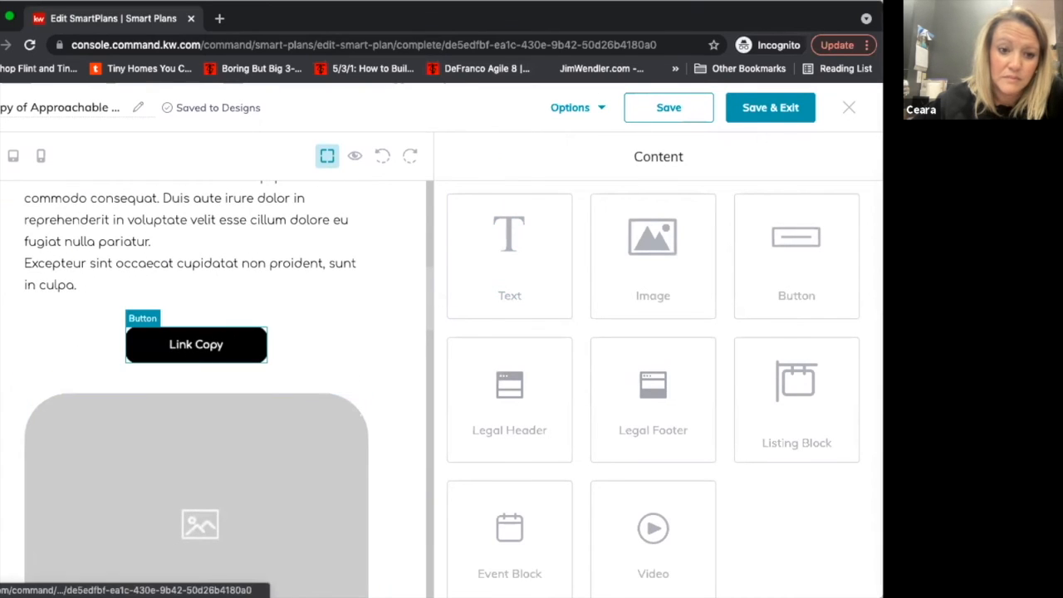
pyautogui.scroll(-2, 224, 332)
pyautogui.scroll(-2, 200, 255)
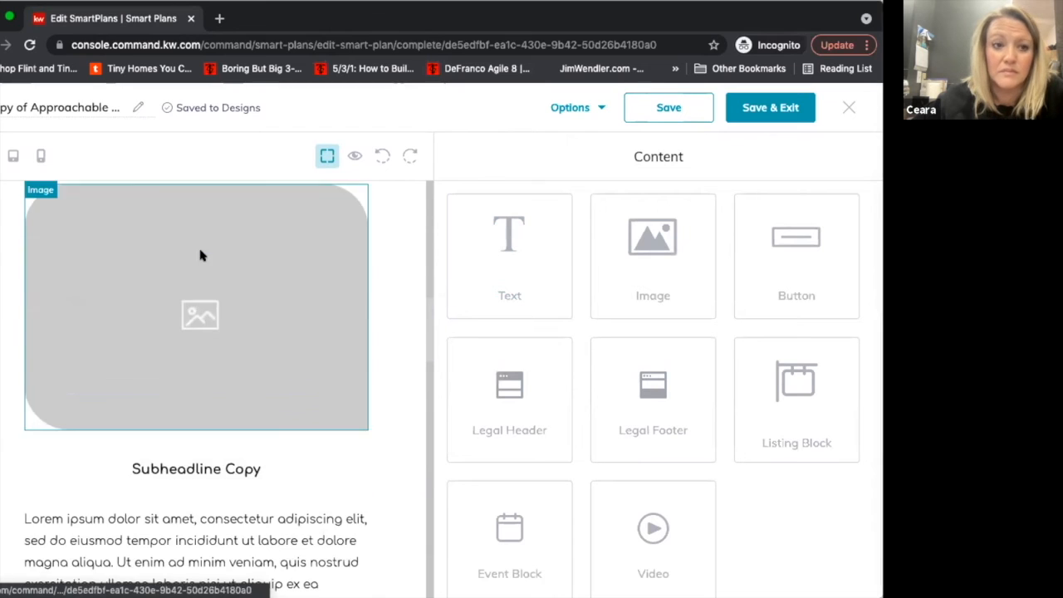
pyautogui.scroll(-7, 190, 483)
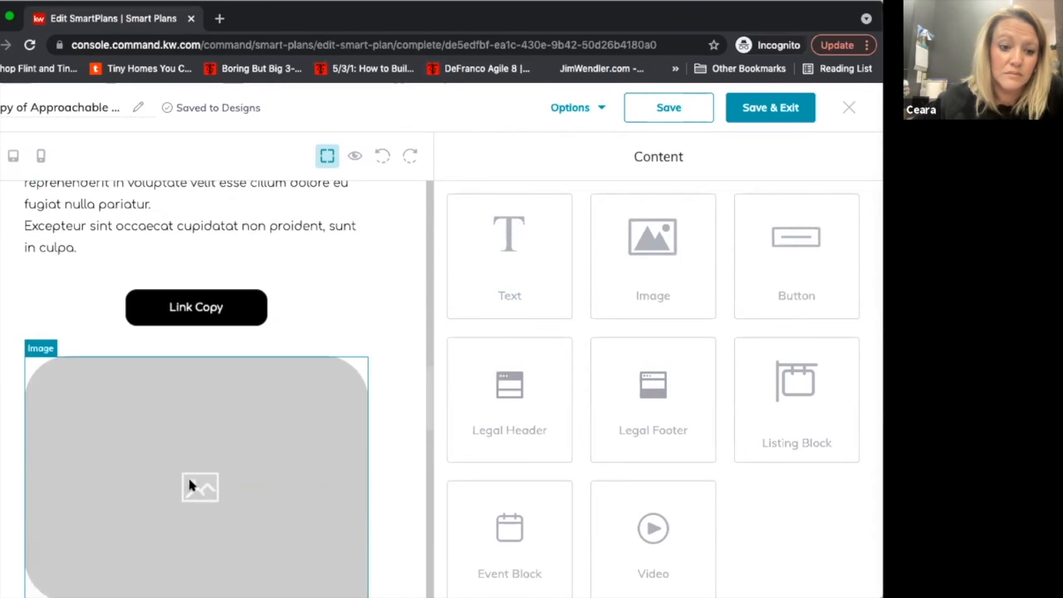
pyautogui.scroll(-9, 189, 485)
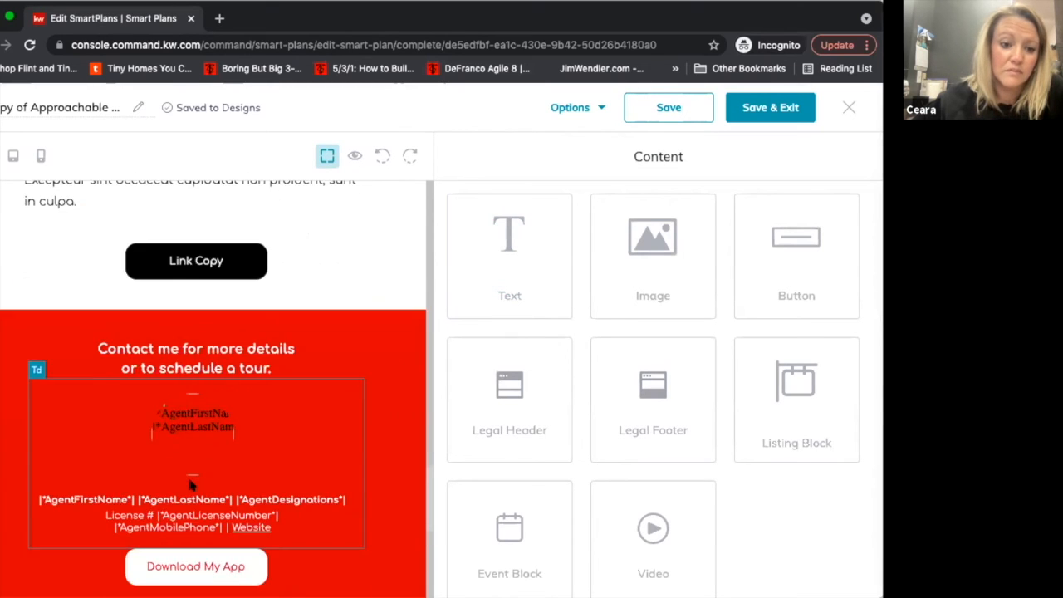
pyautogui.scroll(15, 189, 486)
pyautogui.scroll(-11, 190, 486)
pyautogui.scroll(5, 190, 486)
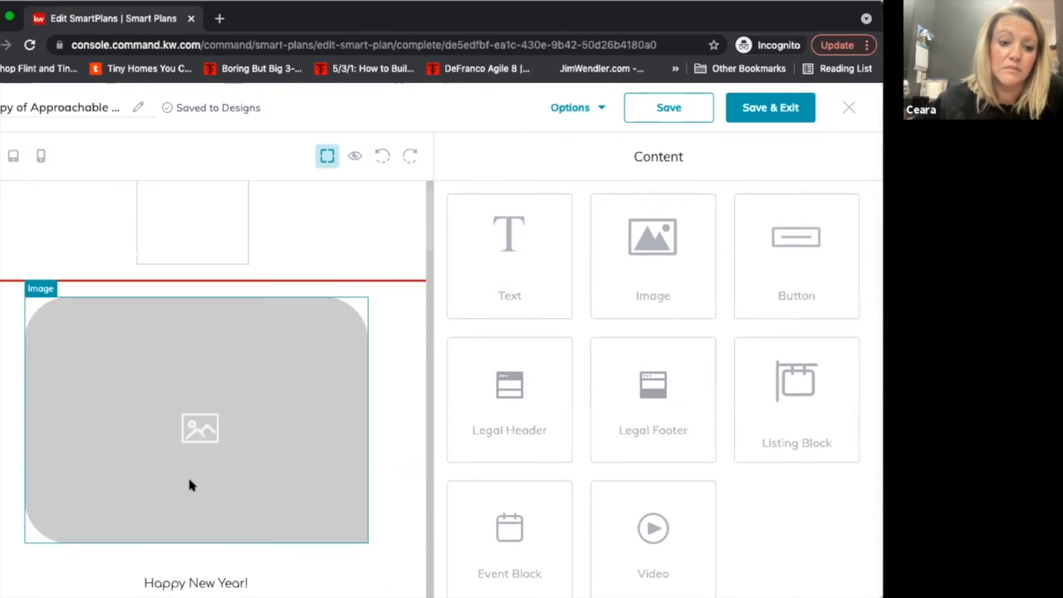
pyautogui.scroll(1, 189, 483)
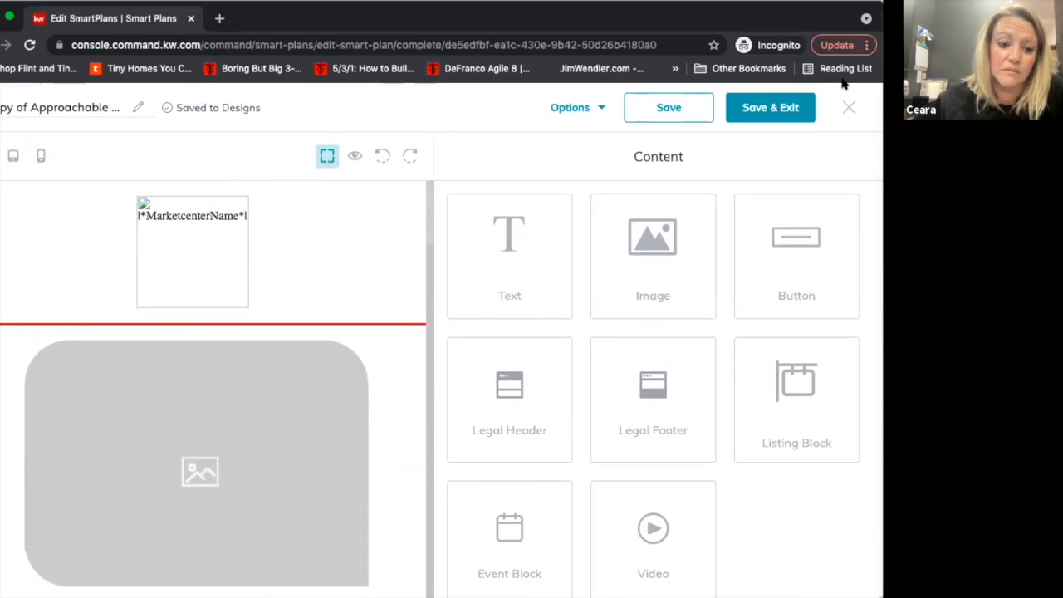
# Exit the email design editor and discard the unsaved changes.
pyautogui.click(848, 107)
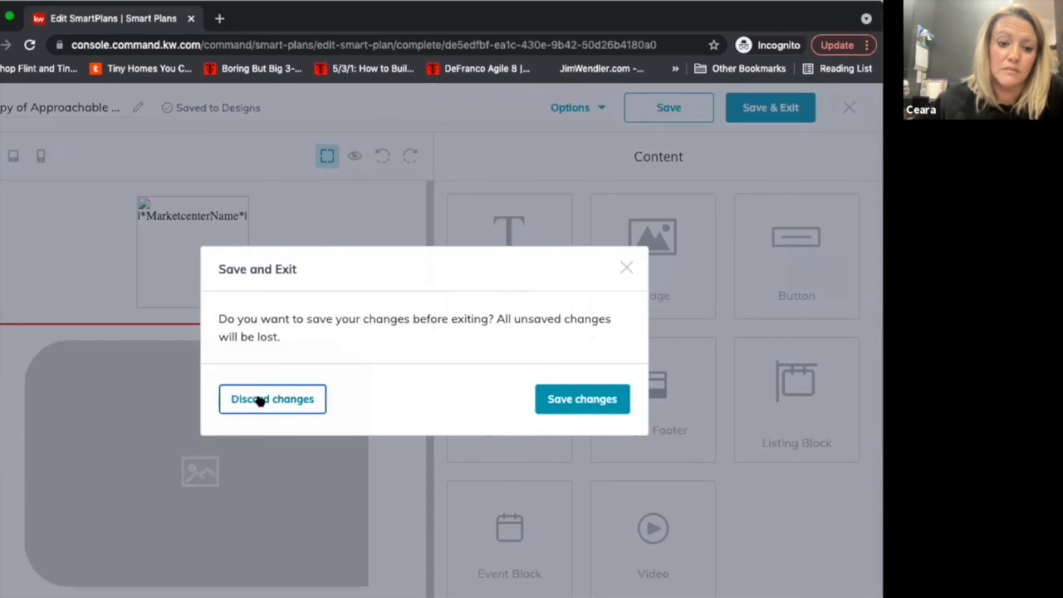
pyautogui.click(258, 400)
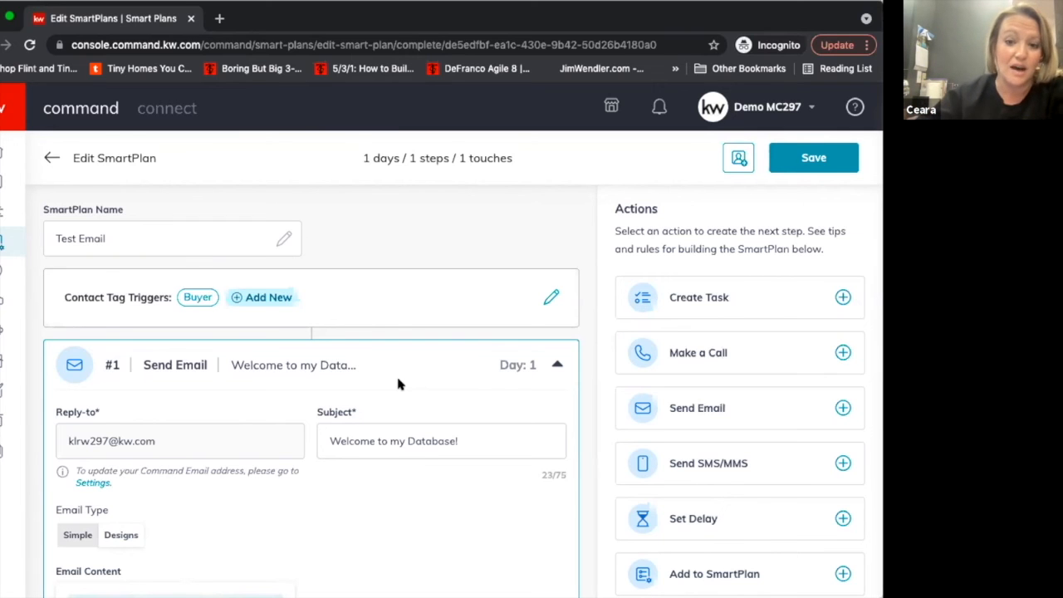
# Add a Send SMS/MMS action after the Send Email step and place the cursor in its text message.
pyautogui.scroll(-3, 398, 384)
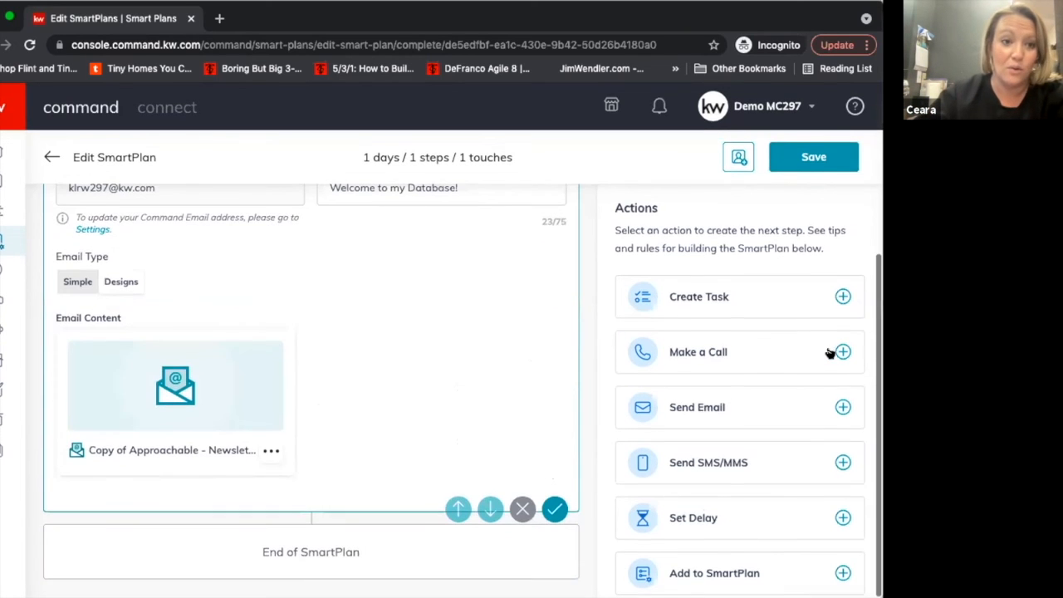
pyautogui.click(710, 472)
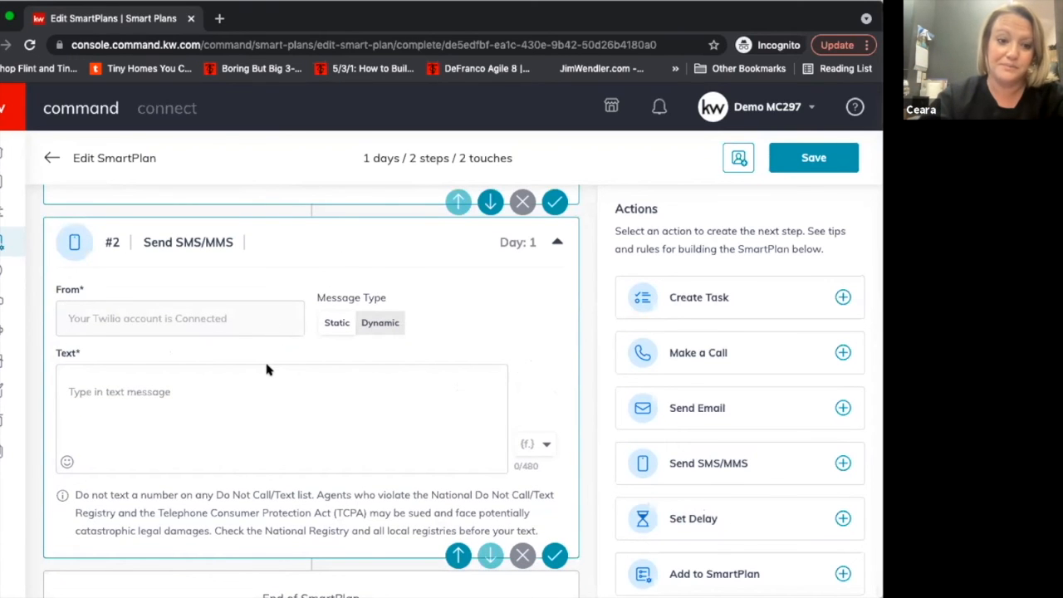
pyautogui.click(258, 372)
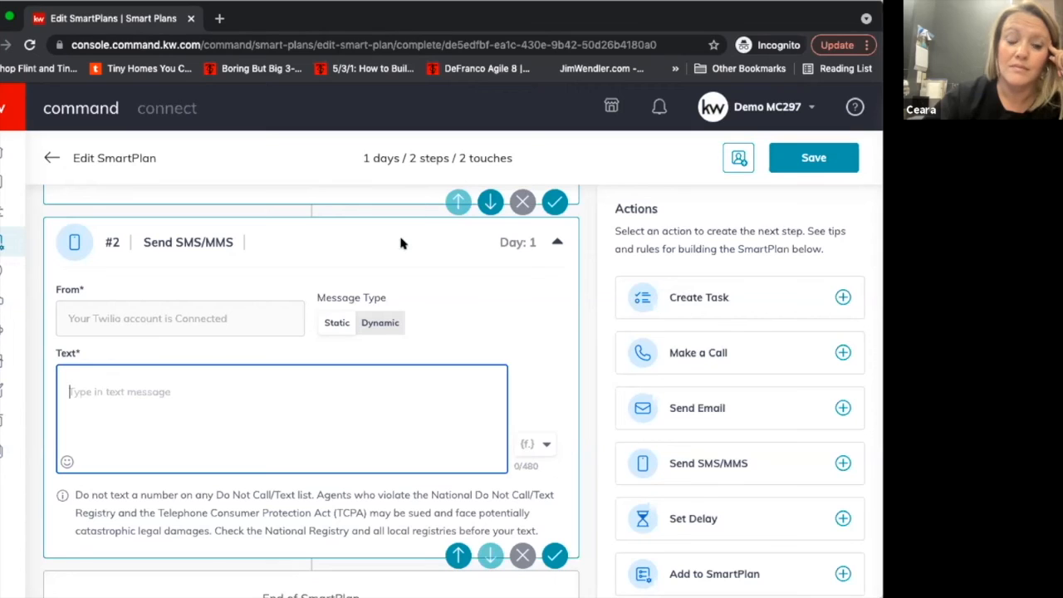
# Switch the Send SMS/MMS step's message type to Dynamic and review its multiple text message options.
pyautogui.click(362, 325)
pyautogui.scroll(-1, 264, 403)
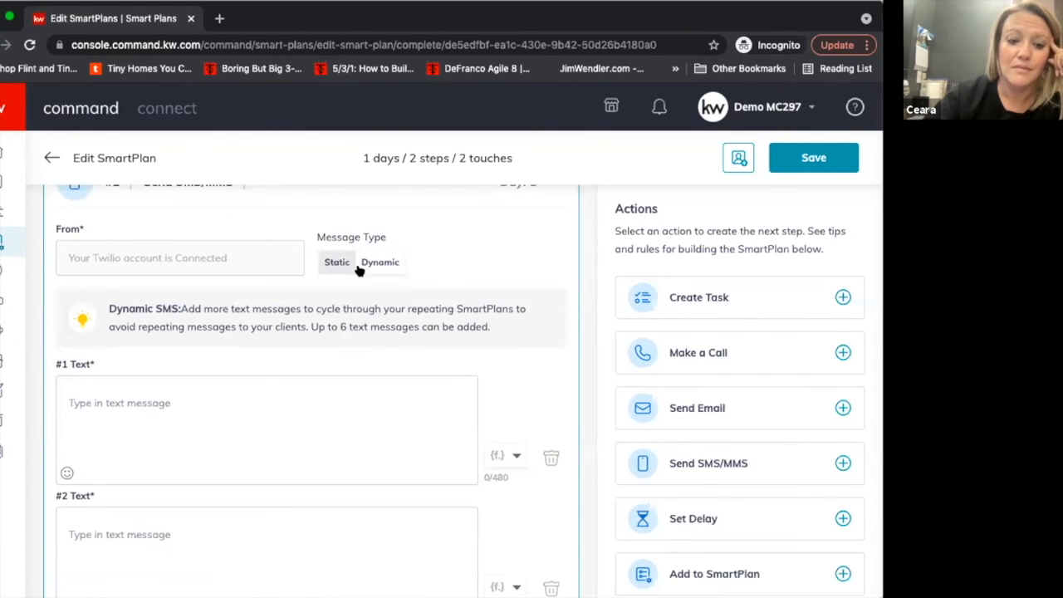
pyautogui.scroll(-2, 299, 392)
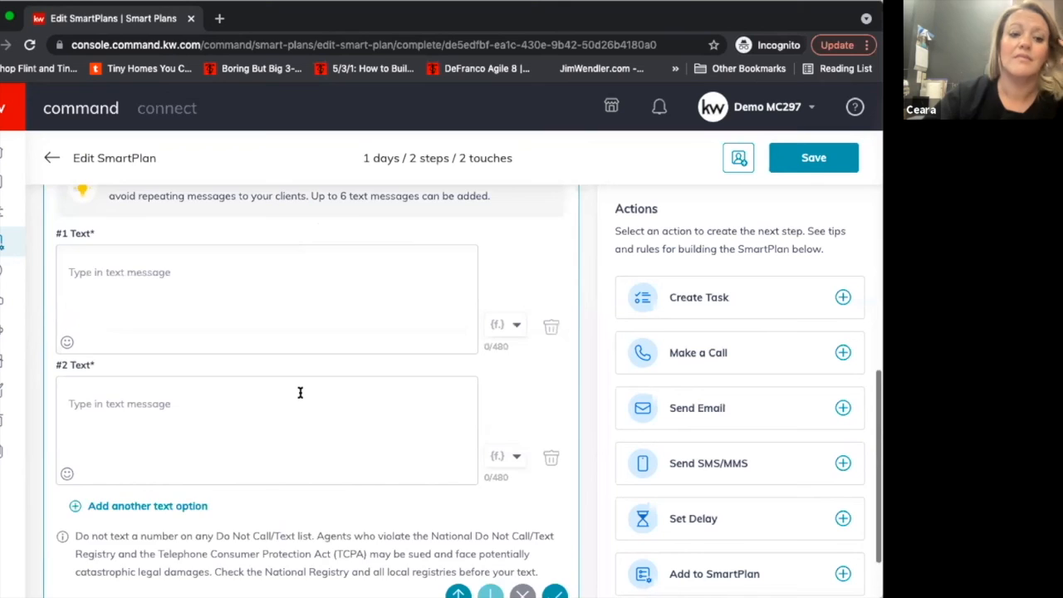
pyautogui.scroll(-1, 300, 392)
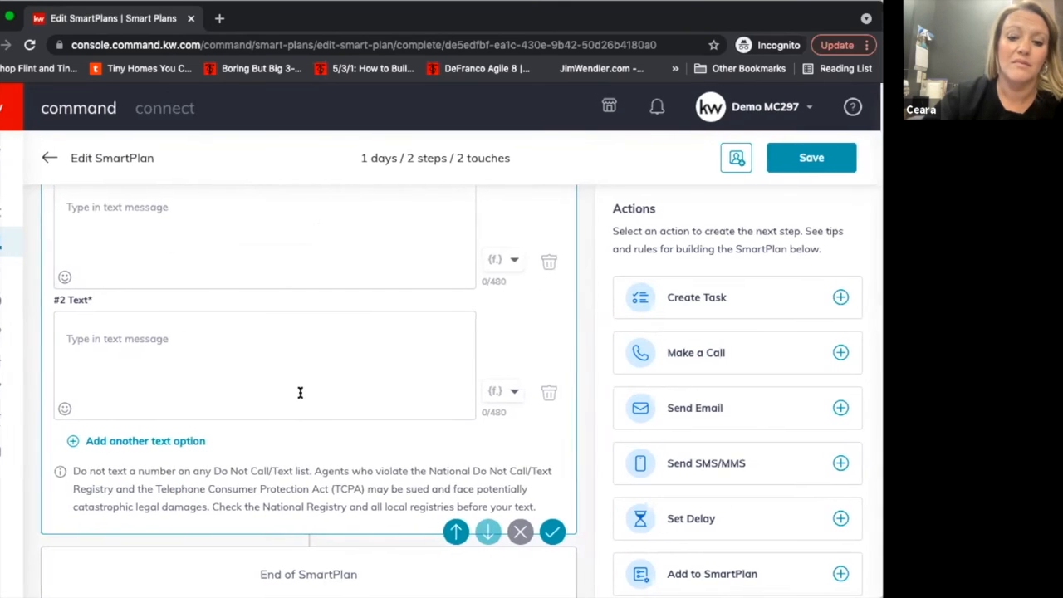
pyautogui.scroll(1, 300, 392)
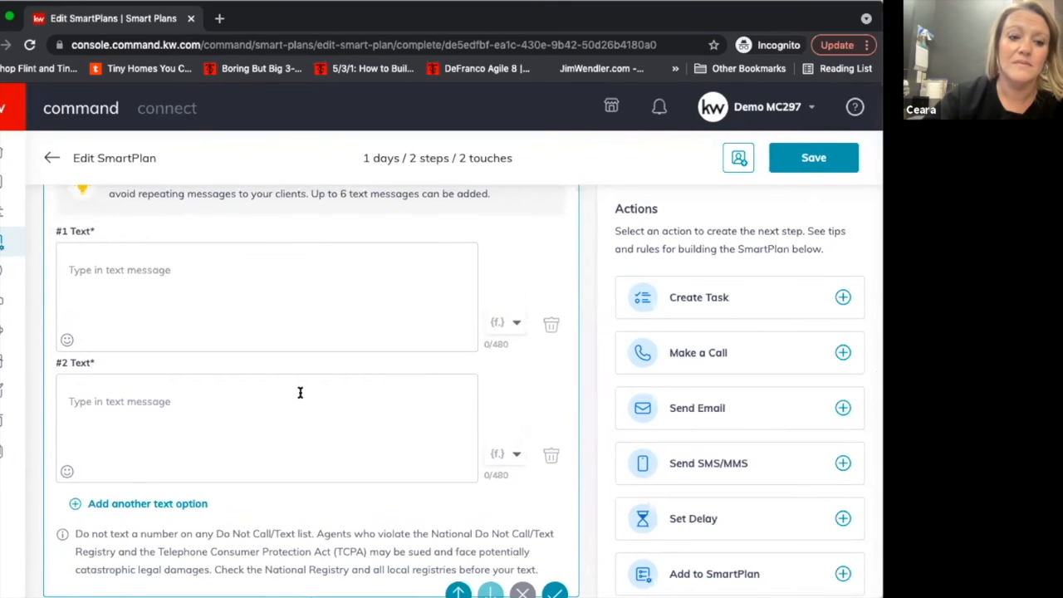